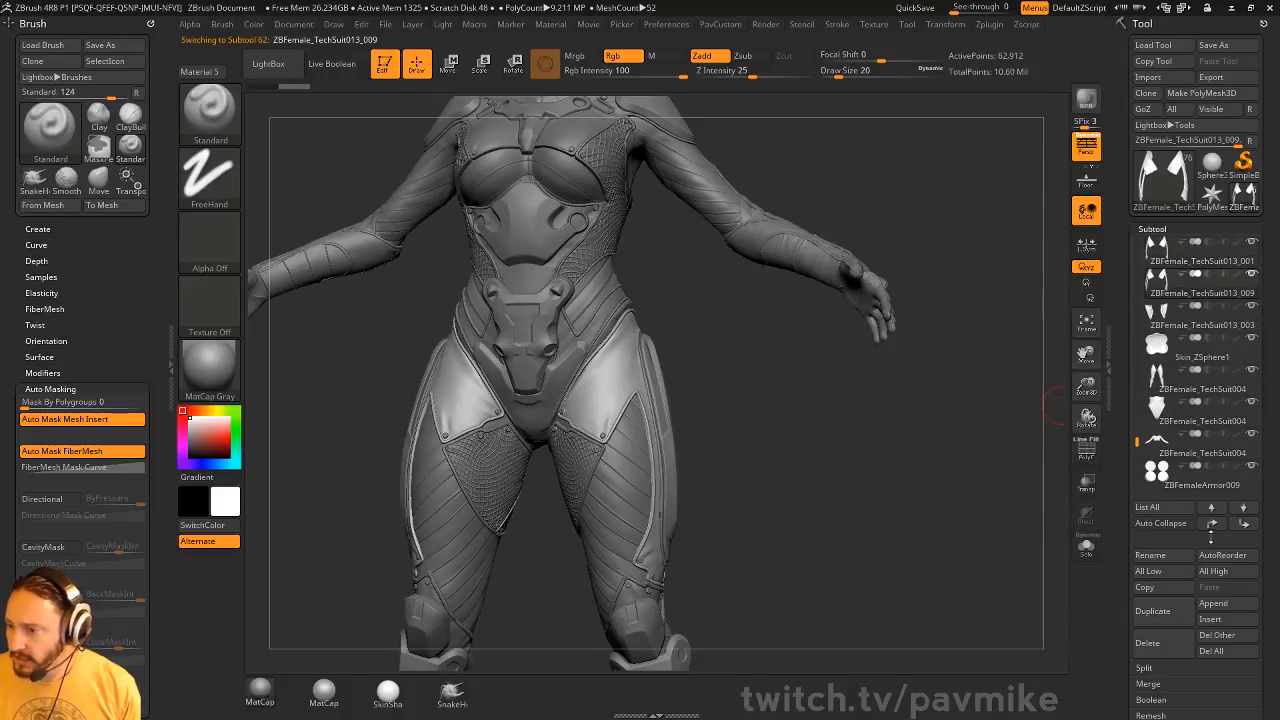
Move the selected thigh-panel subtool to the top of the subtool list
{"action": "left_click", "coordinate": [1212, 525], "text": "shift"}
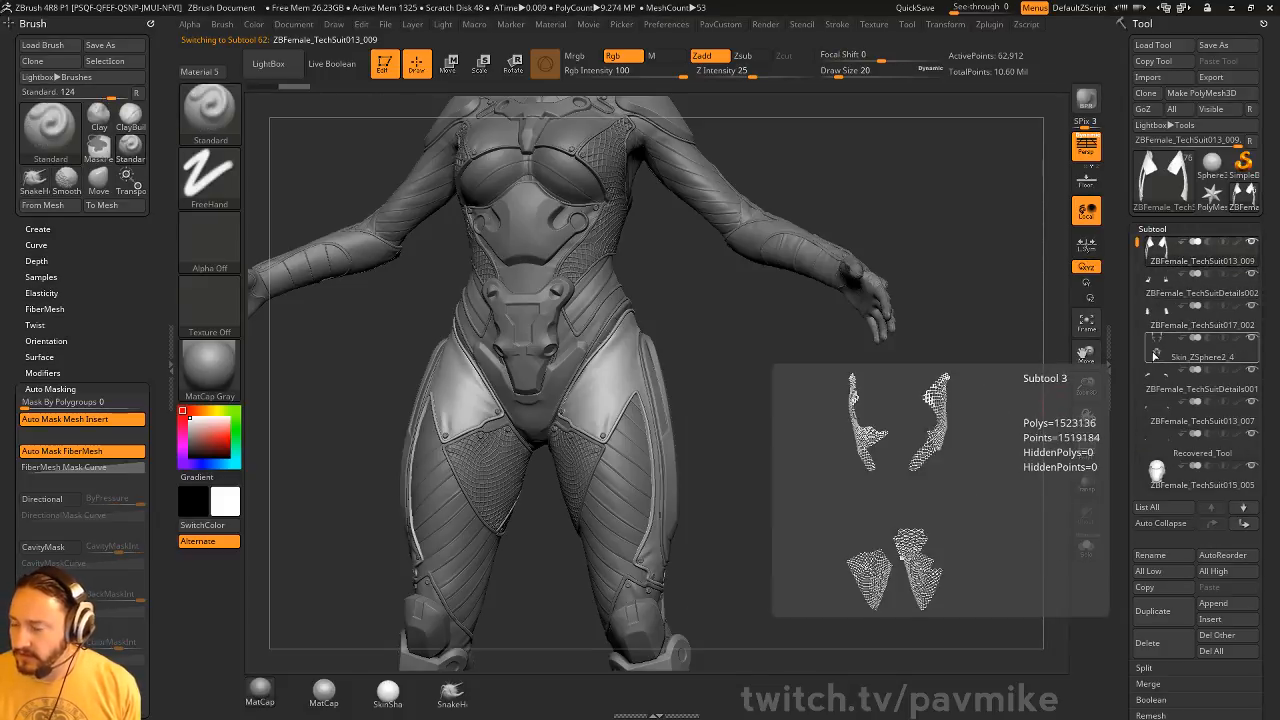
{"action": "key", "text": "shift"}
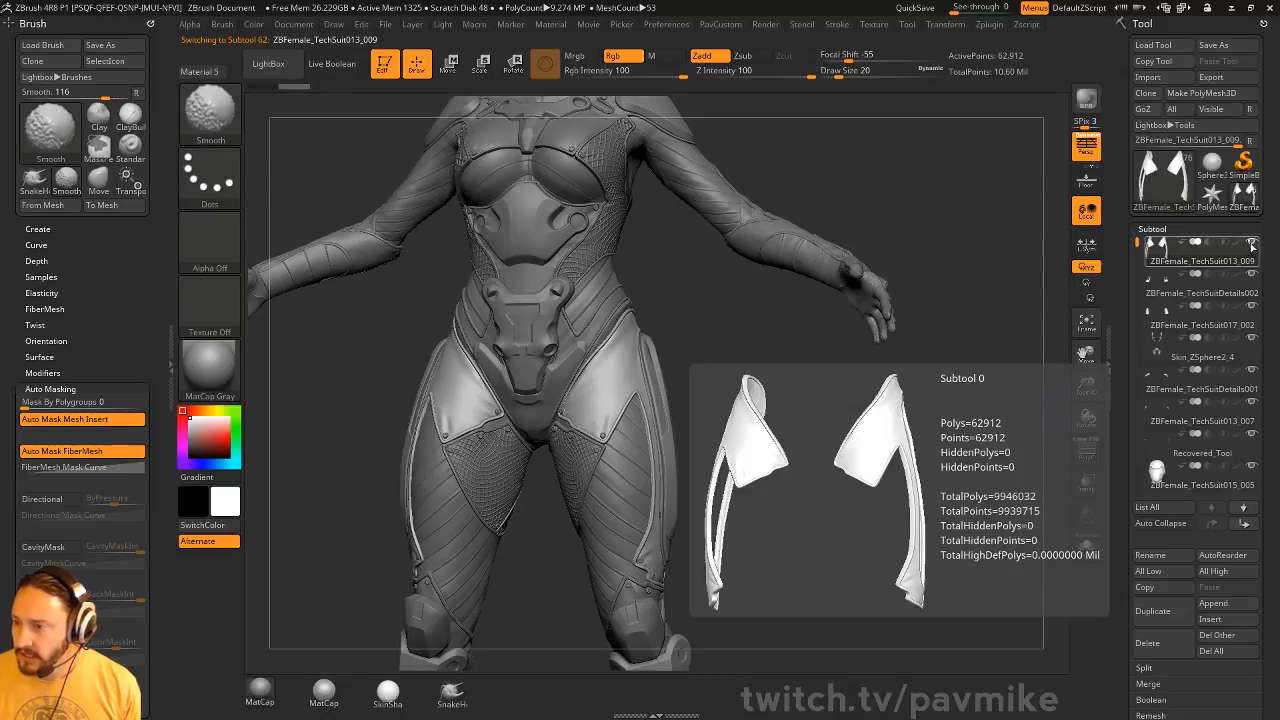
{"action": "mouse_move", "coordinate": [837, 143]}
{"action": "left_mouse_down"}
{"action": "mouse_move", "coordinate": [894, 280]}
{"action": "mouse_move", "coordinate": [860, 240]}
{"action": "mouse_move", "coordinate": [789, 229]}
{"action": "mouse_move", "coordinate": [829, 224]}
{"action": "left_mouse_up"}
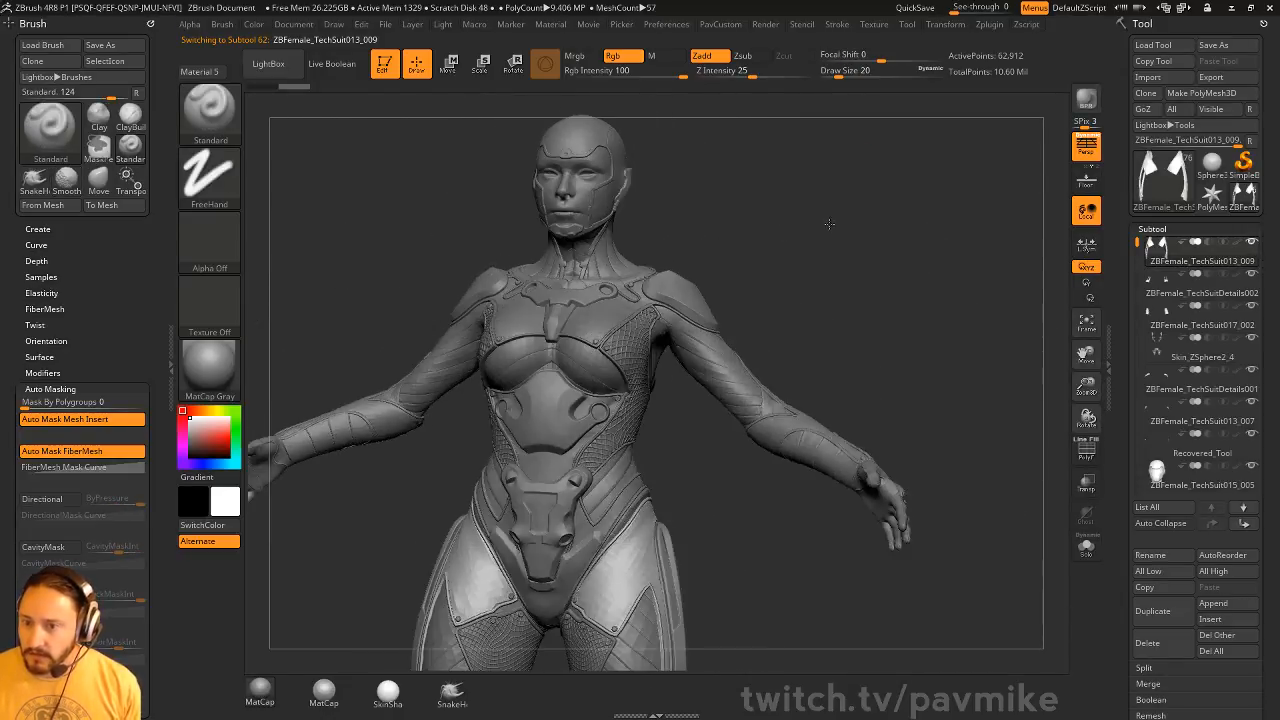
Select the bald head subtool, move it to the top of the list, and show only it and the thigh panels
{"action": "key", "text": "s"}
{"action": "left_click", "coordinate": [532, 242]}
{"action": "left_click", "coordinate": [564, 211], "text": "alt"}
{"action": "left_click_drag", "start_coordinate": [986, 194], "coordinate": [983, 266], "text": "alt"}
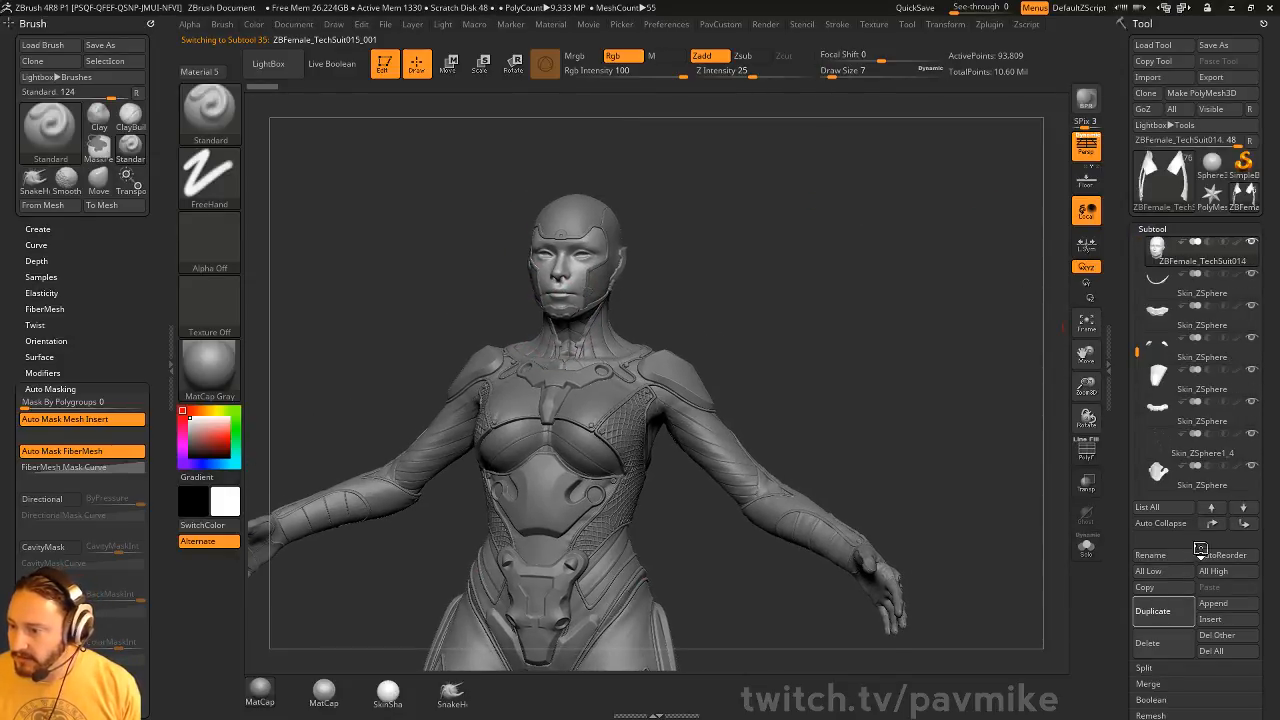
{"action": "left_click", "coordinate": [1212, 525], "text": "shift"}
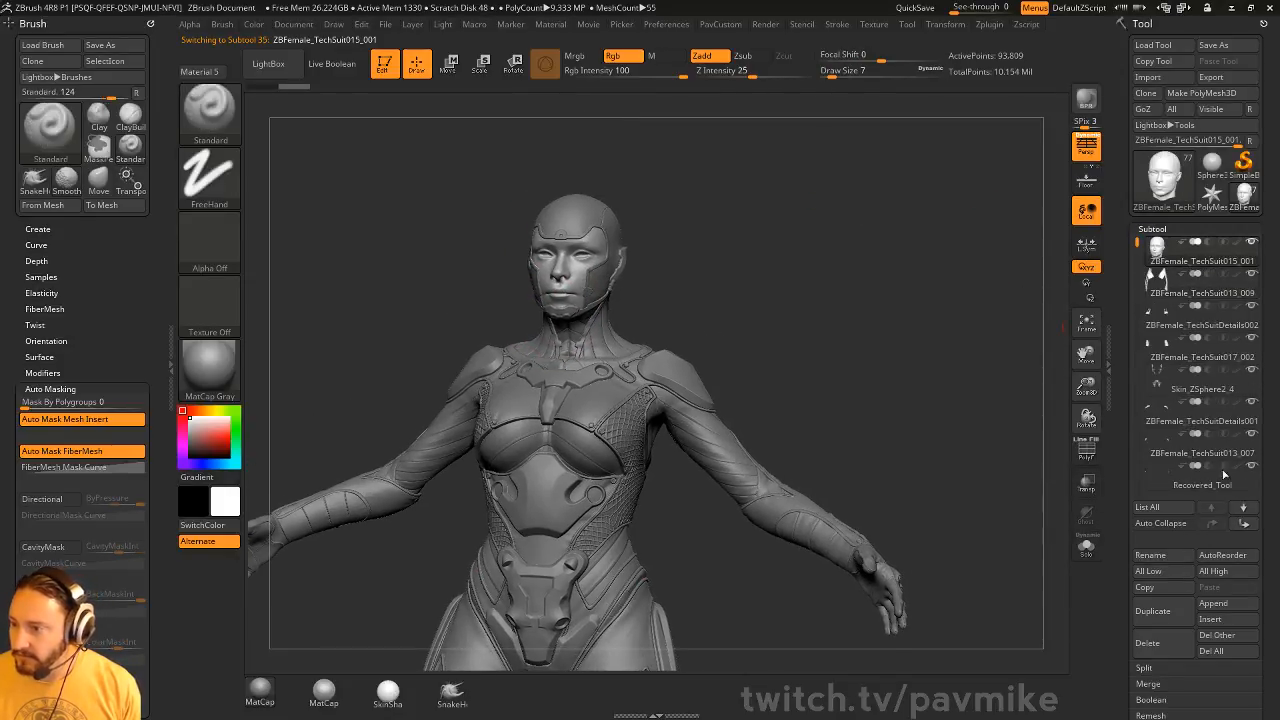
{"action": "left_click", "coordinate": [1253, 245], "text": "shift"}
{"action": "left_click", "coordinate": [1253, 275]}
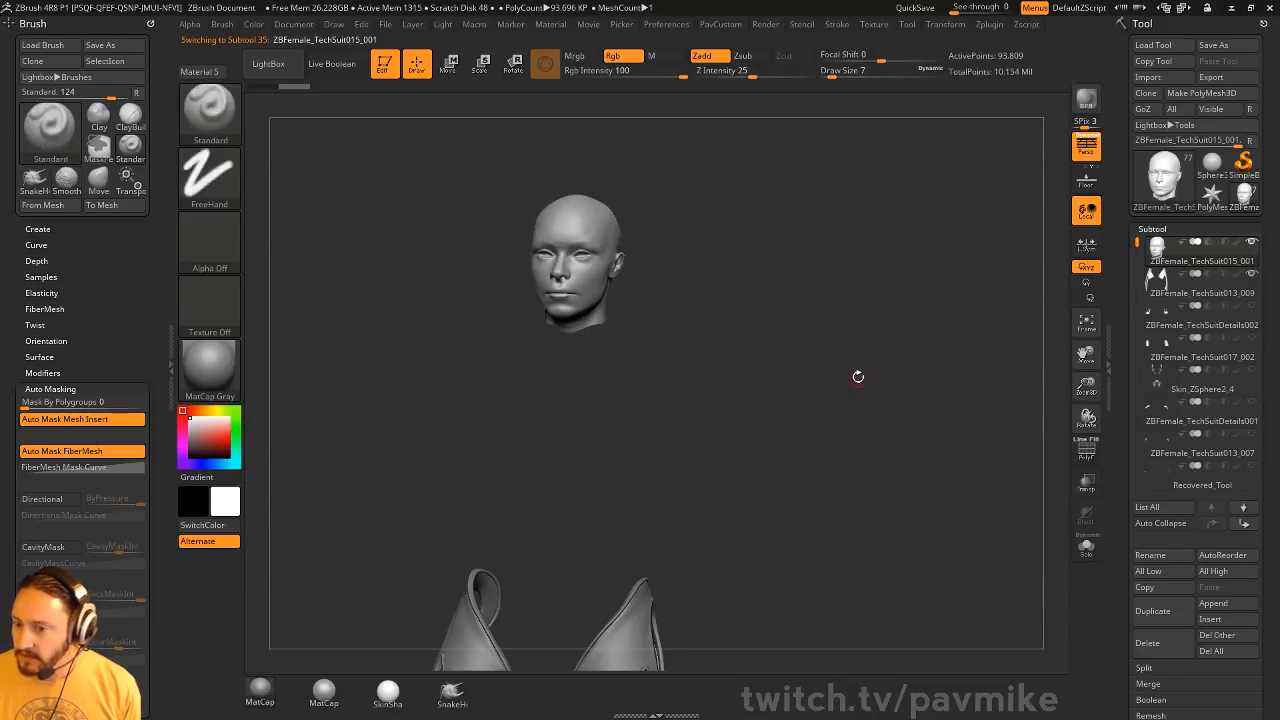
Examine the isolated head close up, from a three-quarter view round to its side profile
{"action": "left_click_drag", "start_coordinate": [857, 374], "coordinate": [846, 402]}
{"action": "left_click_drag", "start_coordinate": [846, 402], "coordinate": [862, 175], "text": "alt"}
{"action": "left_click_drag", "start_coordinate": [862, 175], "coordinate": [846, 650]}
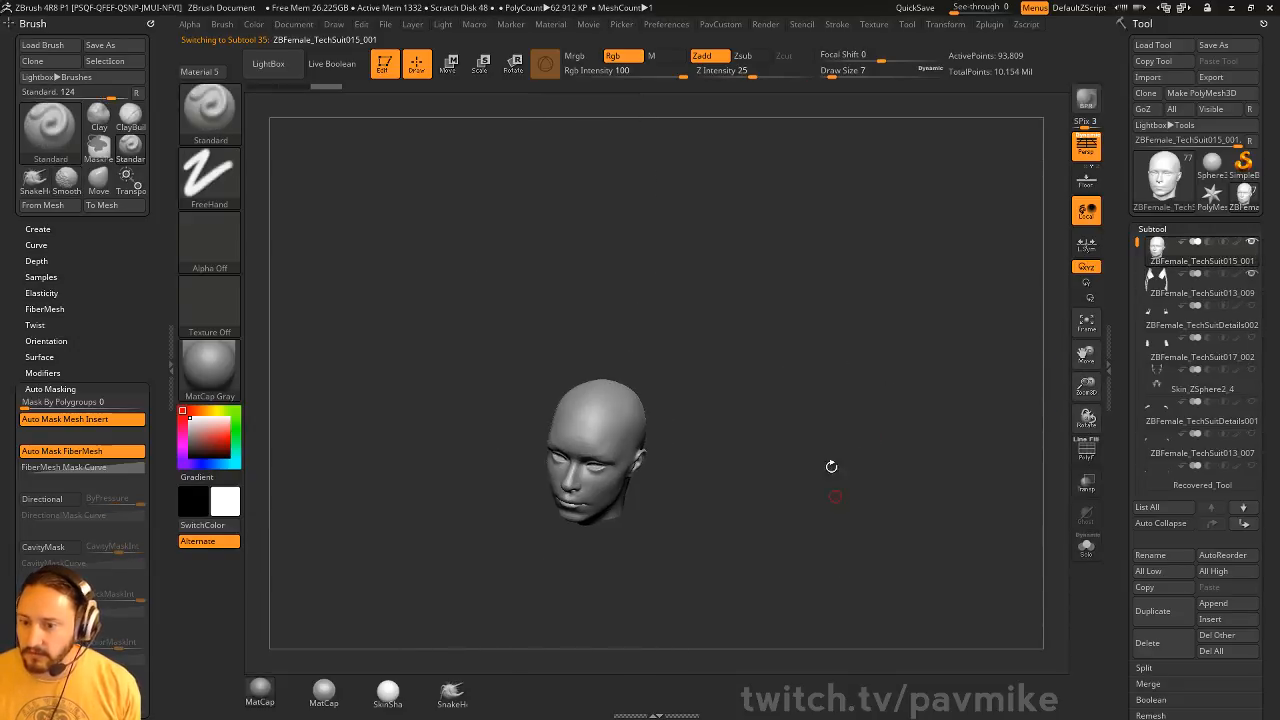
{"action": "mouse_move", "coordinate": [831, 467]}
{"action": "left_mouse_down", "text": "shift"}
{"action": "mouse_move", "coordinate": [880, 480]}
{"action": "mouse_move", "coordinate": [844, 389]}
{"action": "mouse_move", "coordinate": [794, 395]}
{"action": "left_mouse_up", "text": "shift"}
{"action": "mouse_move", "coordinate": [794, 395]}
{"action": "left_mouse_down"}
{"action": "mouse_move", "coordinate": [766, 354]}
{"action": "mouse_move", "coordinate": [735, 356]}
{"action": "left_mouse_up"}
{"action": "left_click", "coordinate": [645, 361]}
{"action": "key", "text": "s"}
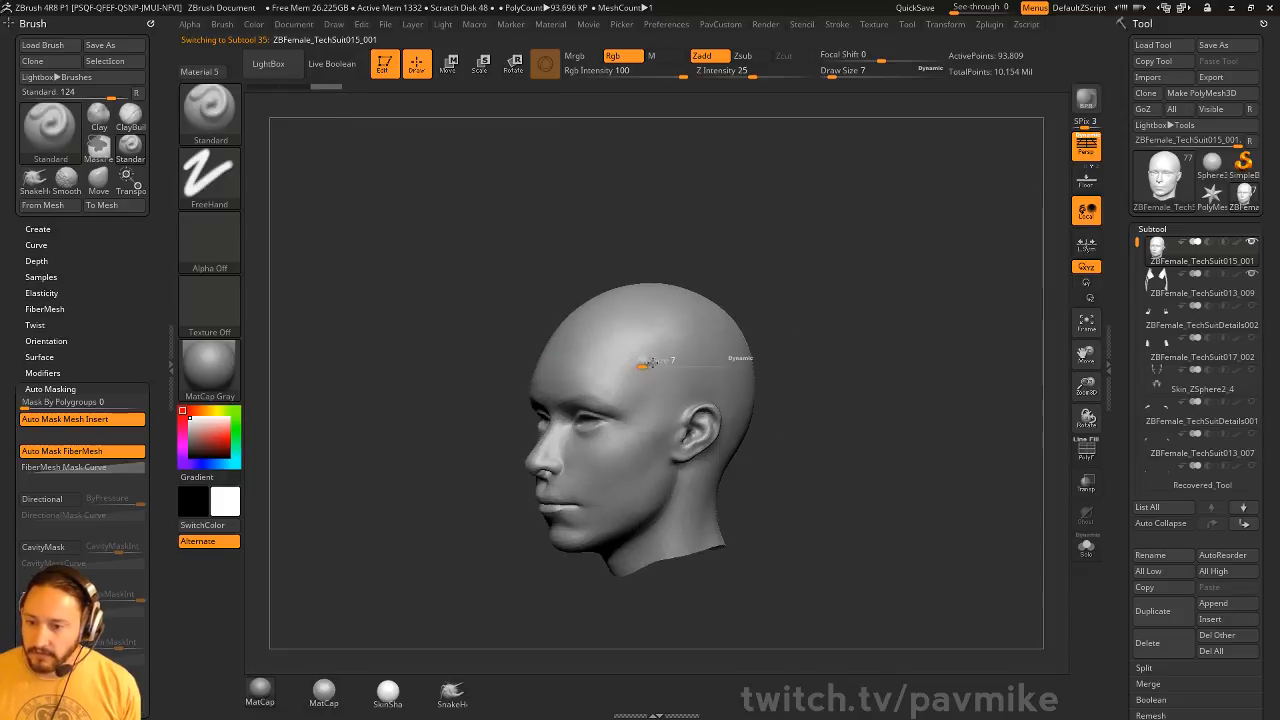
{"action": "mouse_move", "coordinate": [646, 362]}
{"action": "left_mouse_down"}
{"action": "mouse_move", "coordinate": [700, 345]}
{"action": "mouse_move", "coordinate": [618, 342]}
{"action": "left_mouse_up"}
{"action": "key", "text": "s"}
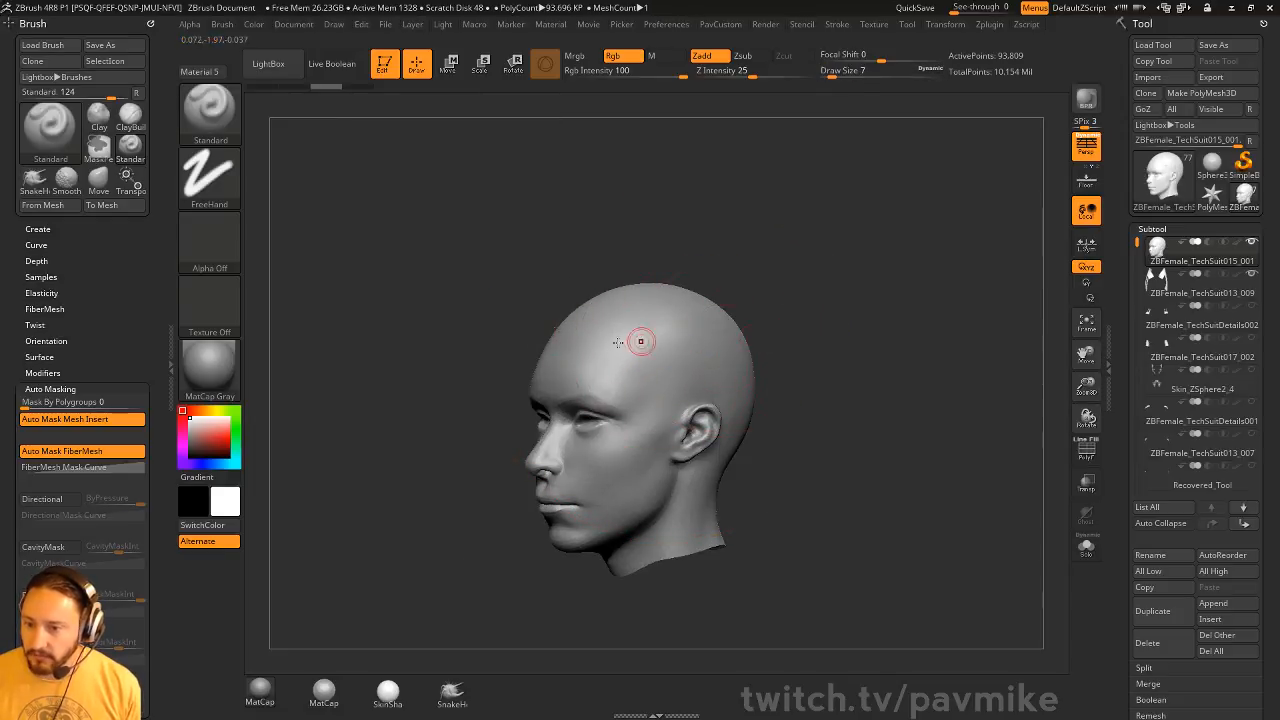
{"action": "left_click_drag", "start_coordinate": [794, 353], "coordinate": [840, 389]}
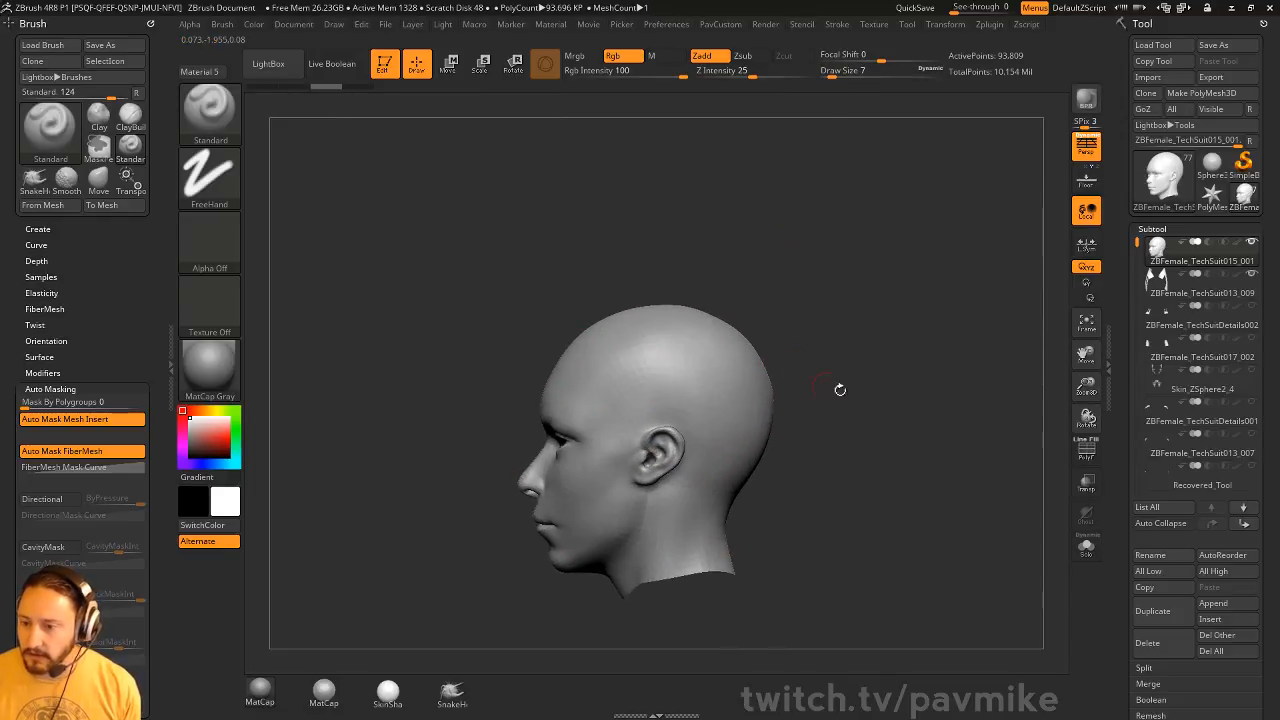
Display the head's polyframe and delete its lower subdivision levels
{"action": "left_click", "coordinate": [1087, 452]}
{"action": "left_click_drag", "start_coordinate": [1122, 438], "coordinate": [1126, 5]}
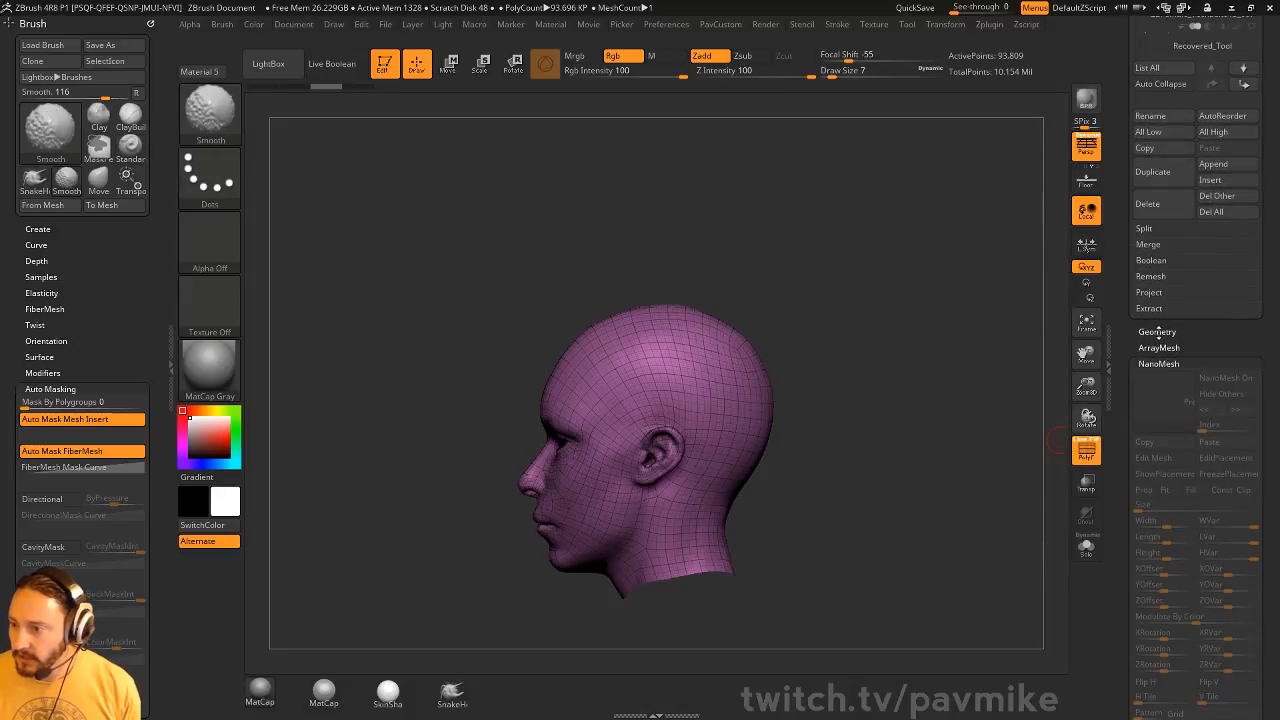
{"action": "left_click", "coordinate": [1157, 333], "text": "shift"}
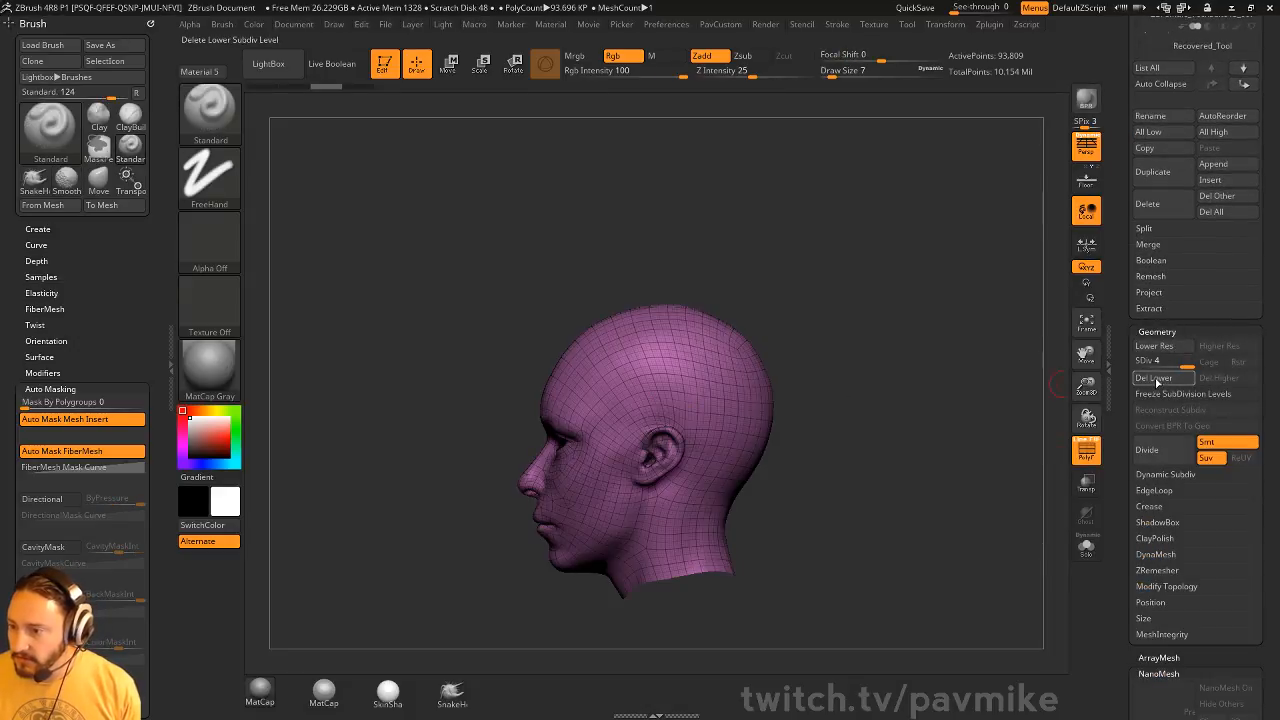
{"action": "left_click", "coordinate": [1157, 383]}
{"action": "mouse_move", "coordinate": [858, 351]}
{"action": "left_mouse_down"}
{"action": "mouse_move", "coordinate": [943, 357]}
{"action": "mouse_move", "coordinate": [861, 340]}
{"action": "left_mouse_up"}
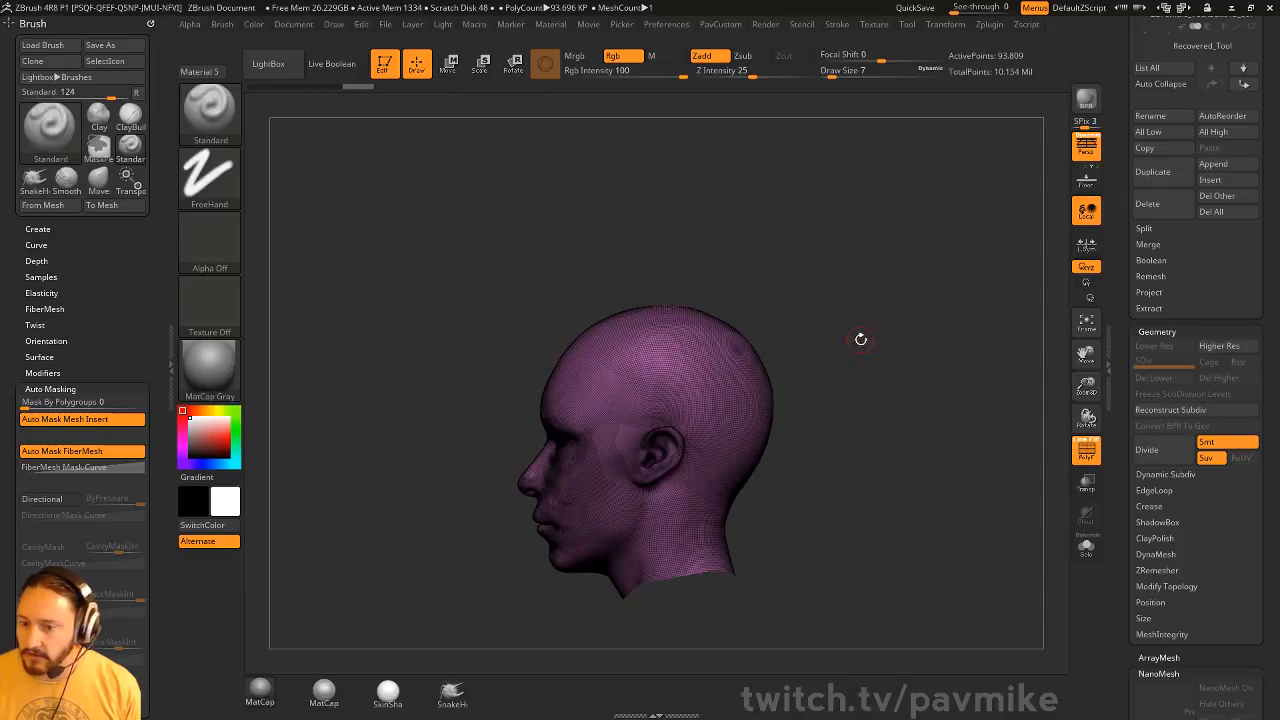
Slice the head with SliceCurve along two slanted lines to separate a band around the forehead and skull
{"action": "left_click", "coordinate": [217, 127], "text": "ctrl+shift"}
{"action": "left_click", "coordinate": [804, 183]}
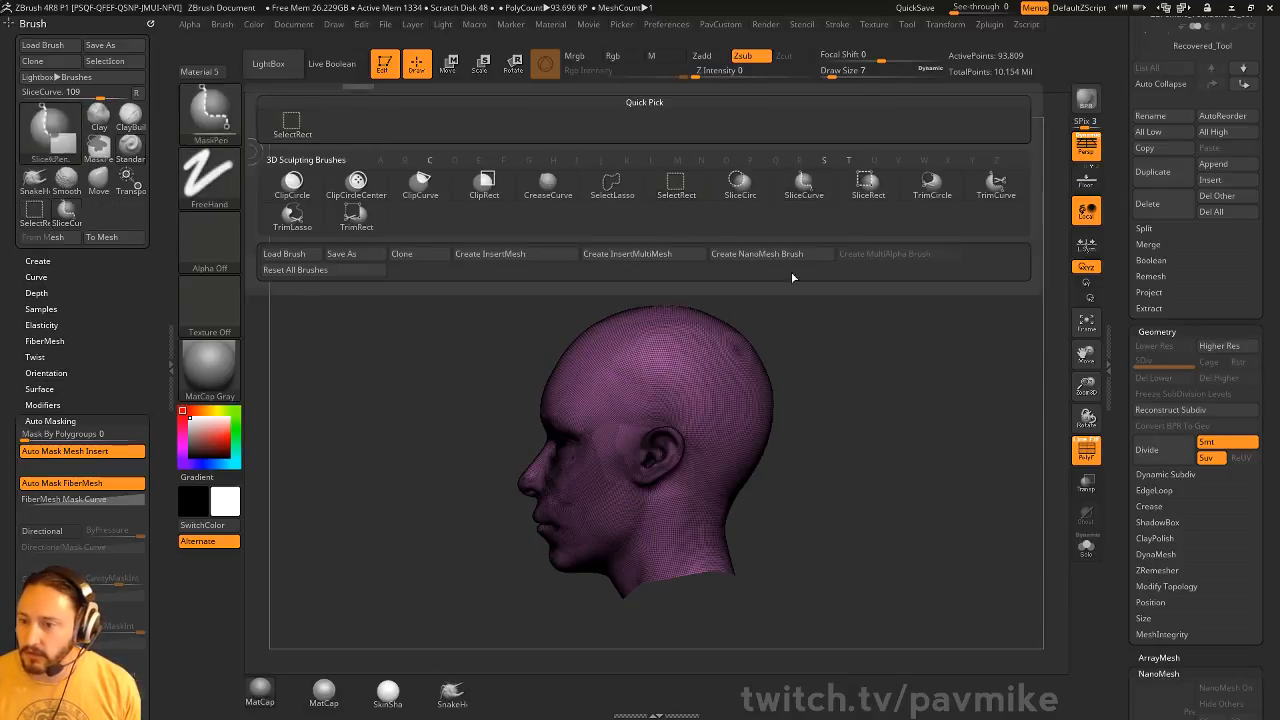
{"action": "left_click_drag", "start_coordinate": [372, 312], "coordinate": [1003, 431], "text": "ctrl+shift"}
{"action": "mouse_move", "coordinate": [960, 480]}
{"action": "left_mouse_down", "text": "ctrl+shift"}
{"action": "mouse_move", "coordinate": [875, 485]}
{"action": "mouse_move", "coordinate": [371, 374]}
{"action": "mouse_move", "coordinate": [372, 360]}
{"action": "left_mouse_up", "text": "ctrl+shift"}
{"action": "left_click_drag", "start_coordinate": [809, 282], "coordinate": [838, 290]}
{"action": "mouse_move", "coordinate": [820, 354]}
{"action": "left_mouse_down"}
{"action": "mouse_move", "coordinate": [797, 355]}
{"action": "mouse_move", "coordinate": [854, 357]}
{"action": "left_mouse_up"}
Isolate the purple middle band with SelectRect and delete the rest of the head geometry
{"action": "left_click", "coordinate": [224, 122], "text": "ctrl+shift"}
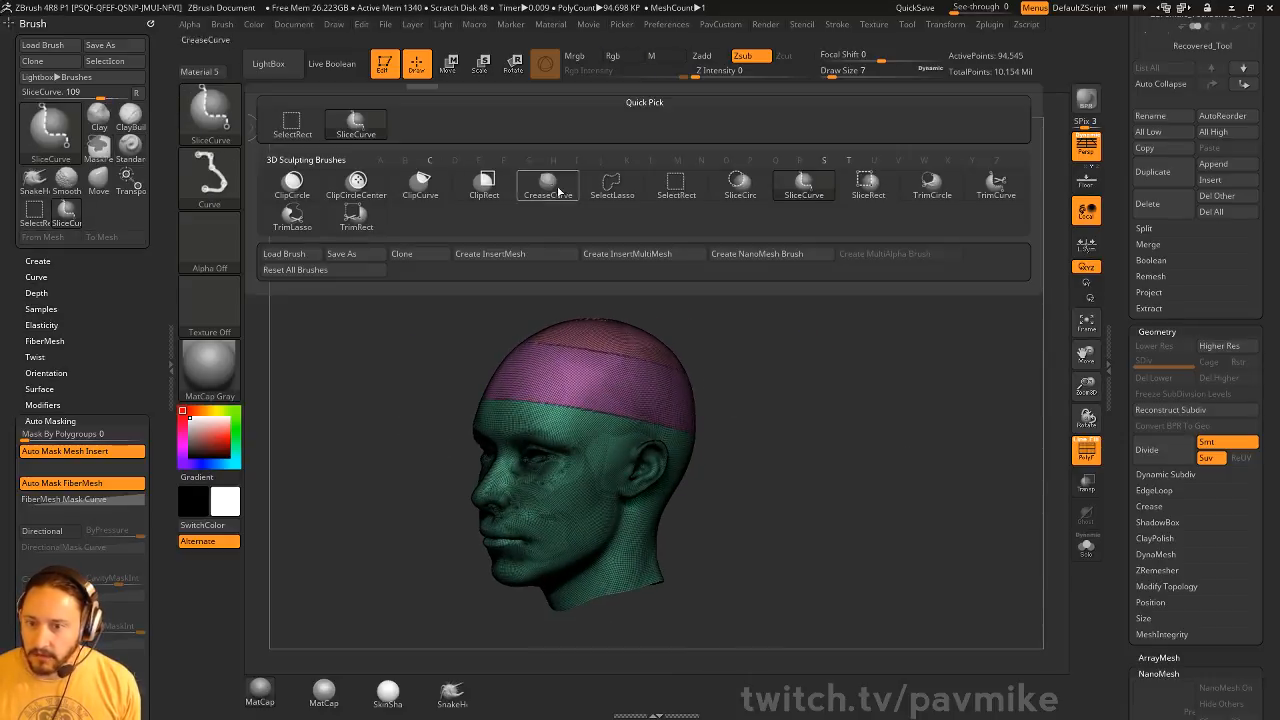
{"action": "left_click", "coordinate": [680, 195], "text": "ctrl+shift"}
{"action": "left_click", "coordinate": [629, 403], "text": "ctrl+shift"}
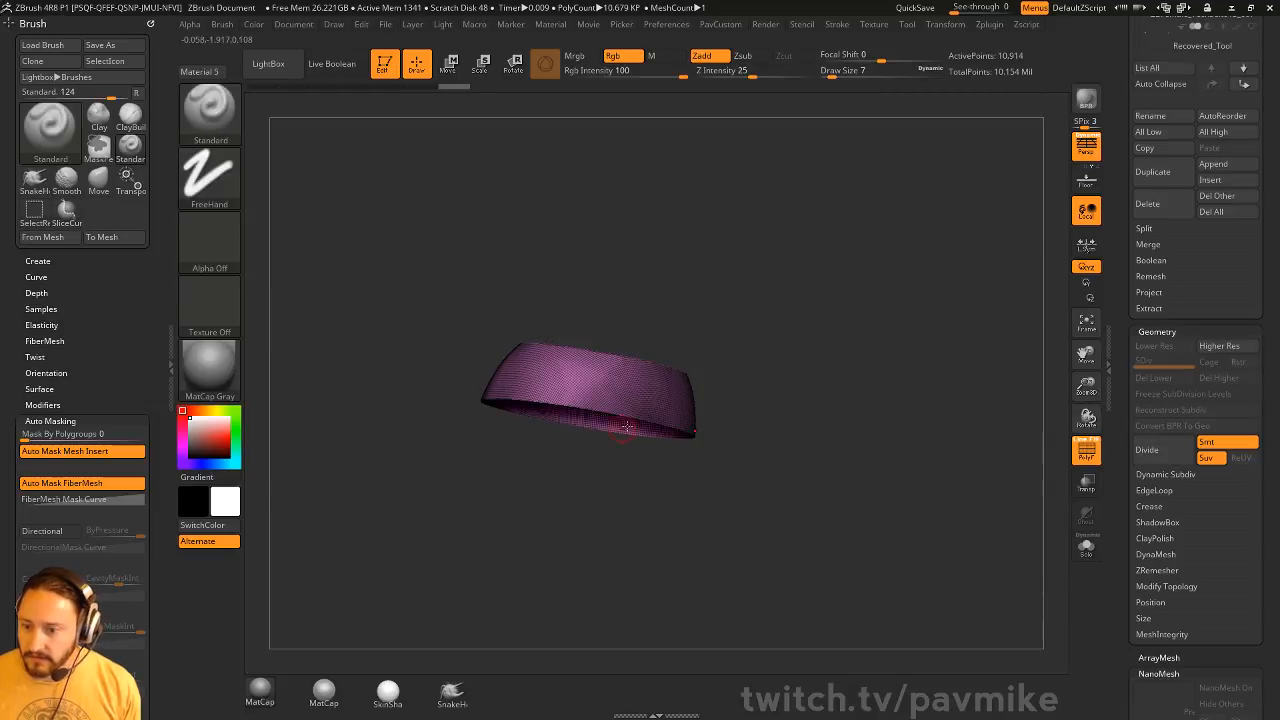
{"action": "key", "text": "space"}
{"action": "left_click", "coordinate": [818, 316]}
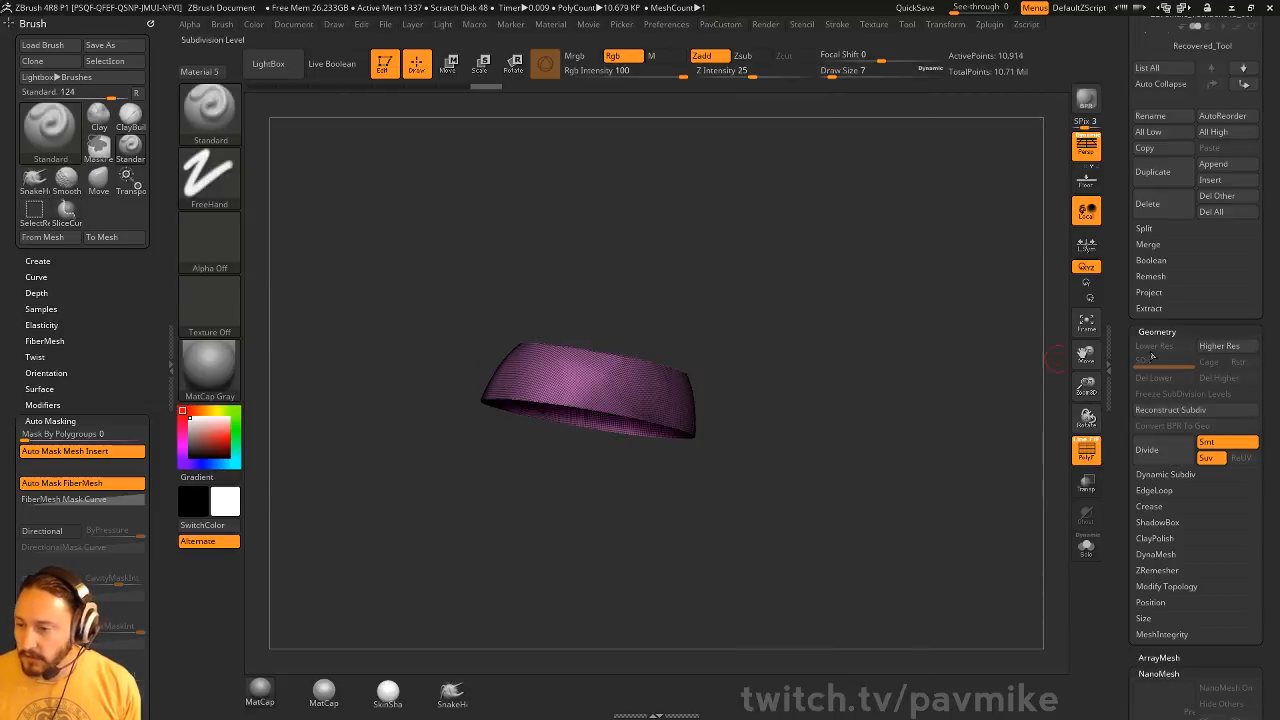
Examine the band's dense mesh and its cut edges up close from several angles
{"action": "left_click_drag", "start_coordinate": [1131, 318], "coordinate": [1131, 640]}
{"action": "key", "text": "f"}
{"action": "mouse_move", "coordinate": [906, 398]}
{"action": "left_mouse_down"}
{"action": "mouse_move", "coordinate": [944, 450]}
{"action": "mouse_move", "coordinate": [917, 378]}
{"action": "left_mouse_up"}
{"action": "key", "text": "s"}
{"action": "left_click", "coordinate": [946, 432]}
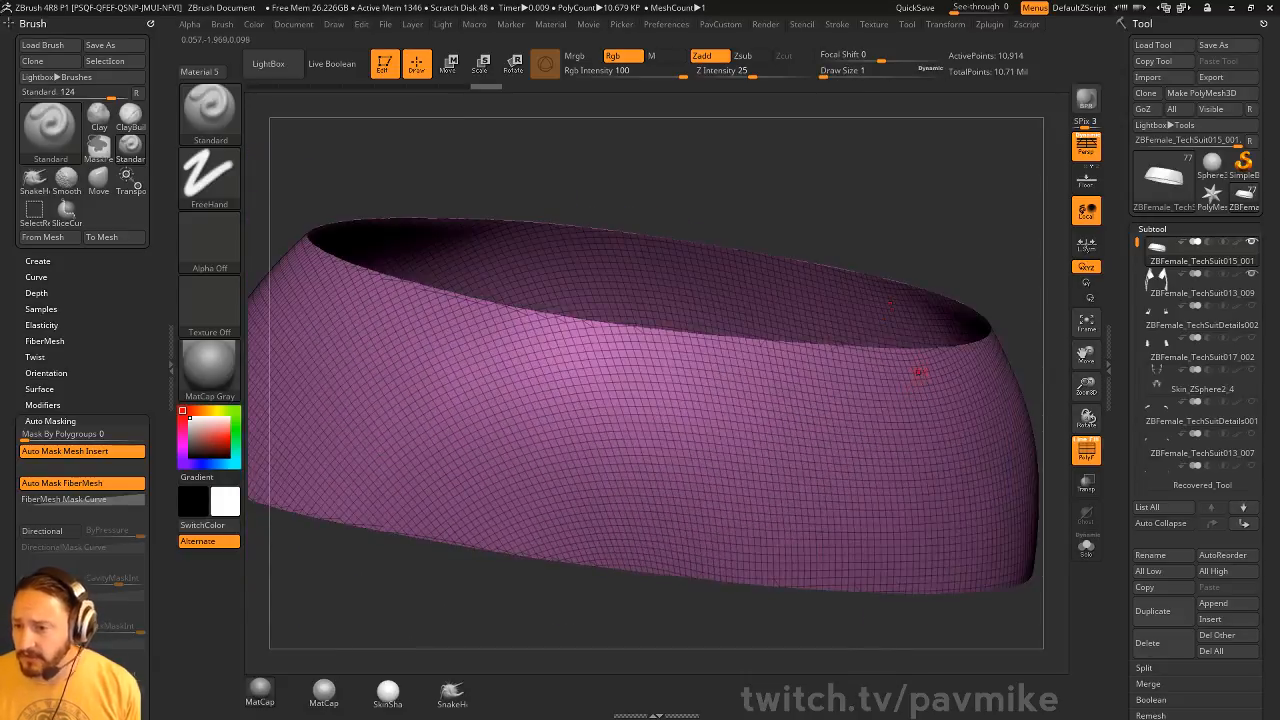
{"action": "key", "text": "s"}
{"action": "left_click", "coordinate": [923, 386]}
{"action": "key", "text": "s"}
{"action": "left_click", "coordinate": [913, 387]}
{"action": "mouse_move", "coordinate": [948, 260]}
{"action": "left_mouse_down"}
{"action": "mouse_move", "coordinate": [958, 323]}
{"action": "mouse_move", "coordinate": [740, 492]}
{"action": "left_mouse_up"}
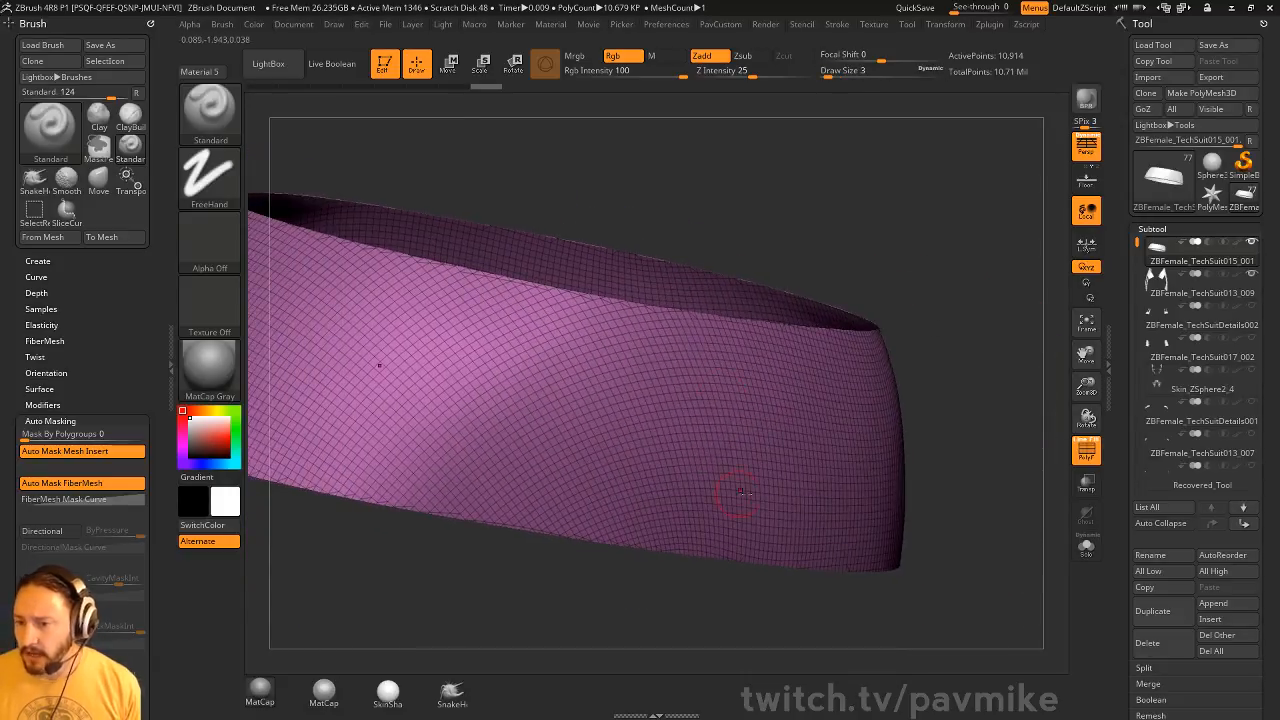
{"action": "mouse_move", "coordinate": [957, 305]}
{"action": "left_mouse_down"}
{"action": "mouse_move", "coordinate": [971, 314]}
{"action": "mouse_move", "coordinate": [975, 287]}
{"action": "left_mouse_up"}
{"action": "key", "text": "s"}
{"action": "left_click", "coordinate": [958, 308]}
{"action": "key", "text": "s"}
{"action": "left_click", "coordinate": [966, 307]}
{"action": "key", "text": "s"}
{"action": "left_click", "coordinate": [960, 312]}
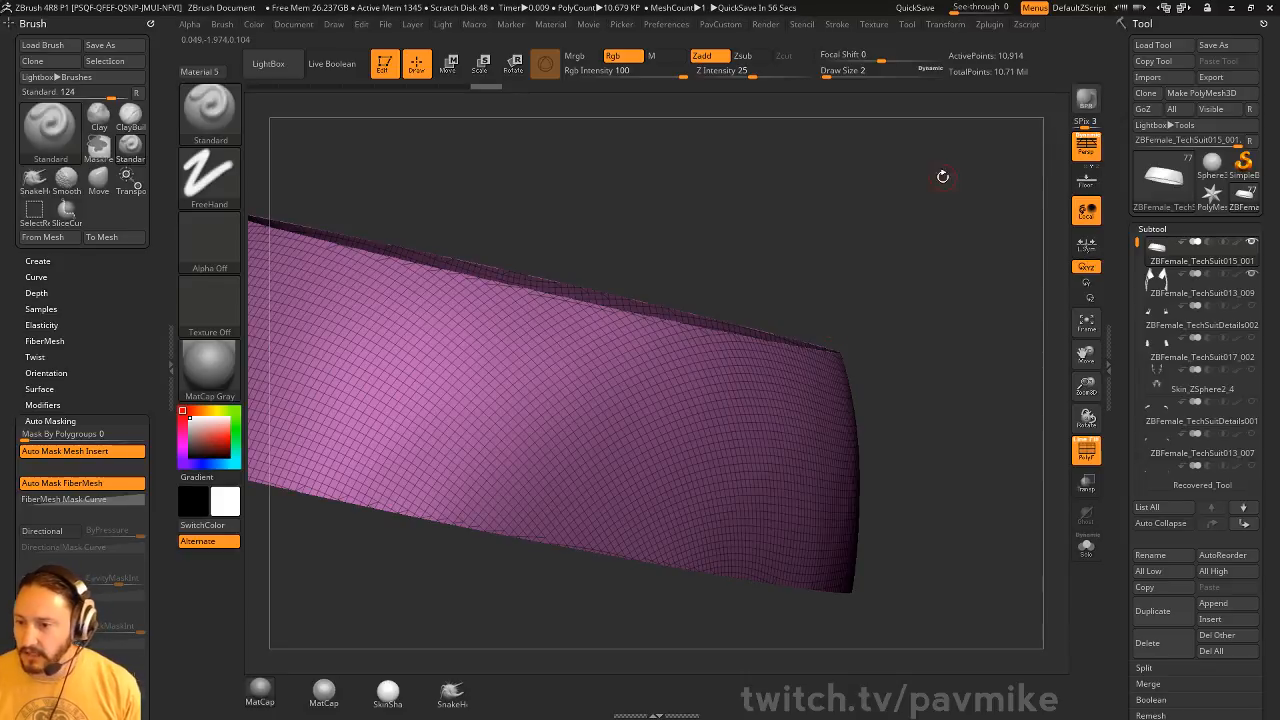
{"action": "left_click_drag", "start_coordinate": [942, 176], "coordinate": [762, 330]}
{"action": "left_click_drag", "start_coordinate": [641, 358], "coordinate": [675, 343]}
{"action": "mouse_move", "coordinate": [594, 298]}
{"action": "left_mouse_down"}
{"action": "mouse_move", "coordinate": [760, 262]}
{"action": "mouse_move", "coordinate": [920, 286]}
{"action": "mouse_move", "coordinate": [946, 306]}
{"action": "mouse_move", "coordinate": [603, 298]}
{"action": "left_mouse_up"}
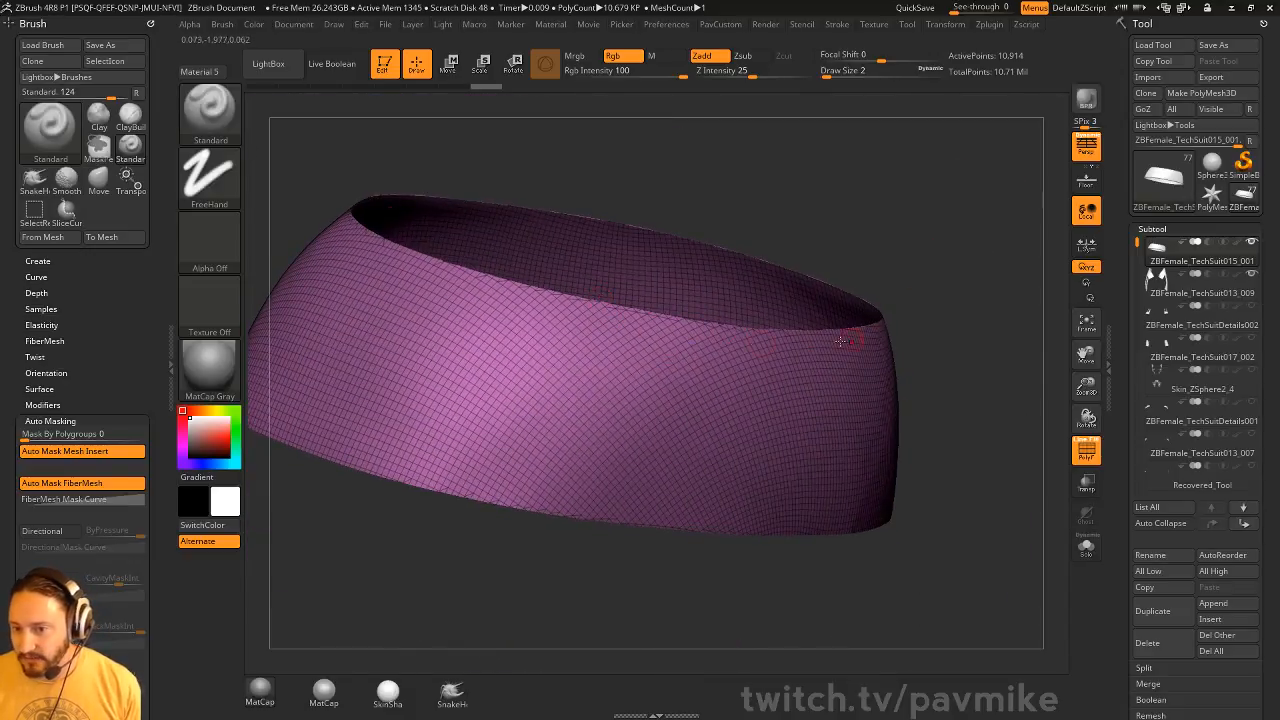
Retopologize the band by running ZRemesher five times with AdaptiveSize 0 and the Half polygon count option
{"action": "left_click_drag", "start_coordinate": [1125, 451], "coordinate": [1133, 259]}
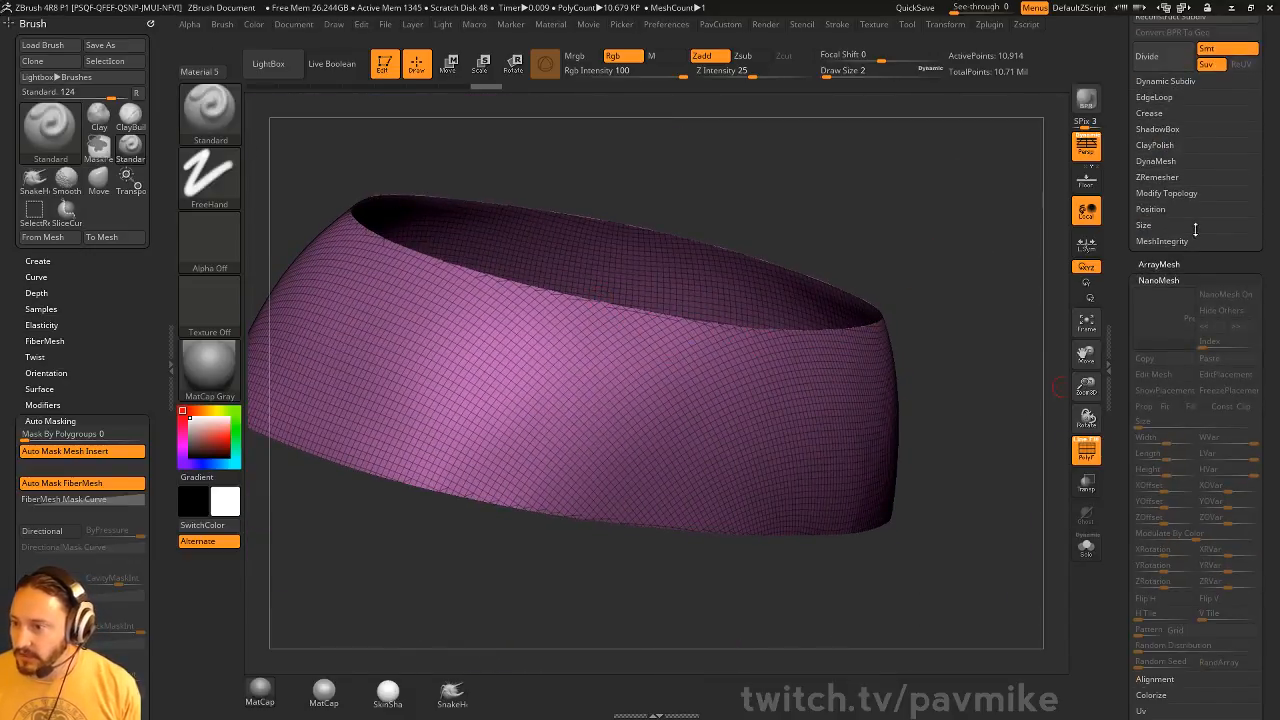
{"action": "left_click", "coordinate": [1157, 177]}
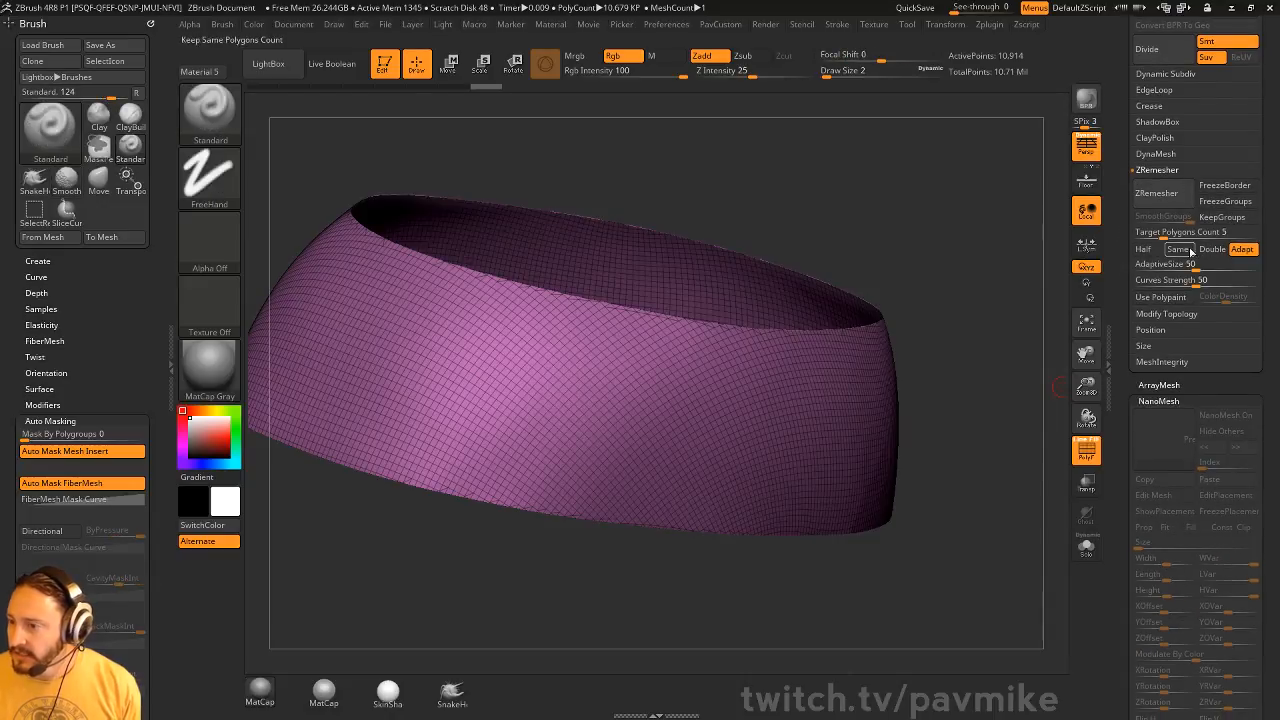
{"action": "left_click", "coordinate": [1180, 263]}
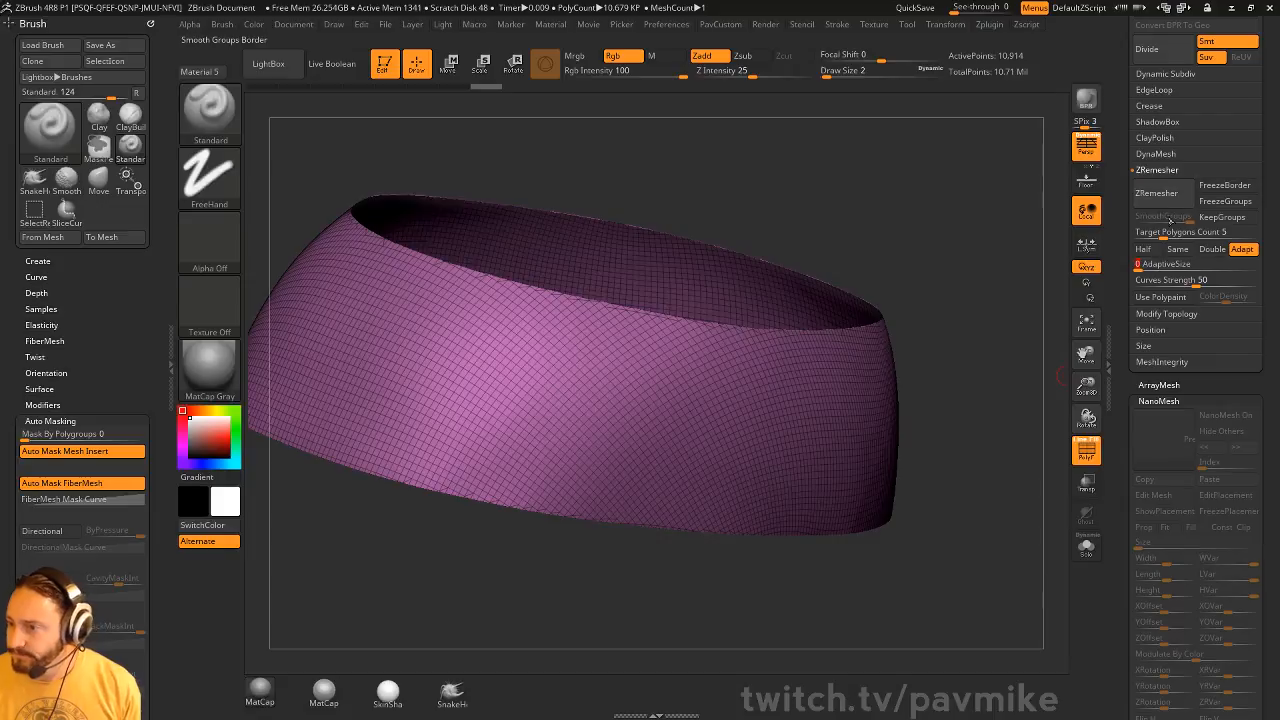
{"action": "left_click", "coordinate": [1152, 249]}
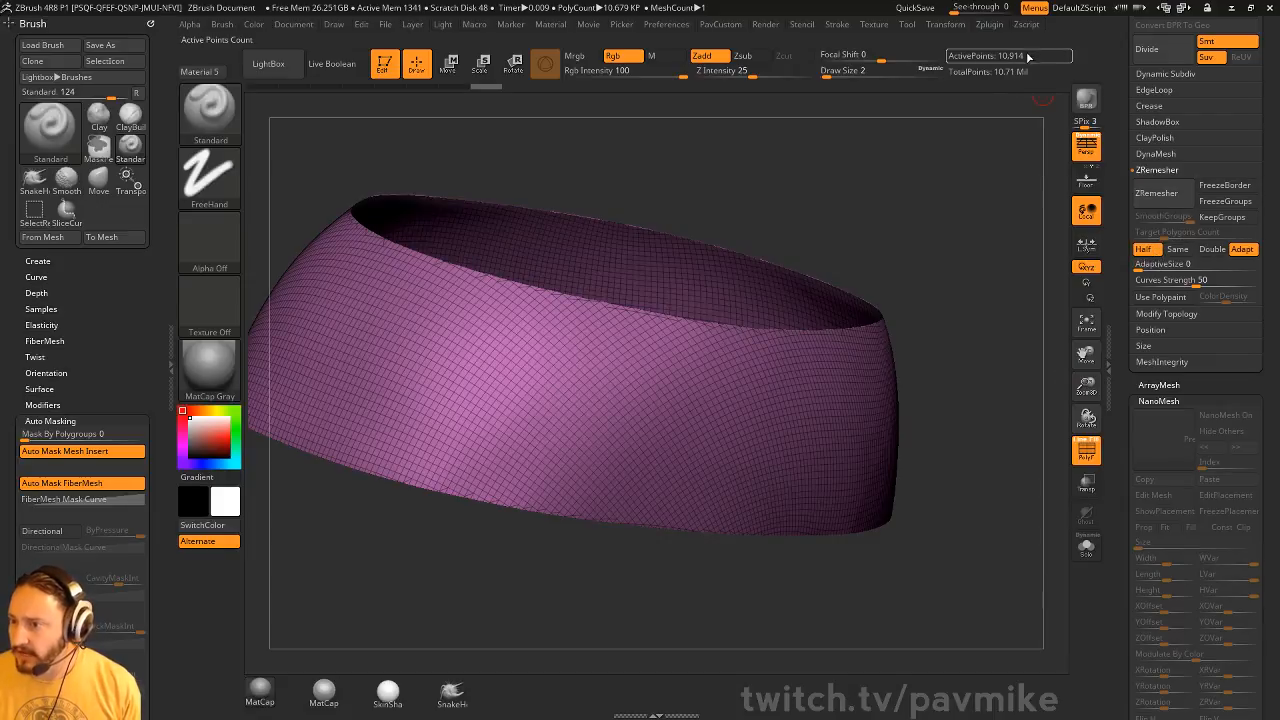
{"action": "left_click", "coordinate": [1157, 192]}
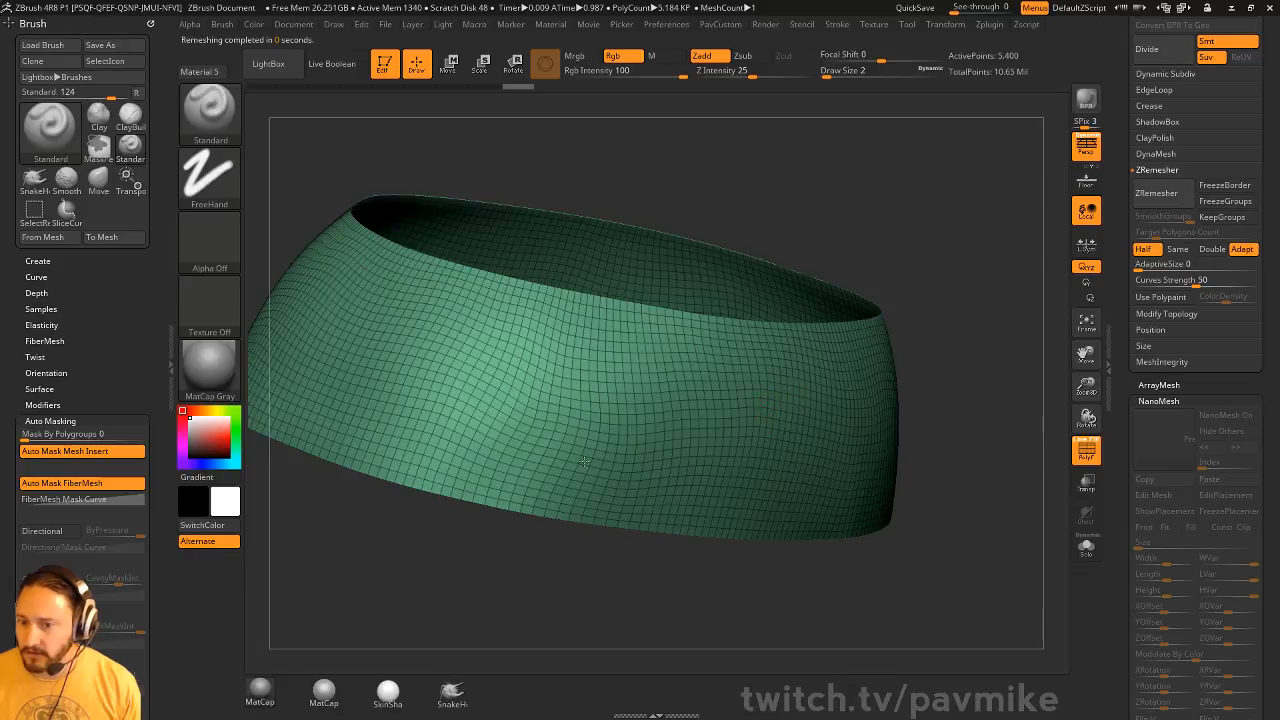
{"action": "left_click", "coordinate": [1165, 196]}
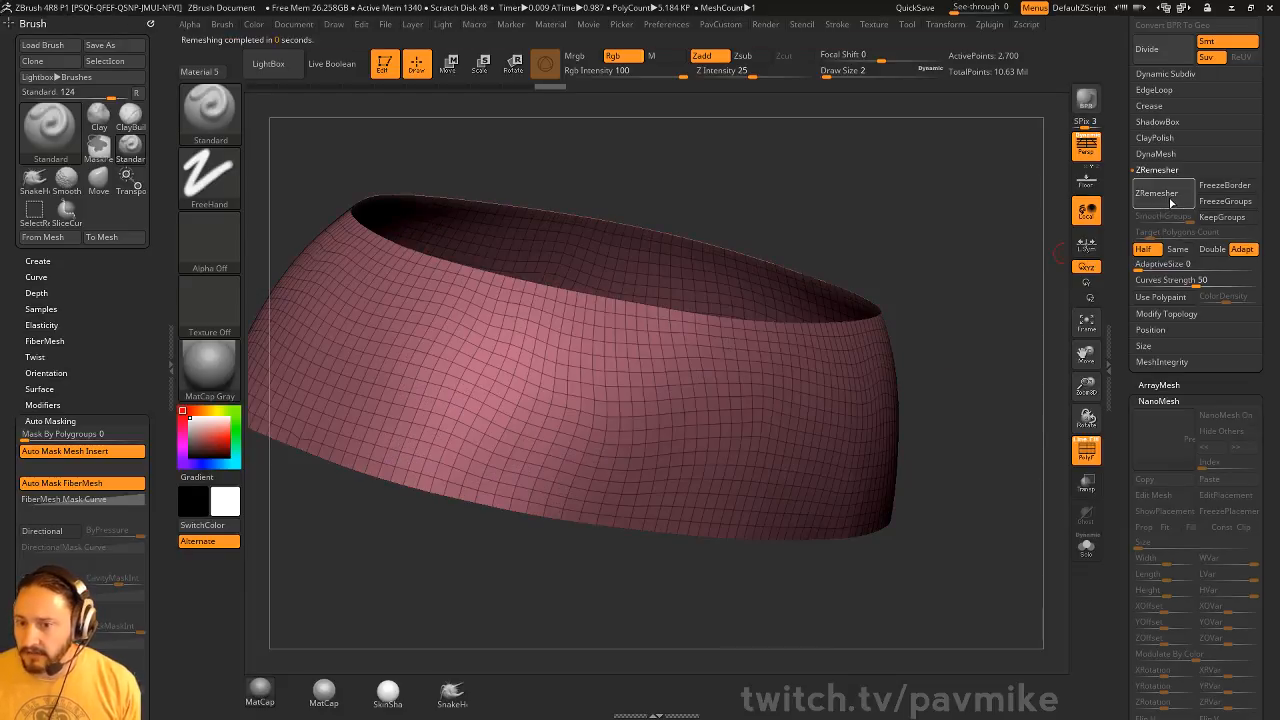
{"action": "left_click", "coordinate": [1170, 199]}
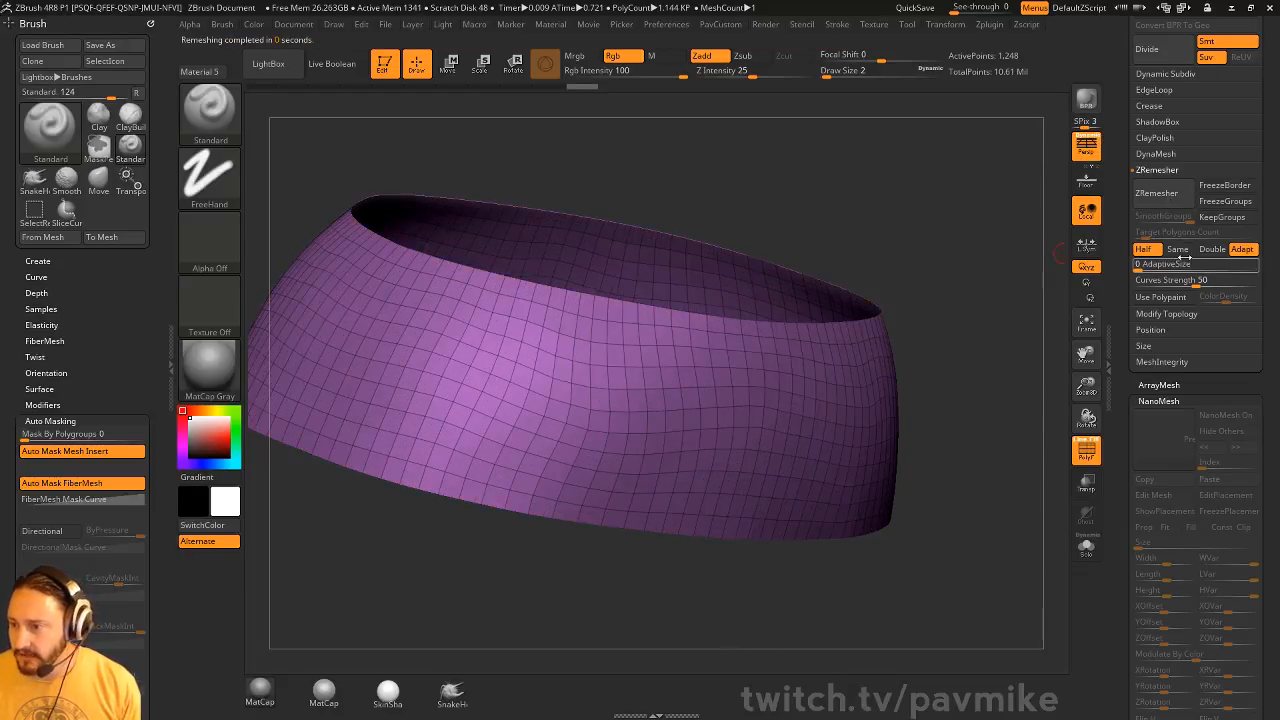
{"action": "left_click", "coordinate": [1168, 195]}
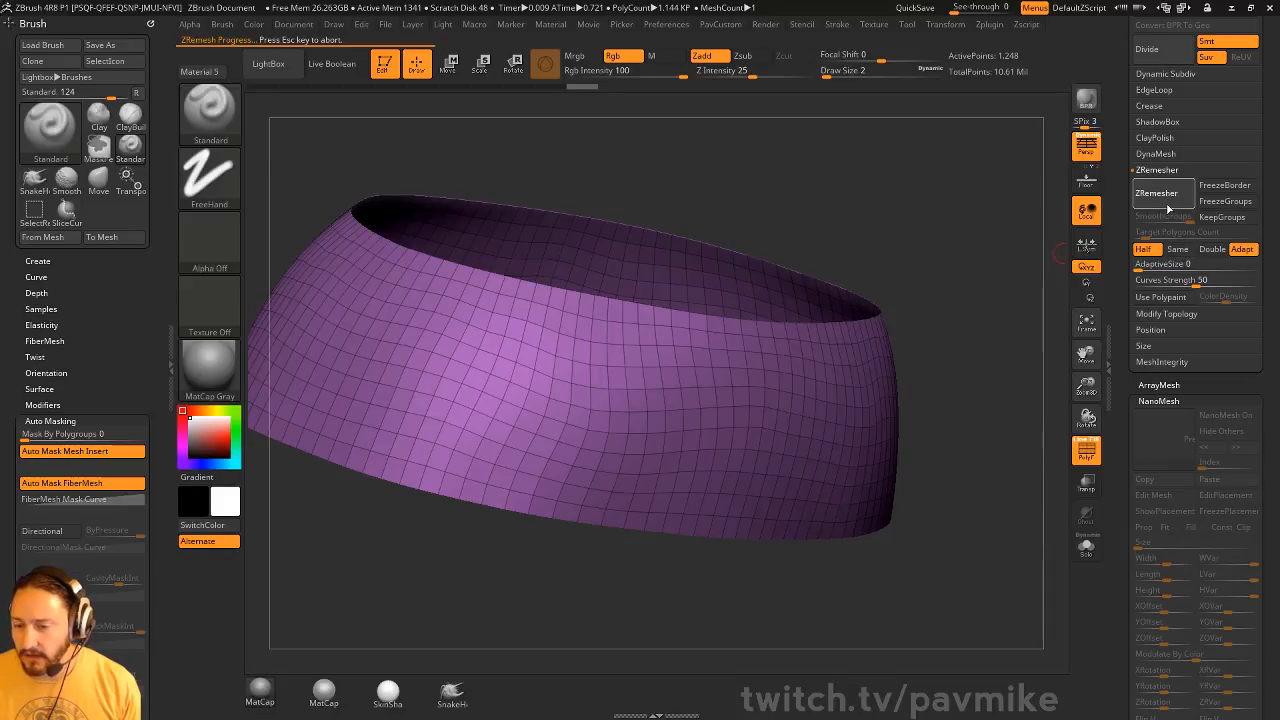
{"action": "left_click", "coordinate": [1175, 200]}
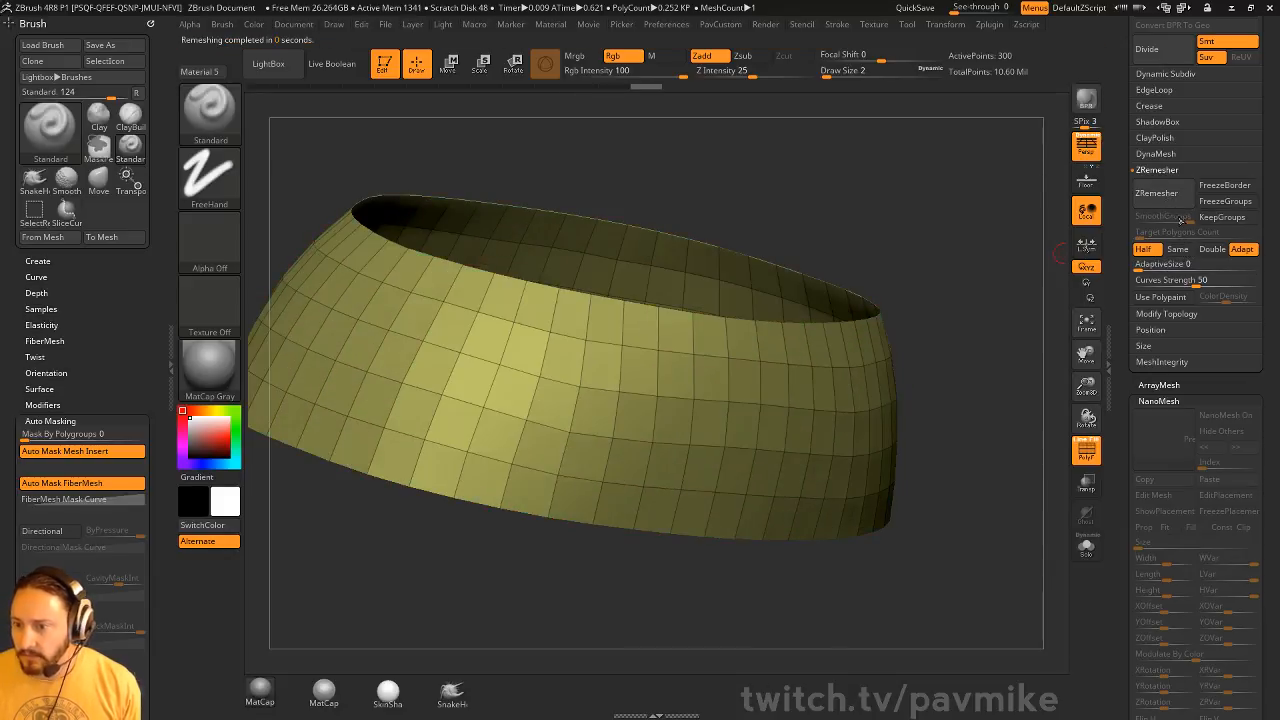
Turn off double-sided display for the low-poly band
{"action": "key", "text": "space"}
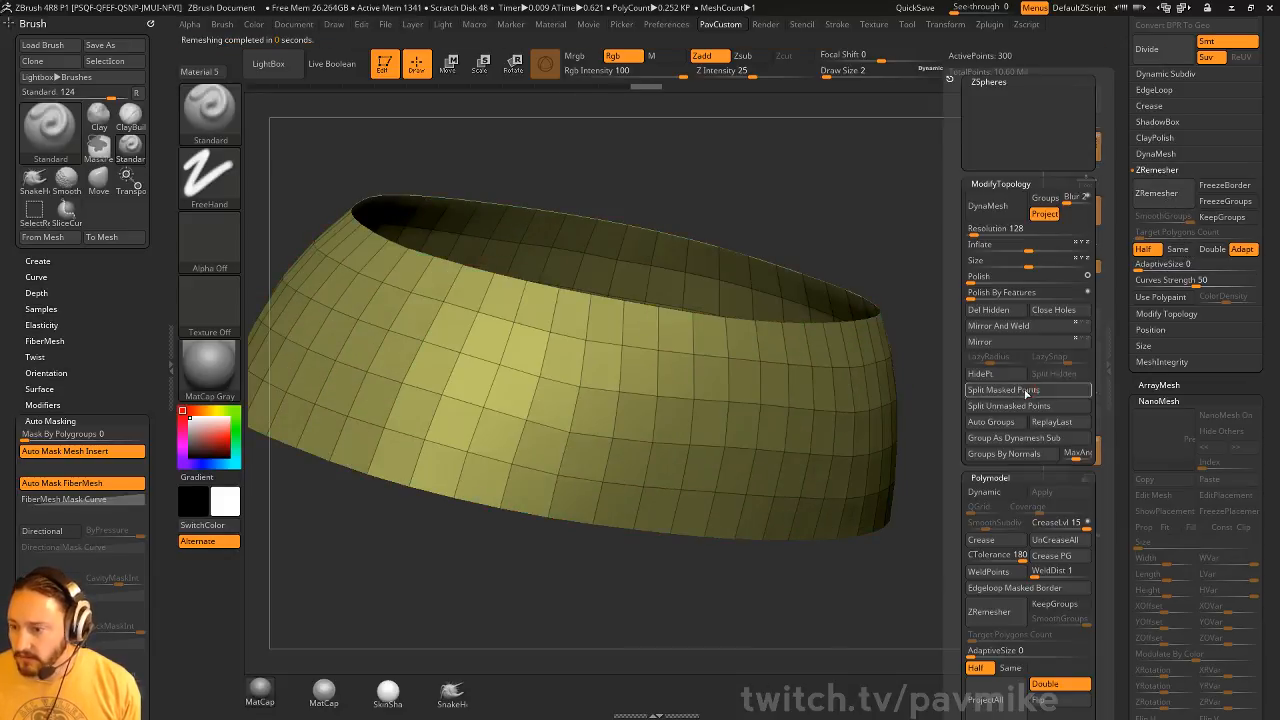
{"action": "left_click", "coordinate": [1046, 685]}
{"action": "left_click_drag", "start_coordinate": [1133, 420], "coordinate": [1136, 371]}
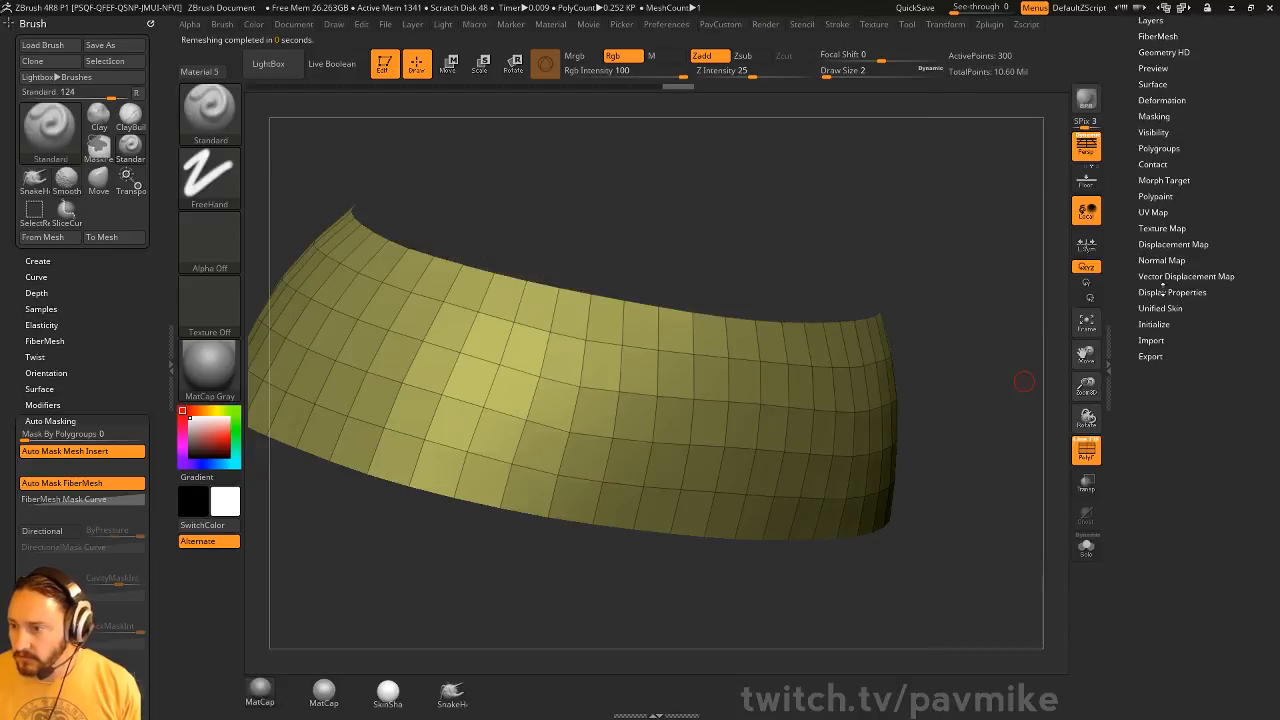
{"action": "left_click", "coordinate": [1163, 292]}
{"action": "left_click", "coordinate": [1168, 294]}
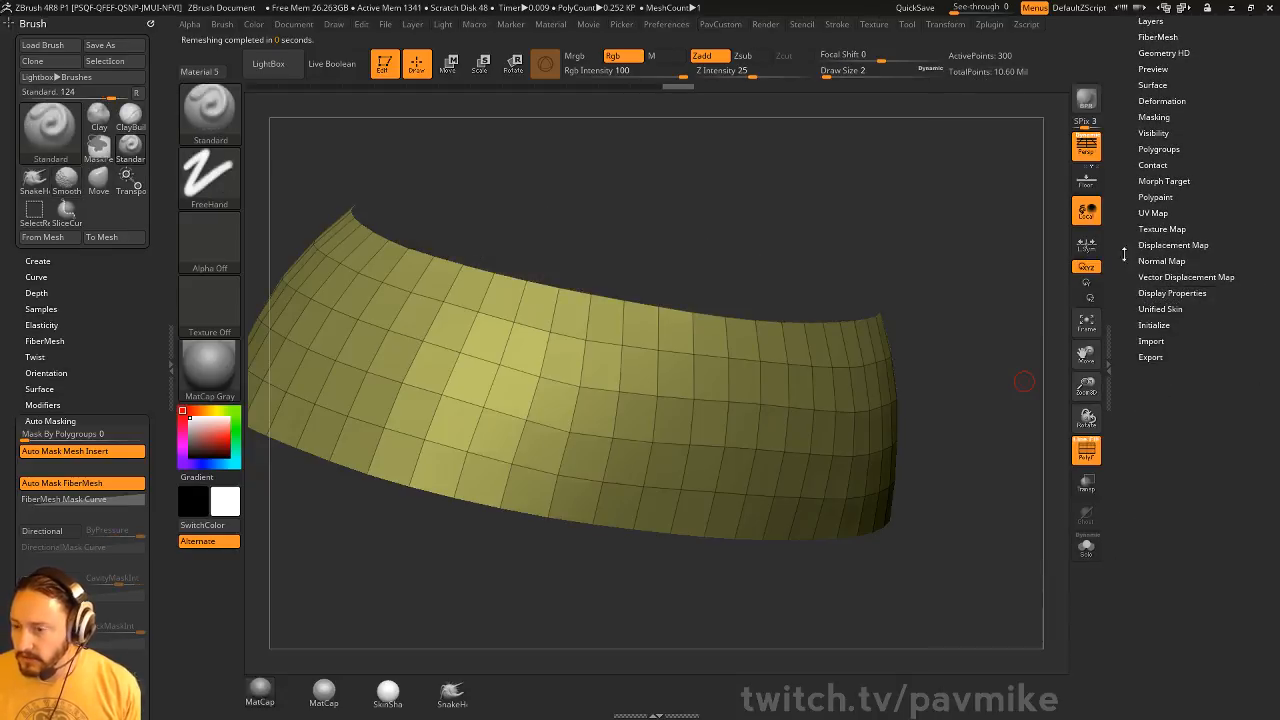
{"action": "mouse_move", "coordinate": [960, 294]}
{"action": "left_mouse_down"}
{"action": "mouse_move", "coordinate": [952, 275]}
{"action": "mouse_move", "coordinate": [964, 273]}
{"action": "left_mouse_up"}
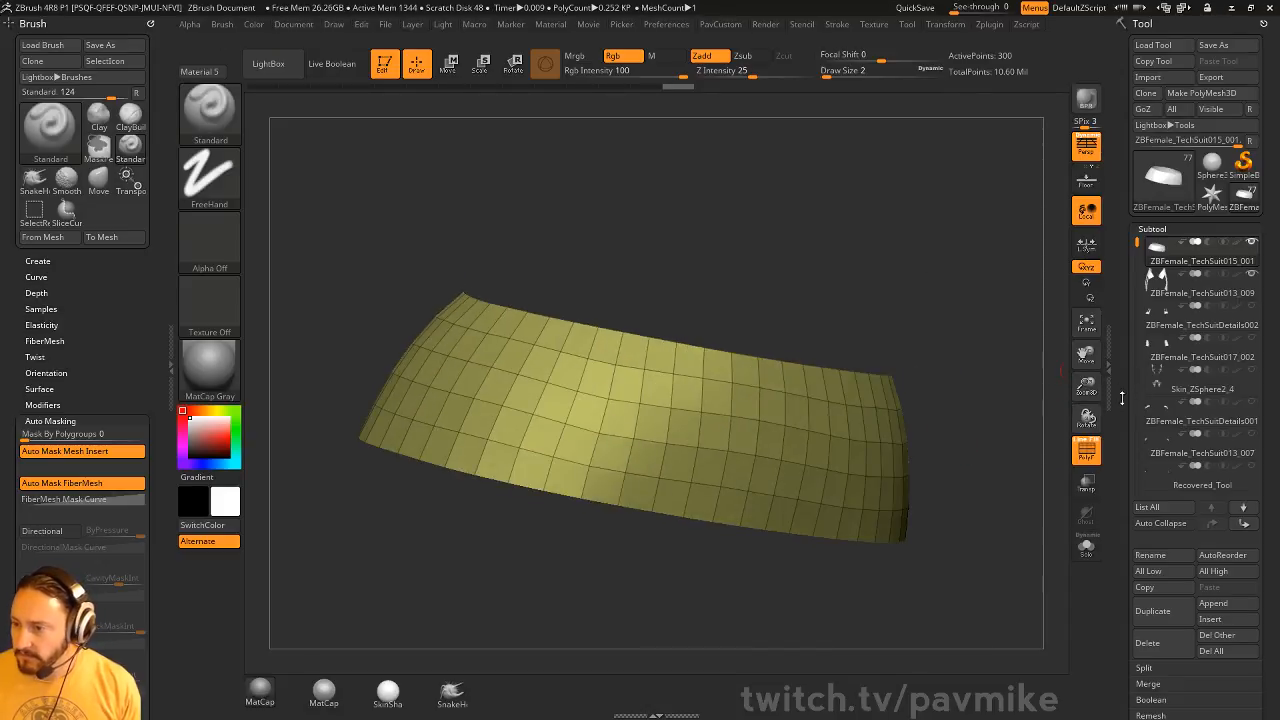
{"action": "left_click_drag", "start_coordinate": [1122, 408], "coordinate": [1124, 395]}
{"action": "left_click", "coordinate": [1088, 484]}
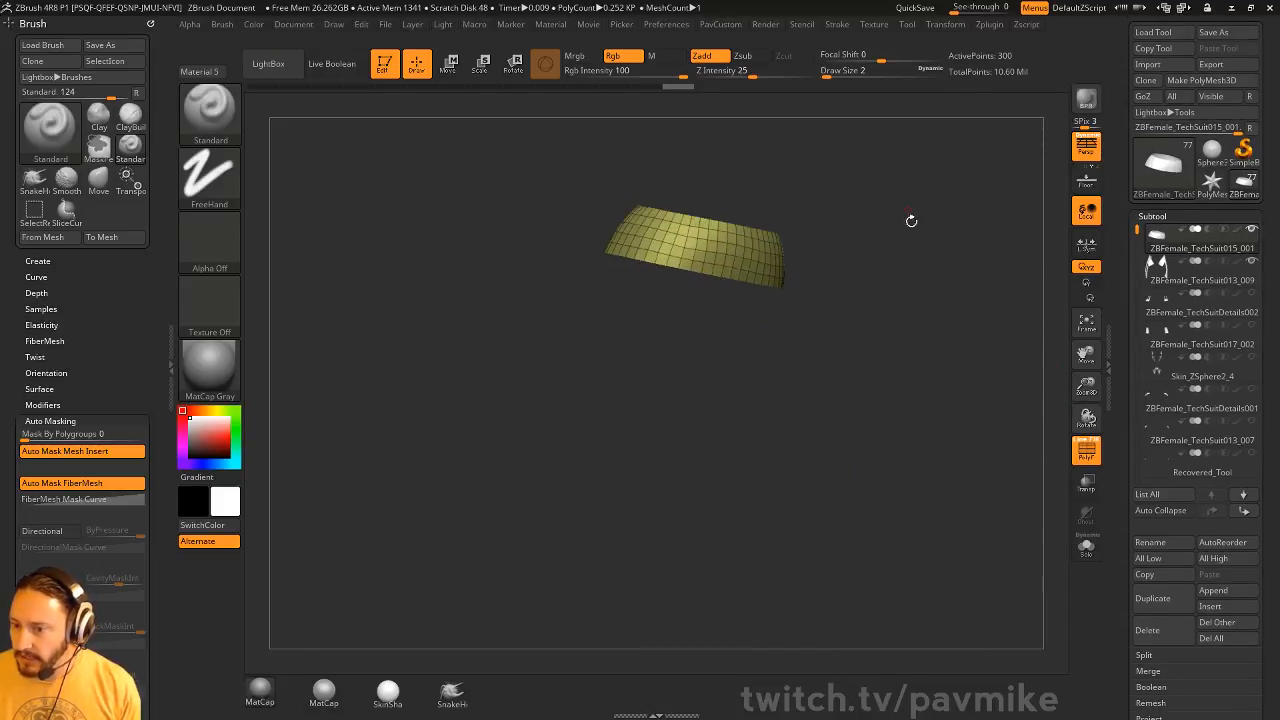
Switch to the ZBFemale_TechSuit013_009 subtool and isolate its purple strap polygroup
{"action": "left_click", "coordinate": [680, 455], "text": "alt"}
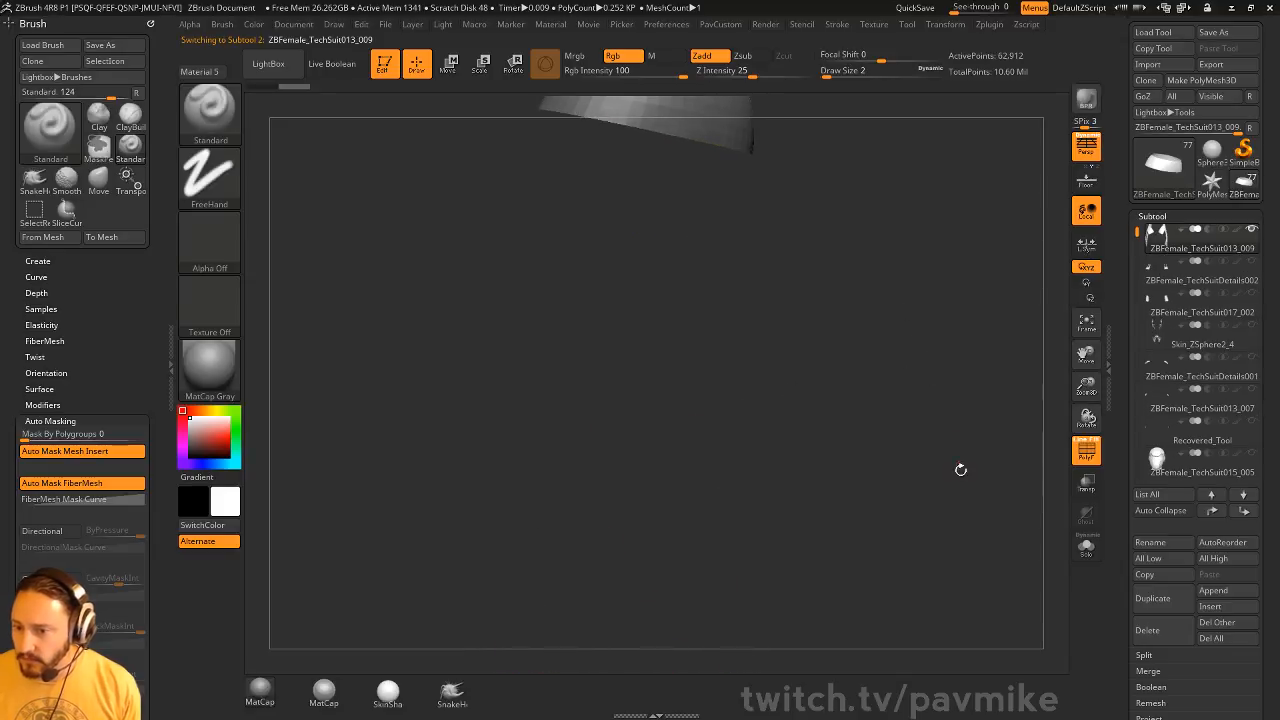
{"action": "left_click_drag", "start_coordinate": [895, 141], "coordinate": [979, 279]}
{"action": "left_click_drag", "start_coordinate": [867, 262], "coordinate": [800, 334]}
{"action": "left_click", "coordinate": [321, 293], "text": "ctrl+shift"}
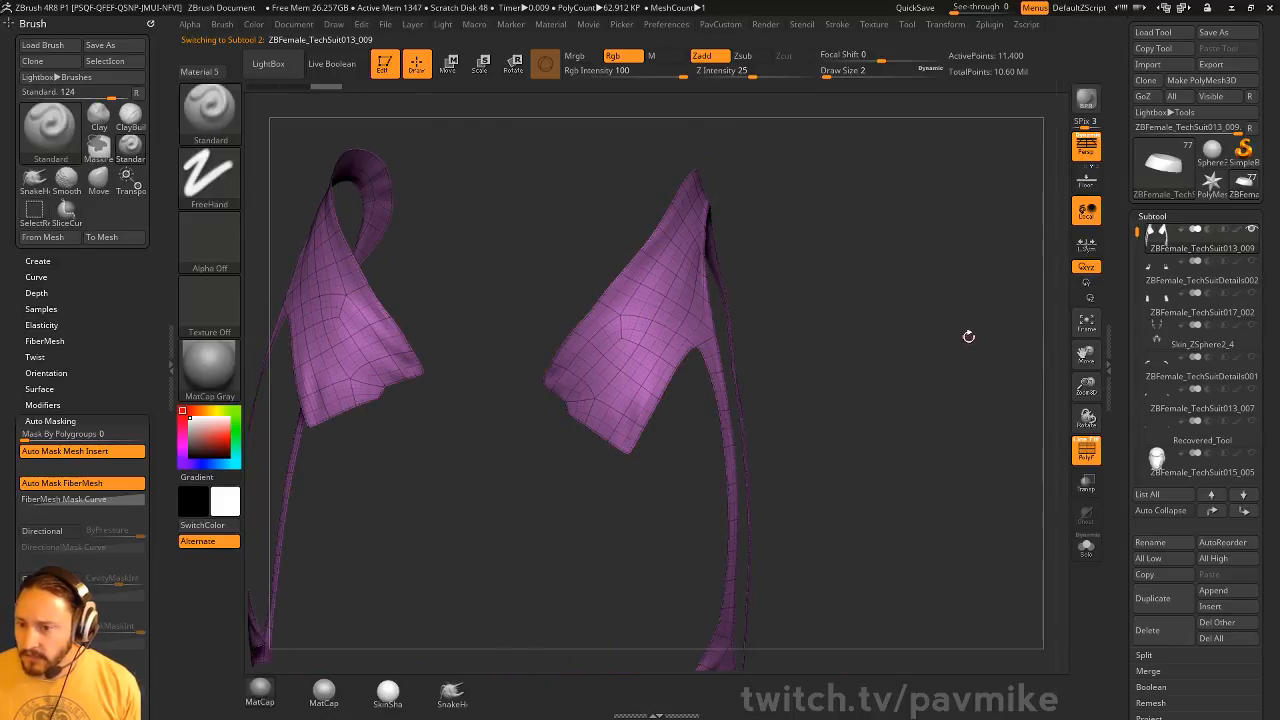
Delete the strap mesh's lower subdivision levels and its hidden geometry
{"action": "key", "text": "space"}
{"action": "left_click_drag", "start_coordinate": [1125, 423], "coordinate": [1155, 377]}
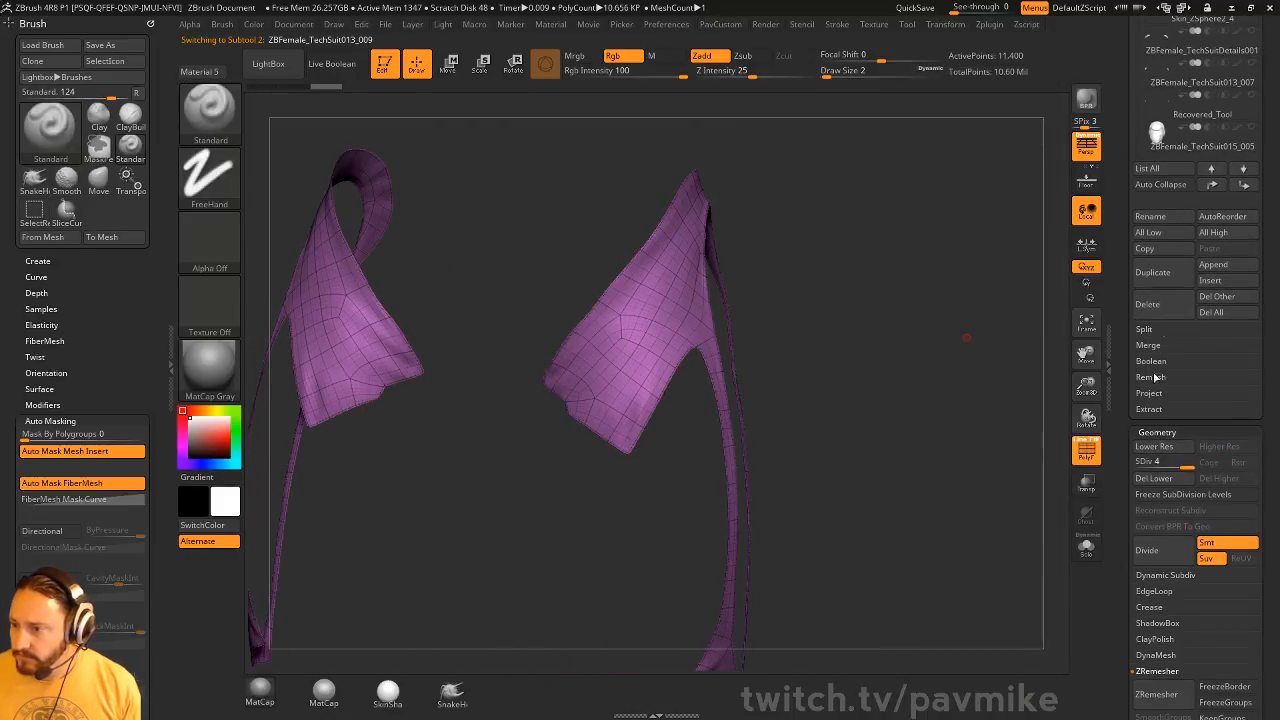
{"action": "left_click", "coordinate": [1157, 482]}
{"action": "key", "text": "space"}
{"action": "left_click", "coordinate": [918, 313]}
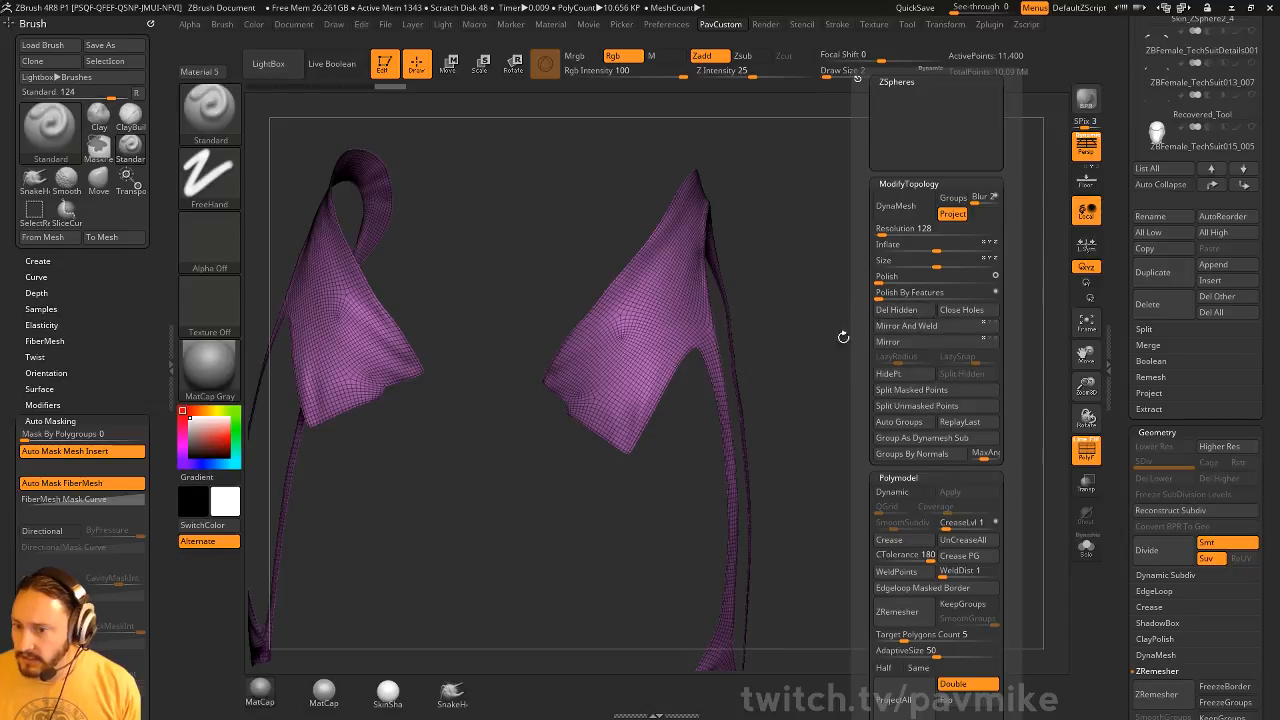
Retopologize the straps with repeated ZRemesher passes, using AdaptiveSize 0 and the Half polygon count option
{"action": "left_click_drag", "start_coordinate": [1122, 411], "coordinate": [1120, 359]}
{"action": "left_click_drag", "start_coordinate": [861, 324], "coordinate": [661, 188]}
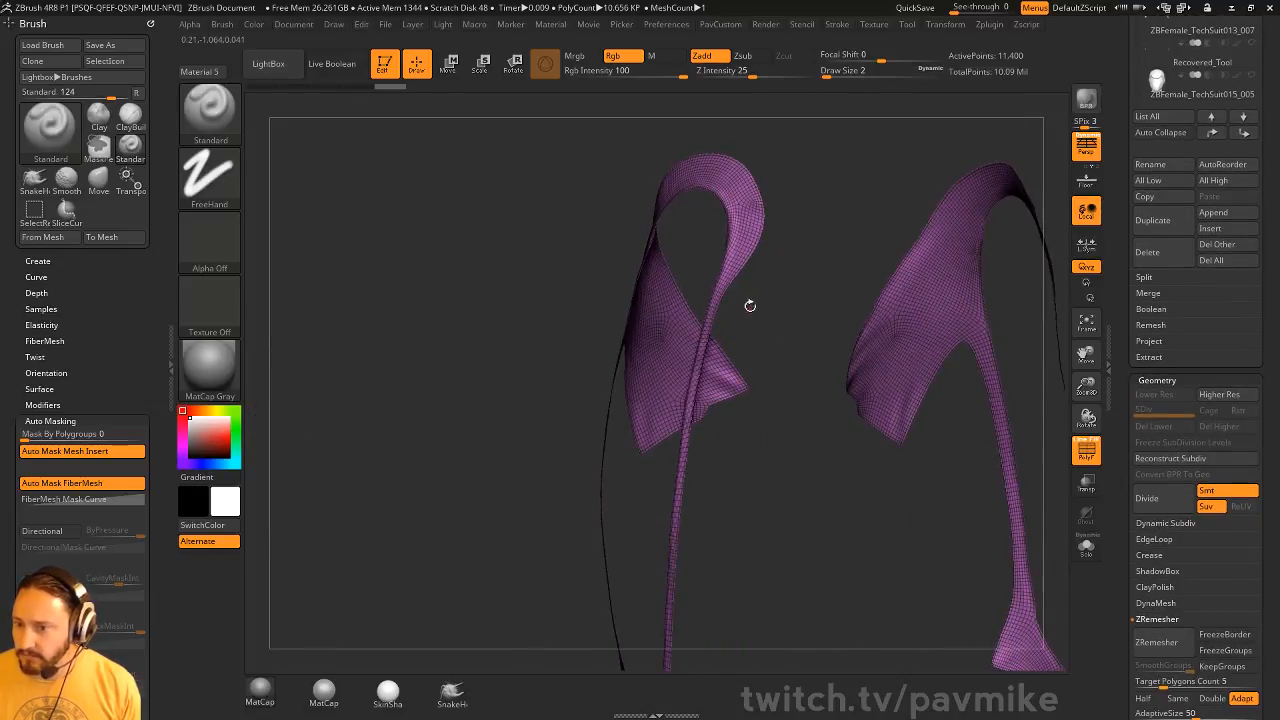
{"action": "left_click_drag", "start_coordinate": [750, 305], "coordinate": [927, 315]}
{"action": "left_click_drag", "start_coordinate": [797, 456], "coordinate": [909, 420]}
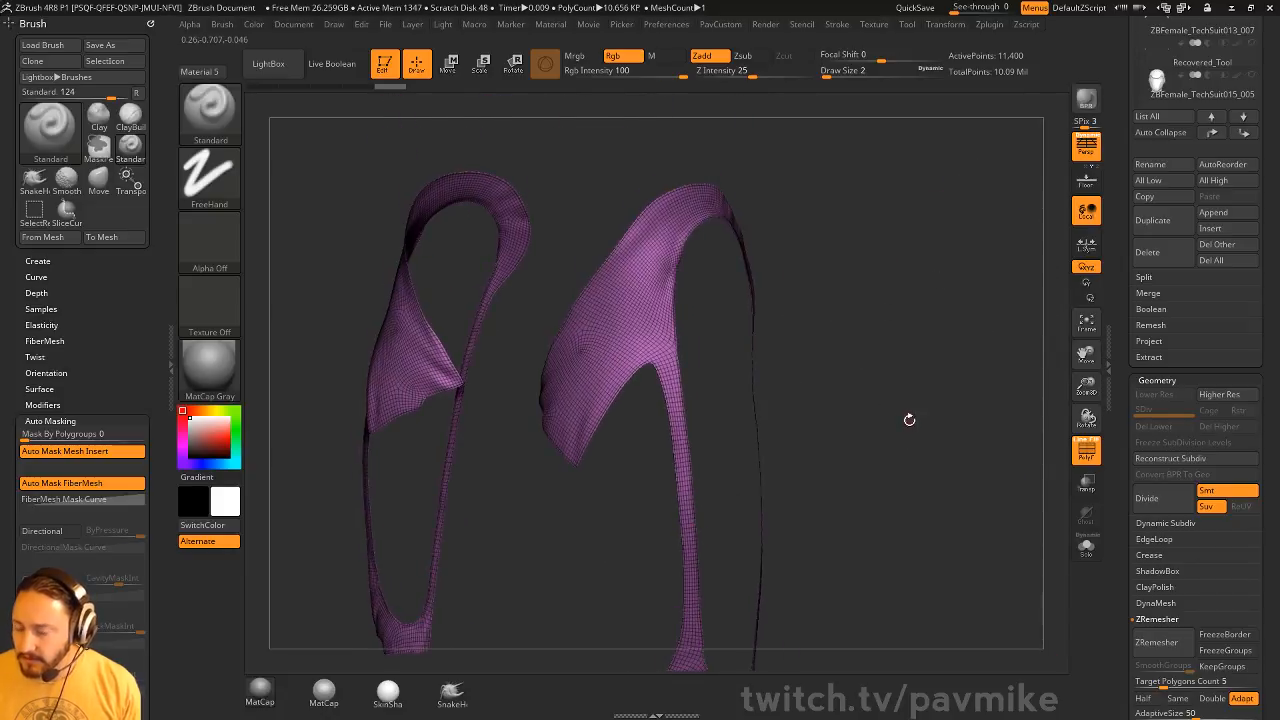
{"action": "scroll", "coordinate": [1125, 459], "scroll_direction": "down", "scroll_amount": 5}
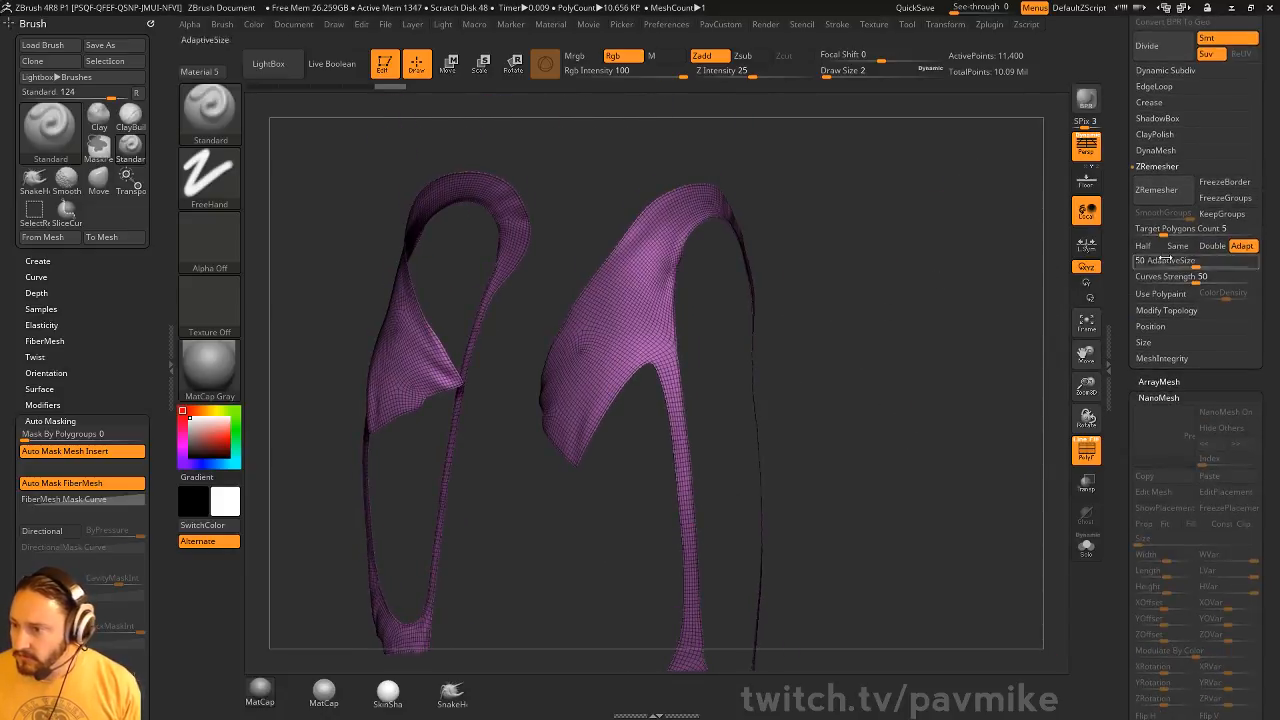
{"action": "scroll", "coordinate": [1122, 369], "scroll_direction": "up", "scroll_amount": 1}
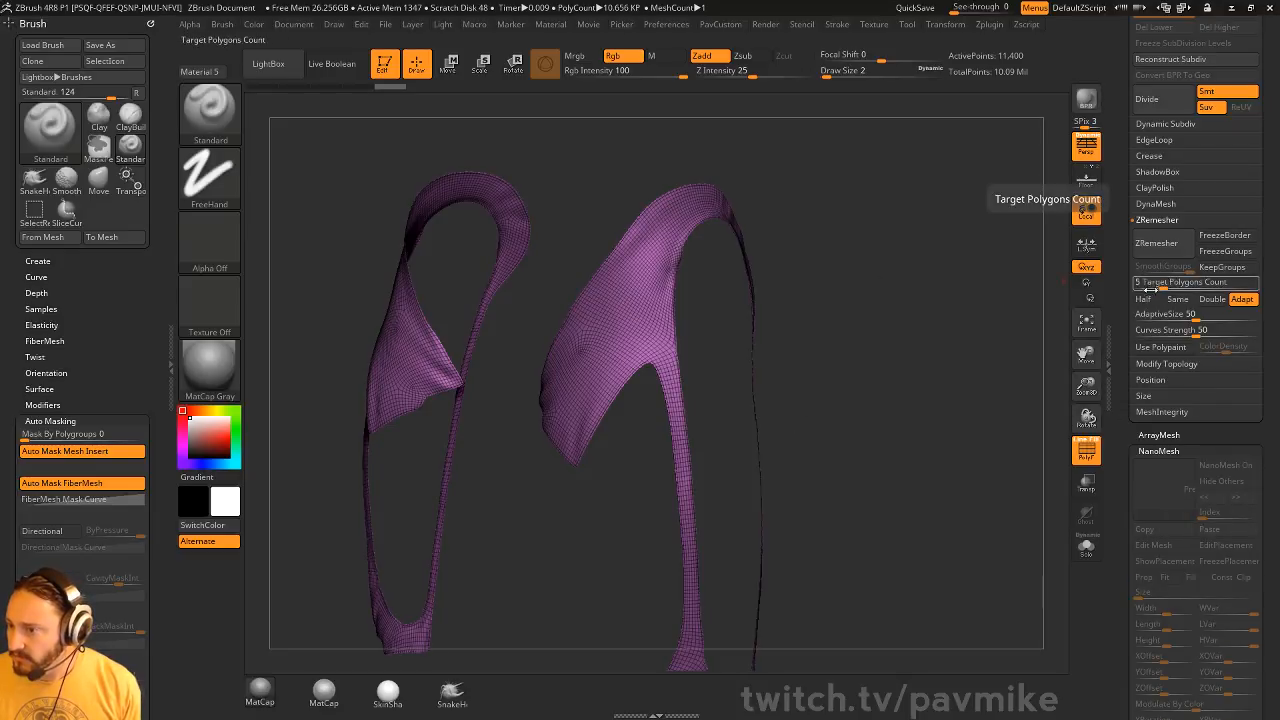
{"action": "left_click_drag", "start_coordinate": [1154, 315], "coordinate": [1126, 316]}
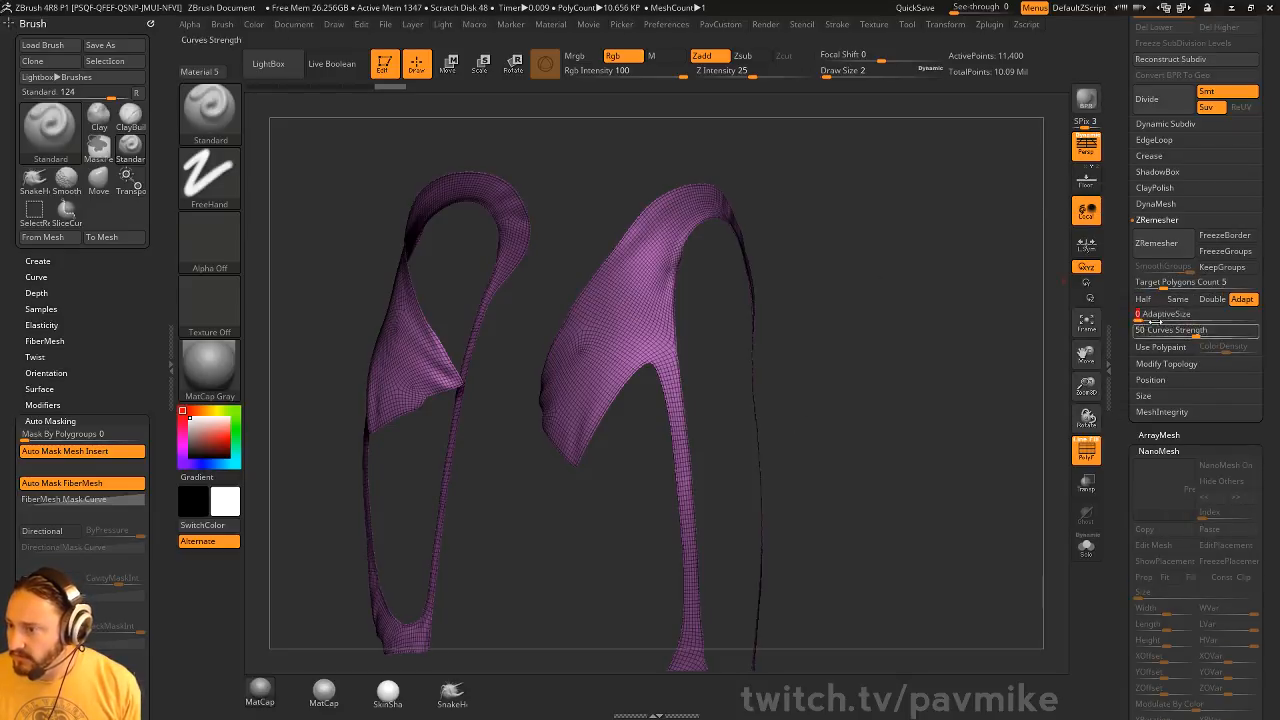
{"action": "left_click", "coordinate": [1157, 245]}
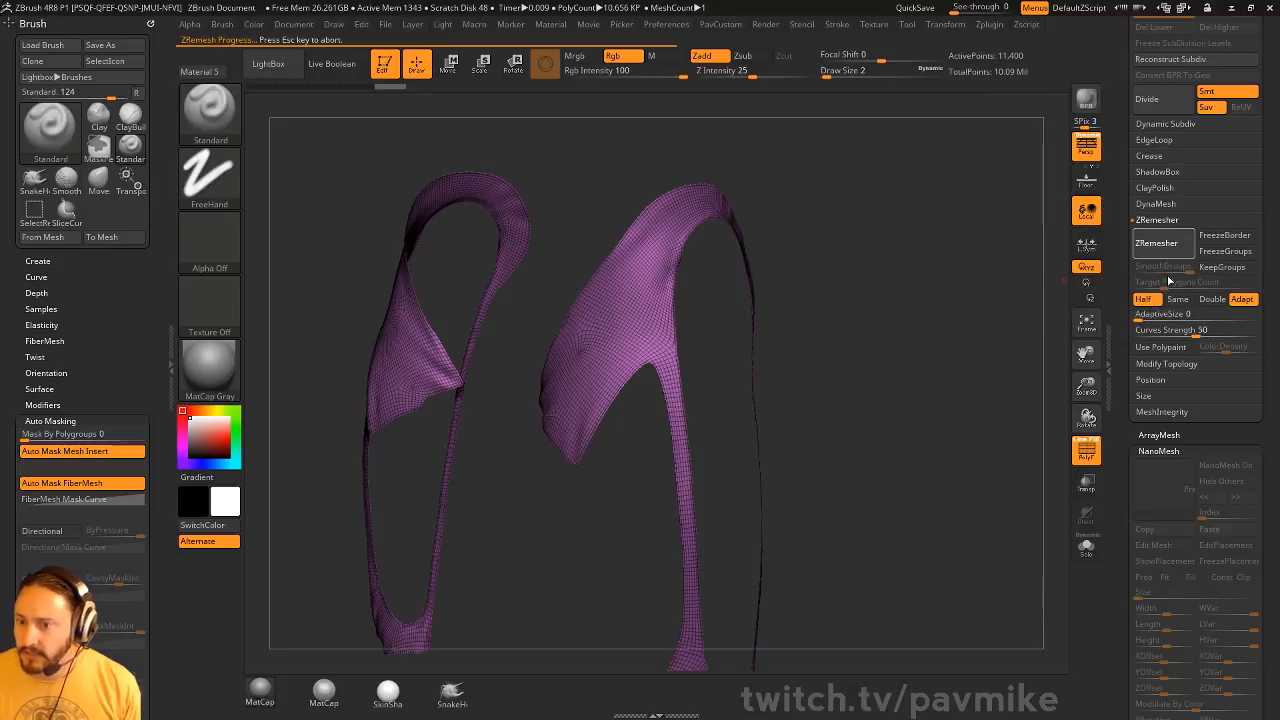
{"action": "left_click_drag", "start_coordinate": [971, 309], "coordinate": [1018, 313]}
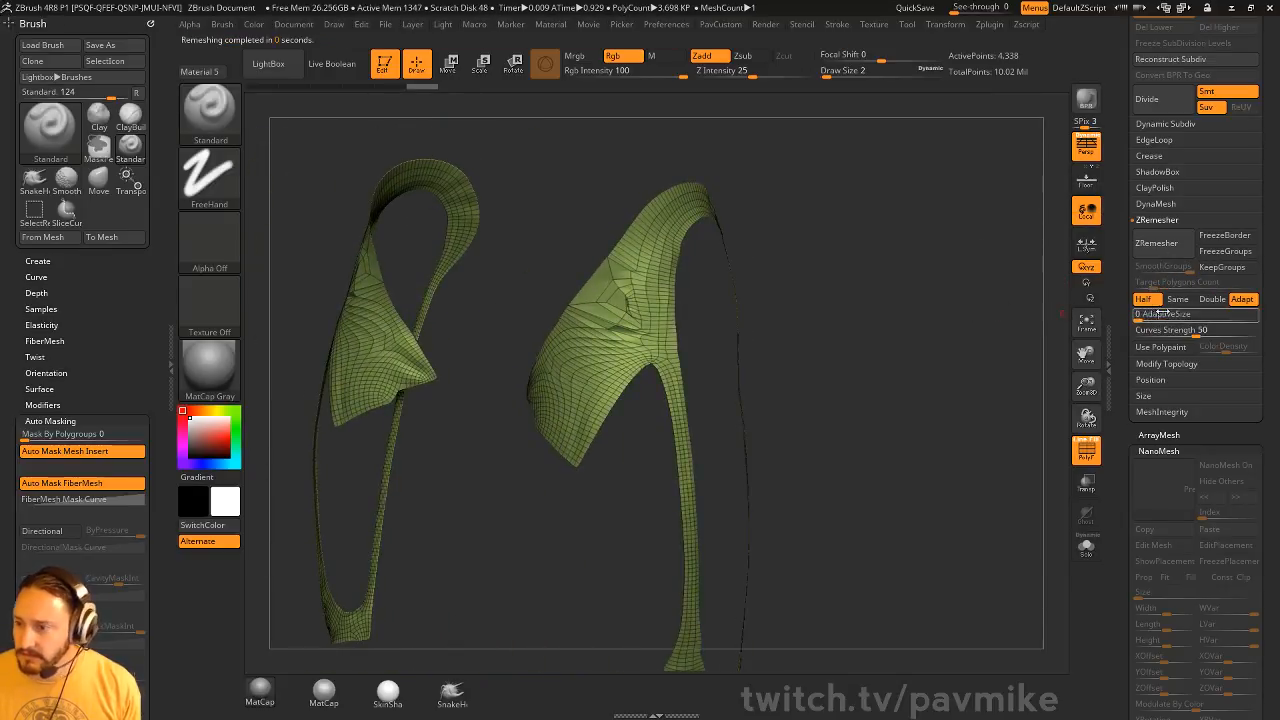
{"action": "left_click", "coordinate": [1177, 253]}
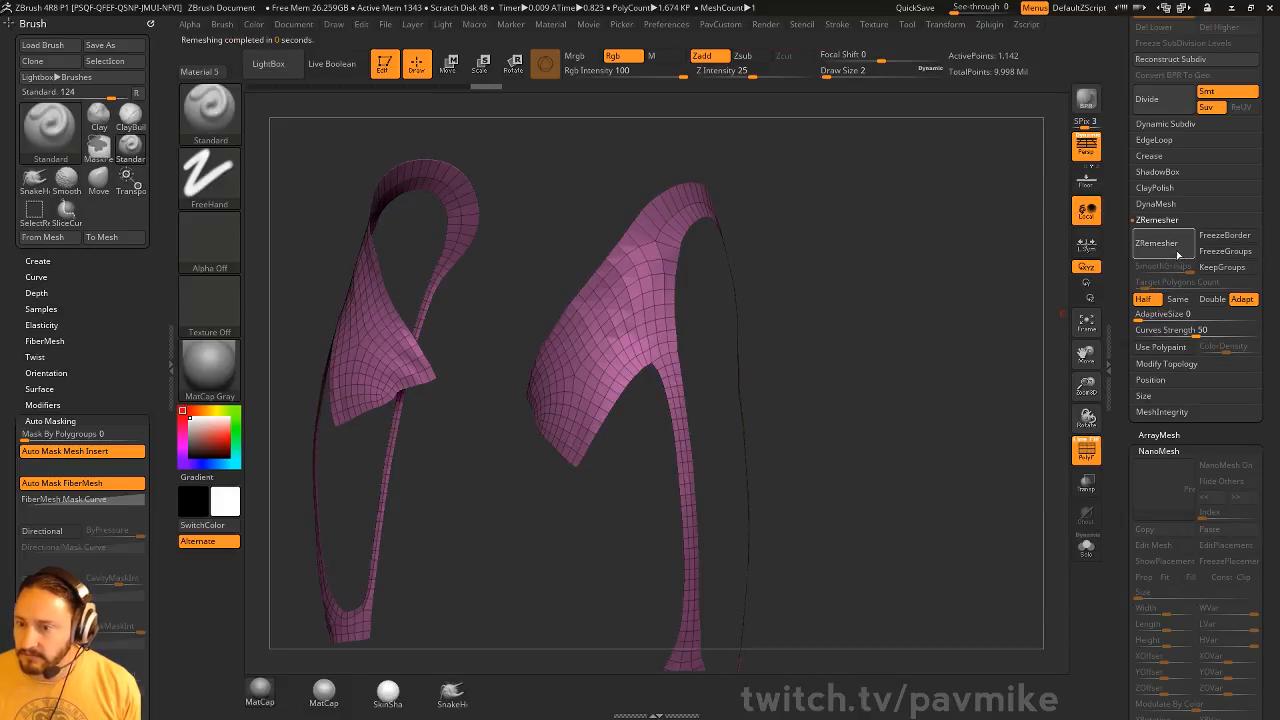
Try one further Half-count ZRemesher pass on the straps, inspect the mesh from several angles, and undo the pass
{"action": "left_click", "coordinate": [1177, 253]}
{"action": "mouse_move", "coordinate": [1012, 268]}
{"action": "left_mouse_down"}
{"action": "mouse_move", "coordinate": [1004, 305]}
{"action": "mouse_move", "coordinate": [1012, 291]}
{"action": "left_mouse_up"}
{"action": "left_click_drag", "start_coordinate": [837, 212], "coordinate": [703, 231]}
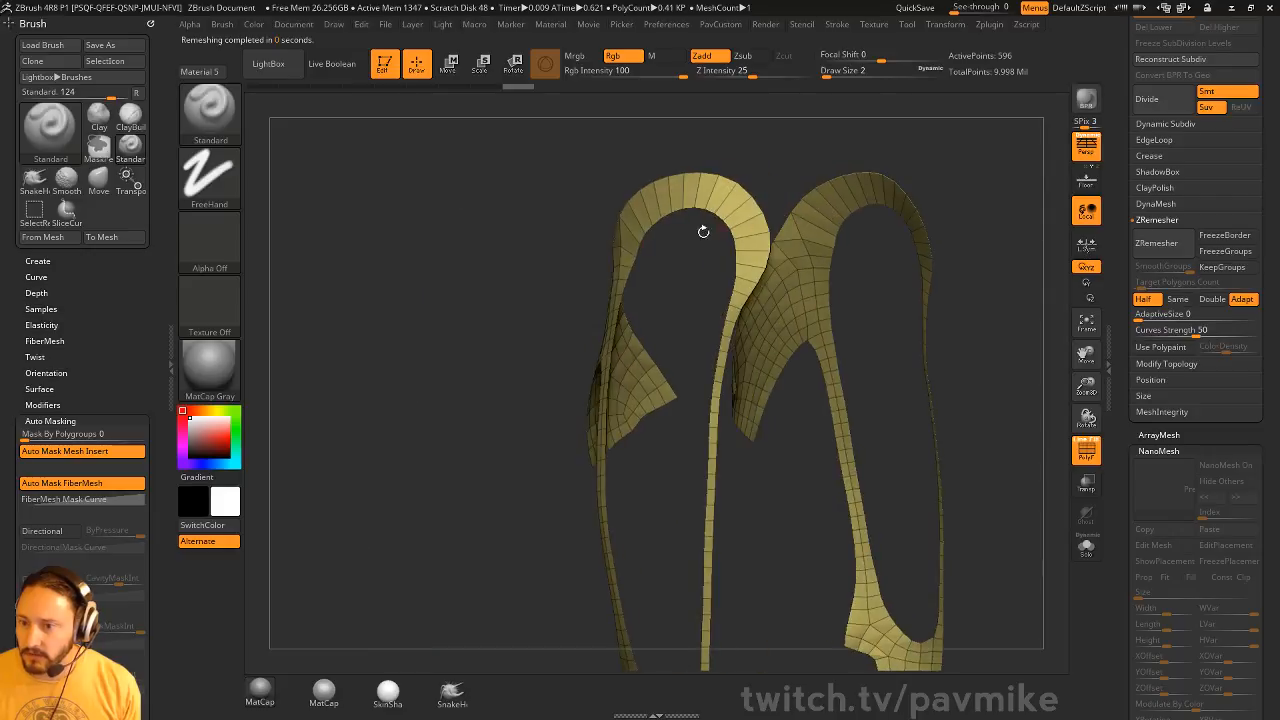
{"action": "left_click_drag", "start_coordinate": [1092, 278], "coordinate": [683, 198]}
{"action": "left_click_drag", "start_coordinate": [806, 254], "coordinate": [592, 214]}
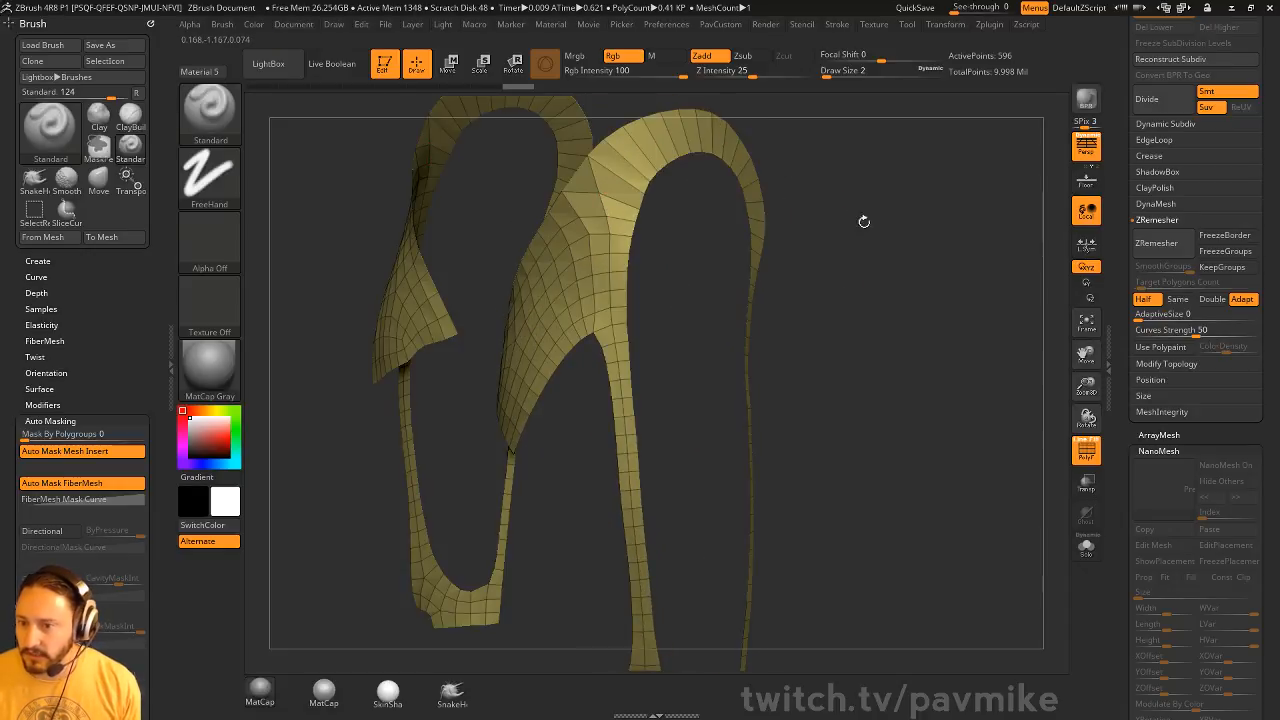
{"action": "key", "text": "ctrl+z"}
Check the remeshed straps from several angles and switch back to the head band subtool
{"action": "left_click_drag", "start_coordinate": [864, 222], "coordinate": [762, 318]}
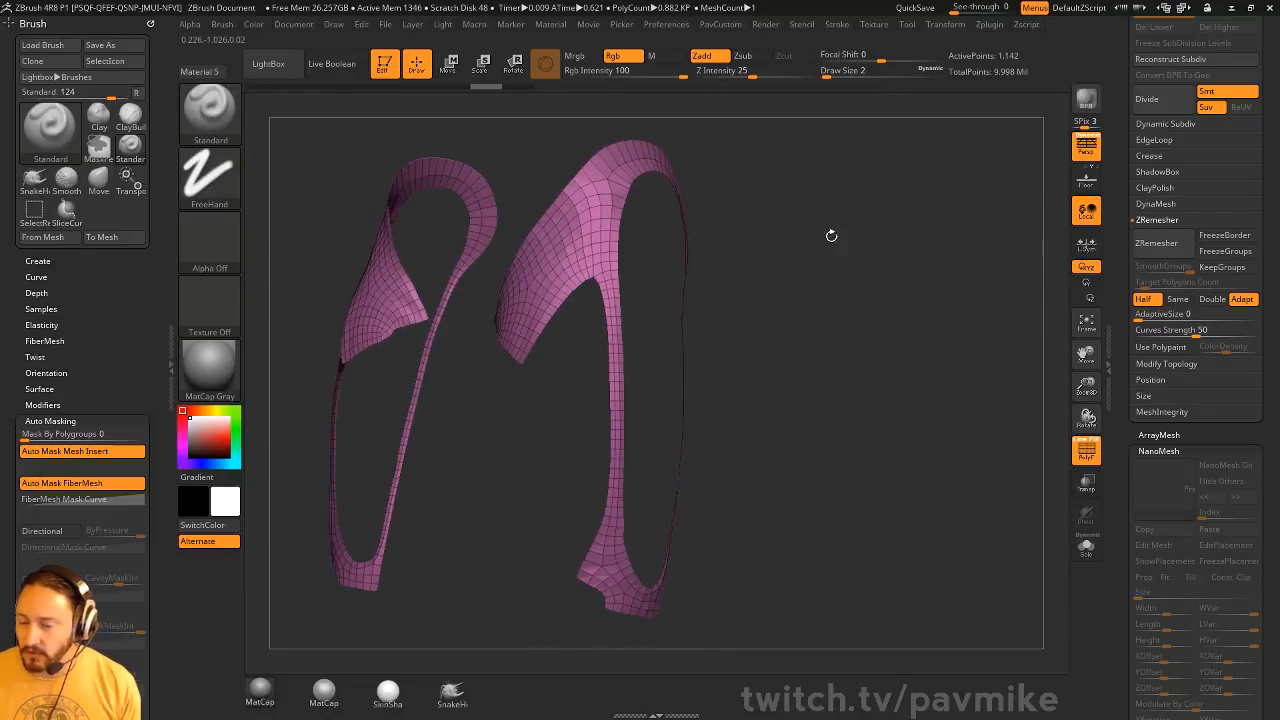
{"action": "left_click_drag", "start_coordinate": [831, 235], "coordinate": [592, 311]}
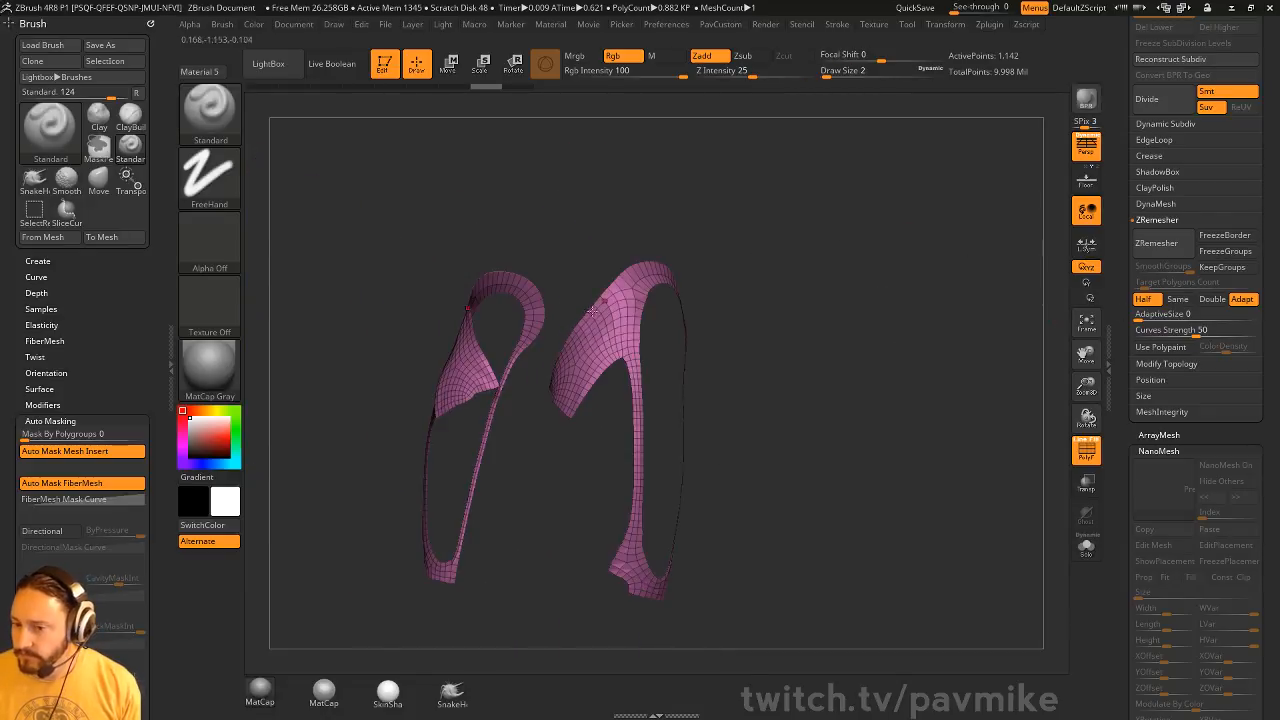
{"action": "left_click_drag", "start_coordinate": [1125, 282], "coordinate": [1122, 540]}
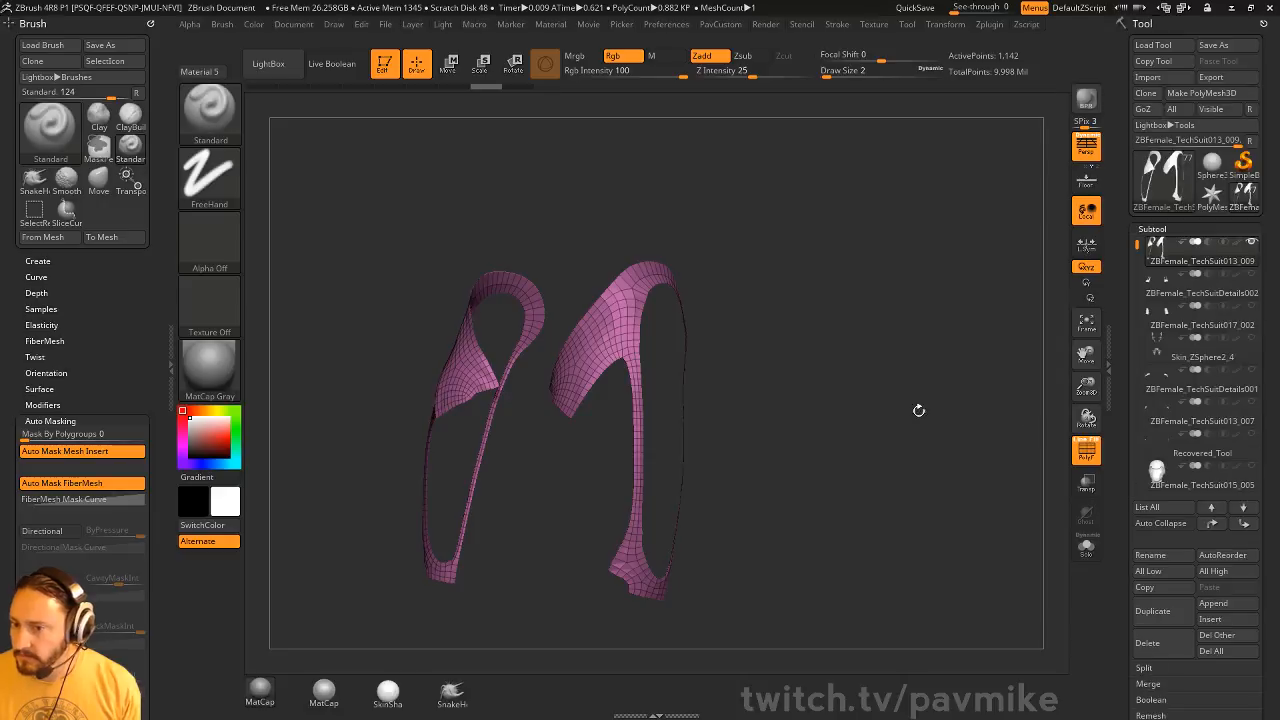
{"action": "left_click_drag", "start_coordinate": [917, 409], "coordinate": [915, 328], "text": "alt"}
{"action": "left_click_drag", "start_coordinate": [872, 283], "coordinate": [820, 397], "text": "alt"}
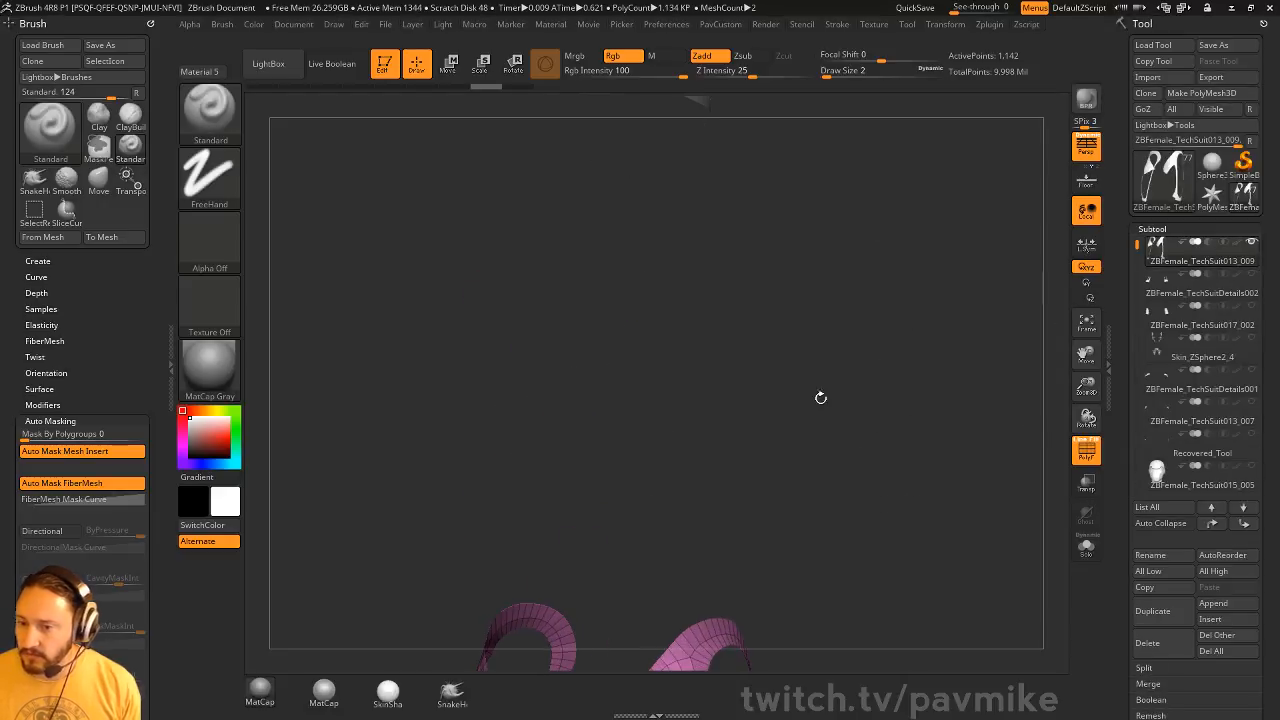
{"action": "left_click_drag", "start_coordinate": [727, 160], "coordinate": [697, 440], "text": "alt"}
{"action": "left_click", "coordinate": [667, 398], "text": "alt"}
{"action": "mouse_move", "coordinate": [886, 383]}
{"action": "left_mouse_down"}
{"action": "mouse_move", "coordinate": [896, 401]}
{"action": "mouse_move", "coordinate": [895, 385]}
{"action": "left_mouse_up"}
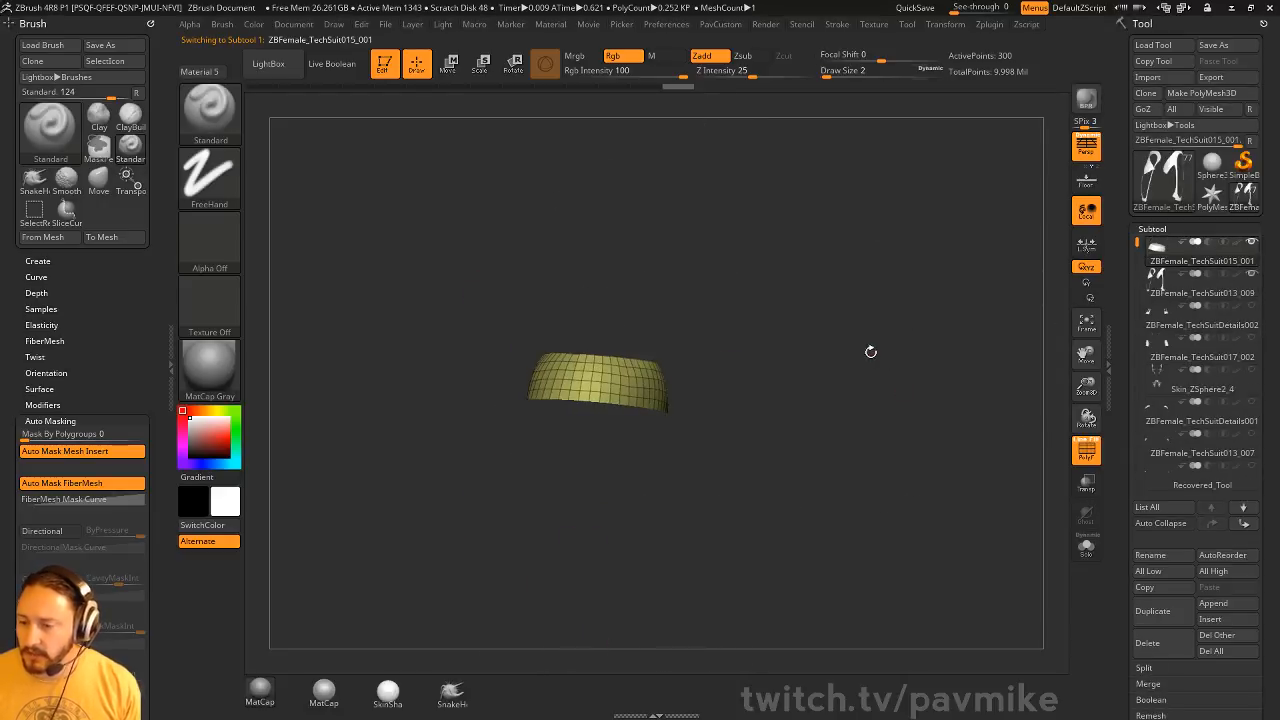
Leave Edit mode on the head band and clear the canvas for a new object
{"action": "key", "text": "s"}
{"action": "left_click", "coordinate": [871, 353]}
{"action": "left_click_drag", "start_coordinate": [570, 186], "coordinate": [579, 266], "text": "alt"}
{"action": "left_click", "coordinate": [384, 66]}
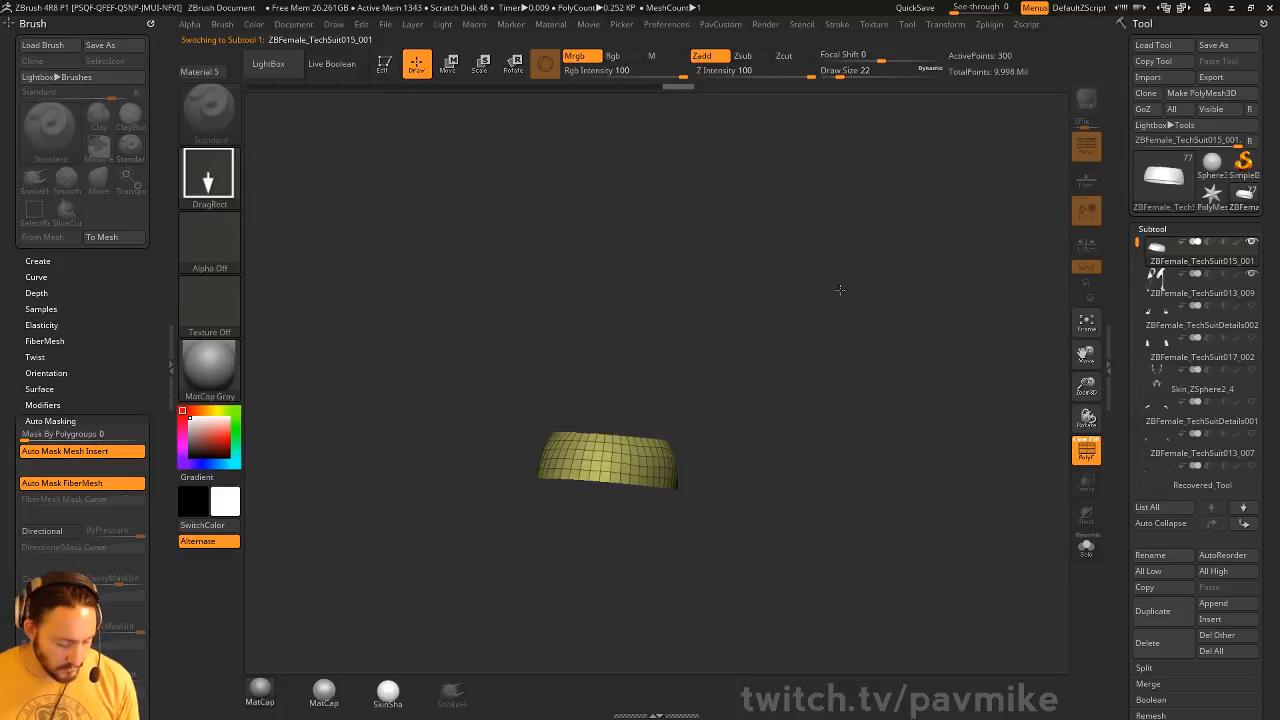
{"action": "key", "text": "ctrl+n"}
Choose the Plane3D primitive, draw it on the empty canvas, and enter Edit mode with the plane framed
{"action": "left_click", "coordinate": [1246, 166]}
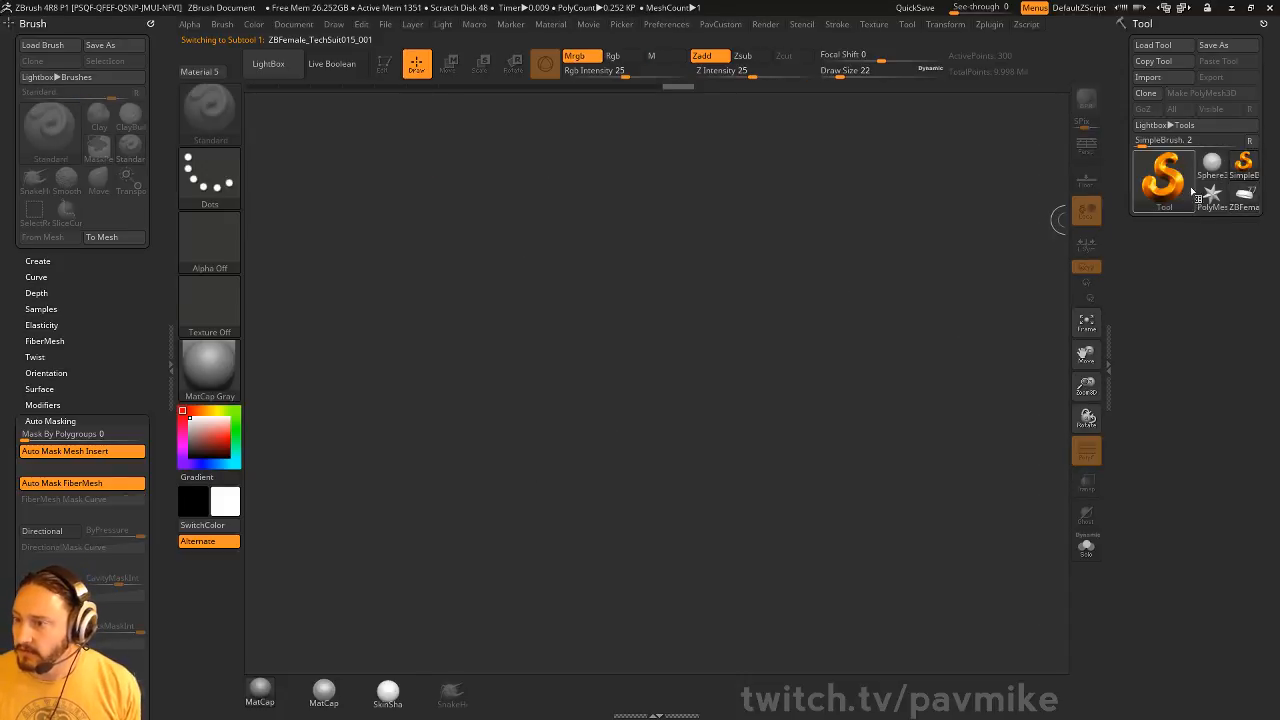
{"action": "left_click", "coordinate": [1190, 190]}
{"action": "left_click", "coordinate": [909, 259]}
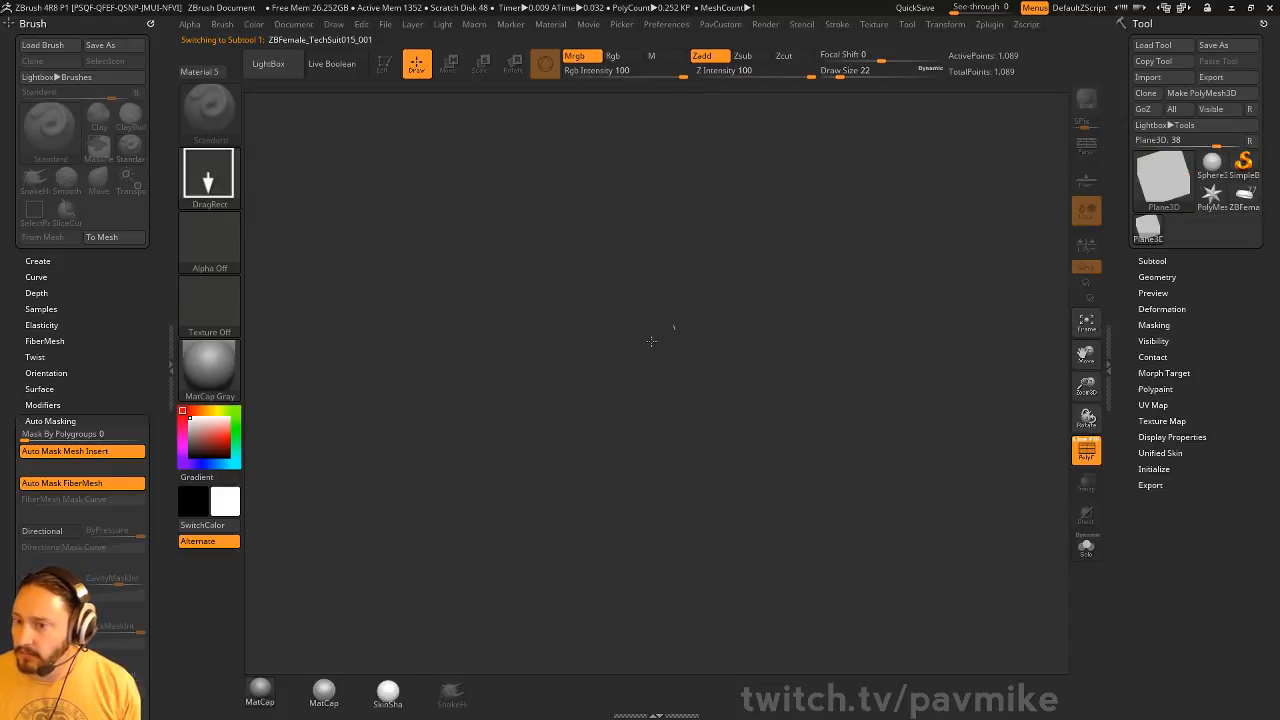
{"action": "left_click_drag", "start_coordinate": [607, 387], "coordinate": [480, 280]}
{"action": "left_click", "coordinate": [384, 68]}
{"action": "key", "text": "f"}
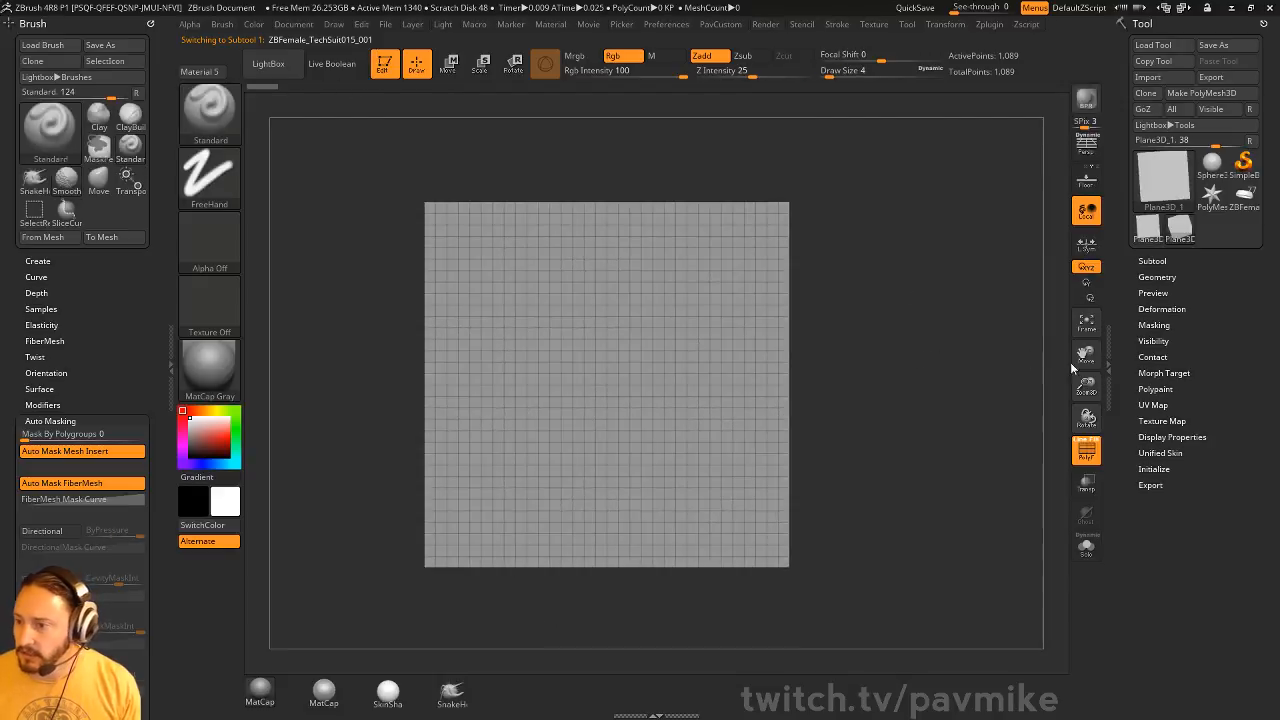
Convert the plane to a PolyMesh3D and reconstruct its lower subdivision levels down to an 8 by 8 grid
{"action": "left_click", "coordinate": [1201, 92]}
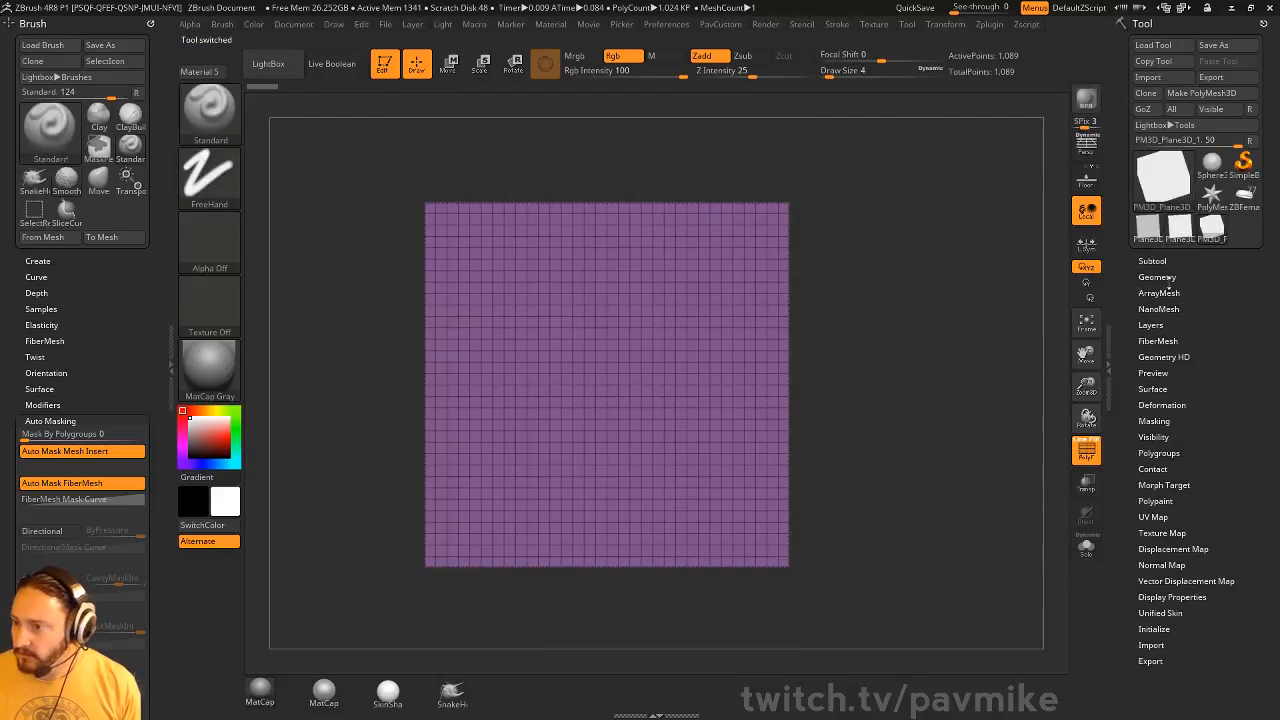
{"action": "left_click", "coordinate": [1157, 277]}
{"action": "left_click", "coordinate": [1175, 355]}
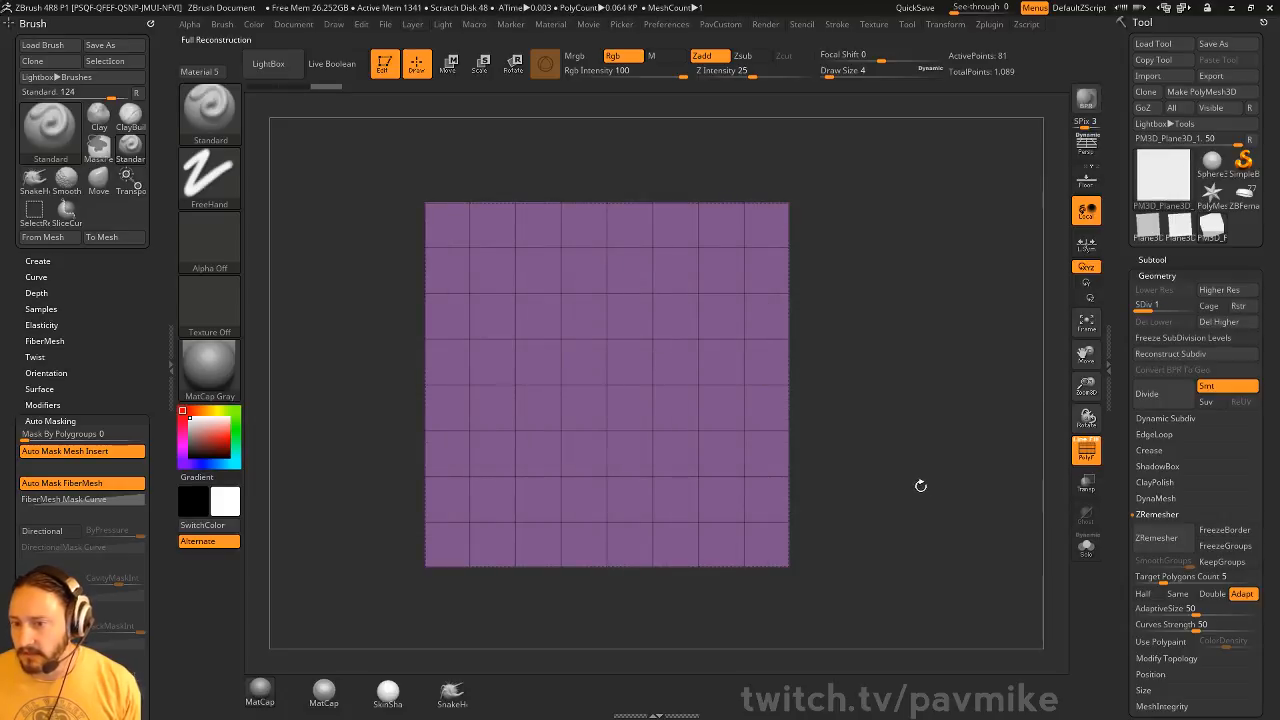
Hide the plane's interior polygons and delete them, leaving a square frame one polygon wide
{"action": "mouse_move", "coordinate": [494, 273]}
{"action": "left_mouse_down", "text": "ctrl+shift"}
{"action": "mouse_move", "coordinate": [560, 331]}
{"action": "mouse_move", "coordinate": [575, 381]}
{"action": "mouse_move", "coordinate": [654, 431]}
{"action": "mouse_move", "coordinate": [722, 506]}
{"action": "left_mouse_up", "text": "ctrl+shift"}
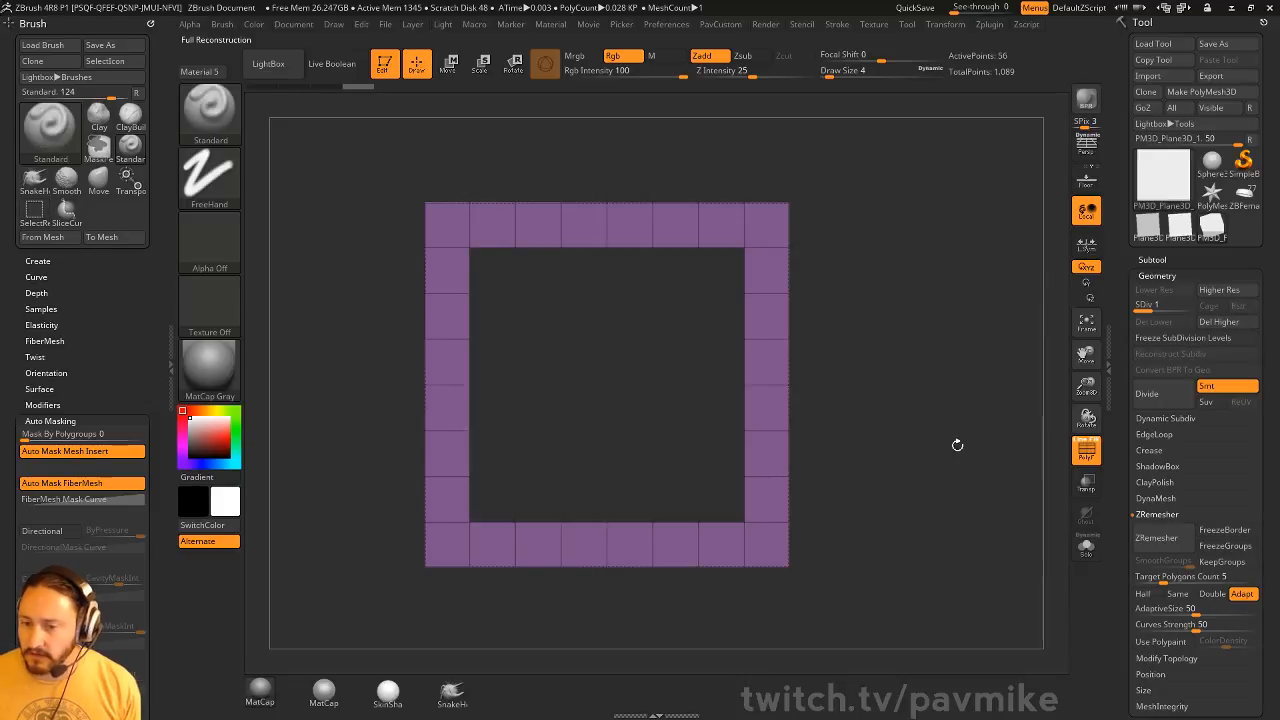
{"action": "key", "text": "space"}
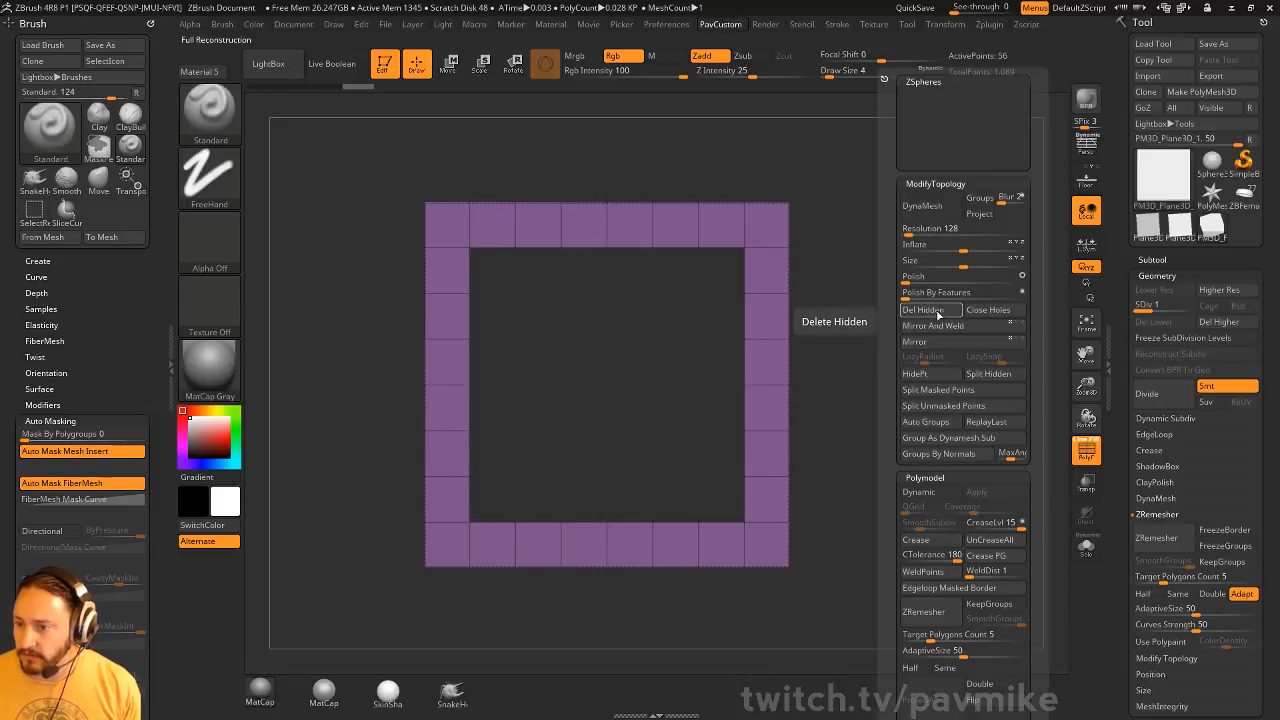
{"action": "left_click", "coordinate": [930, 312]}
Switch to the ZModeler brush and delete the frame's higher subdivision levels to allow edge editing
{"action": "key", "text": "b"}
{"action": "key", "text": "z"}
{"action": "key", "text": "m"}
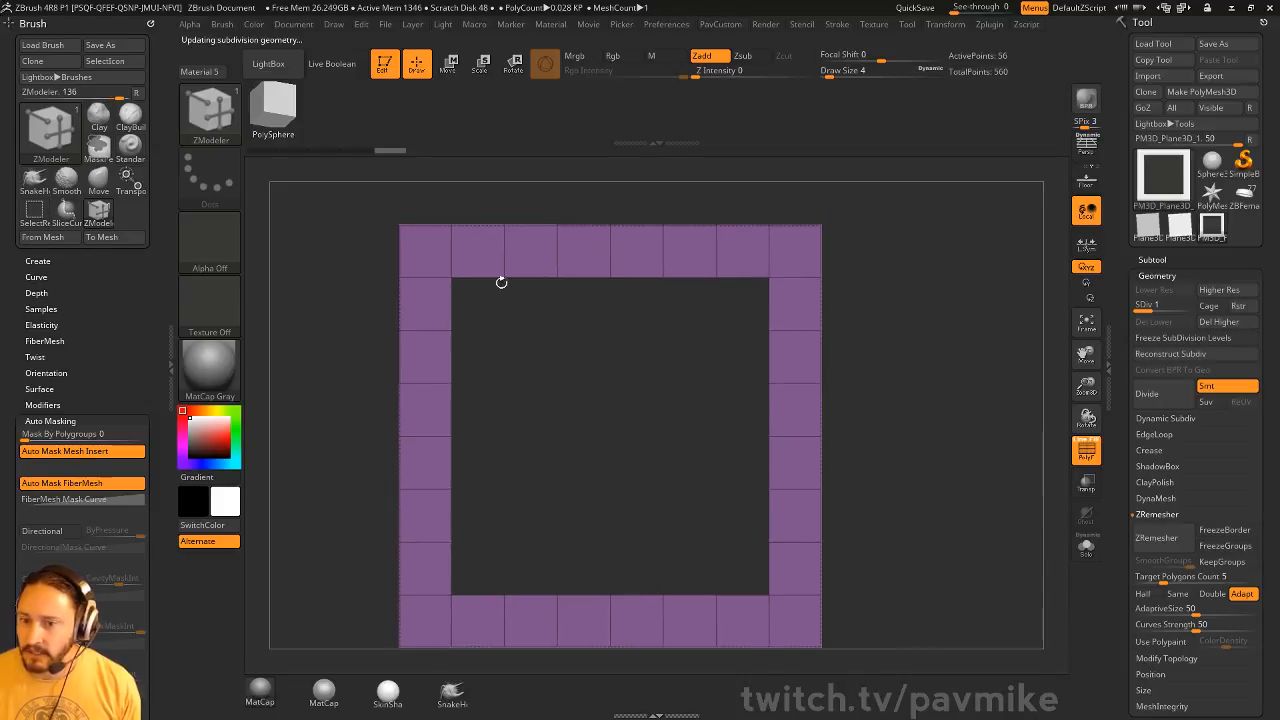
{"action": "key", "text": "f"}
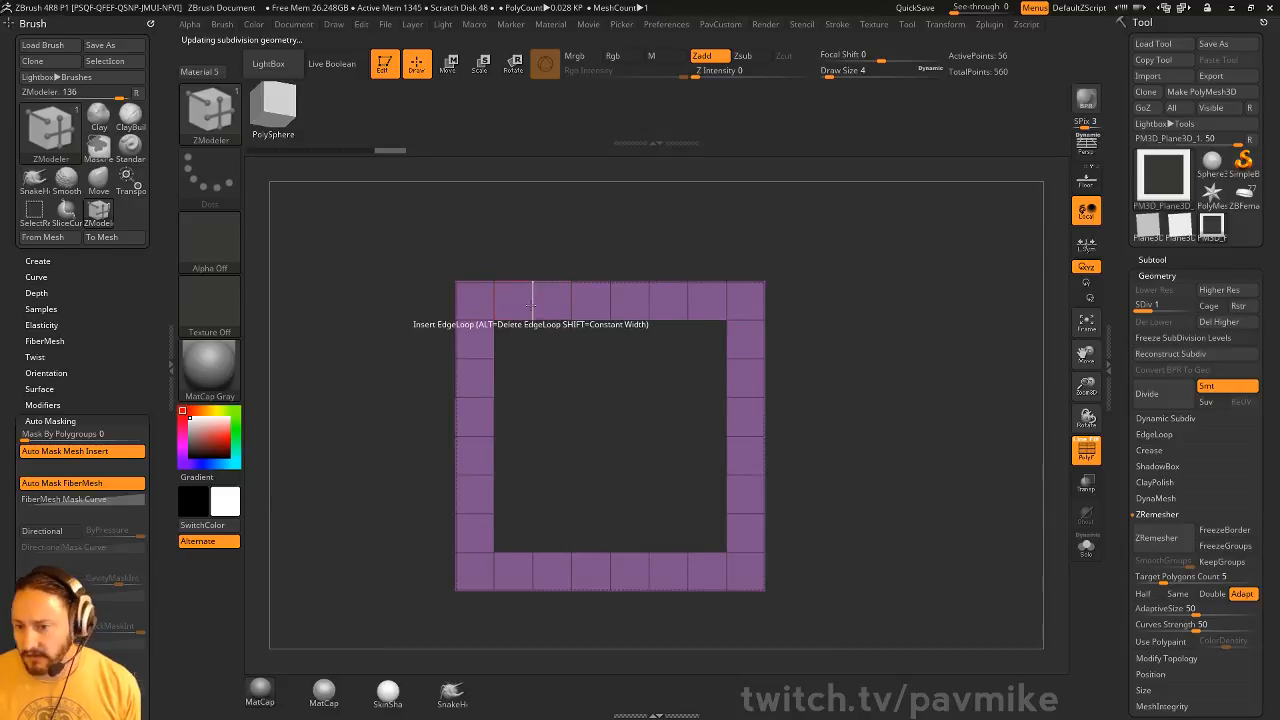
{"action": "key", "text": "space"}
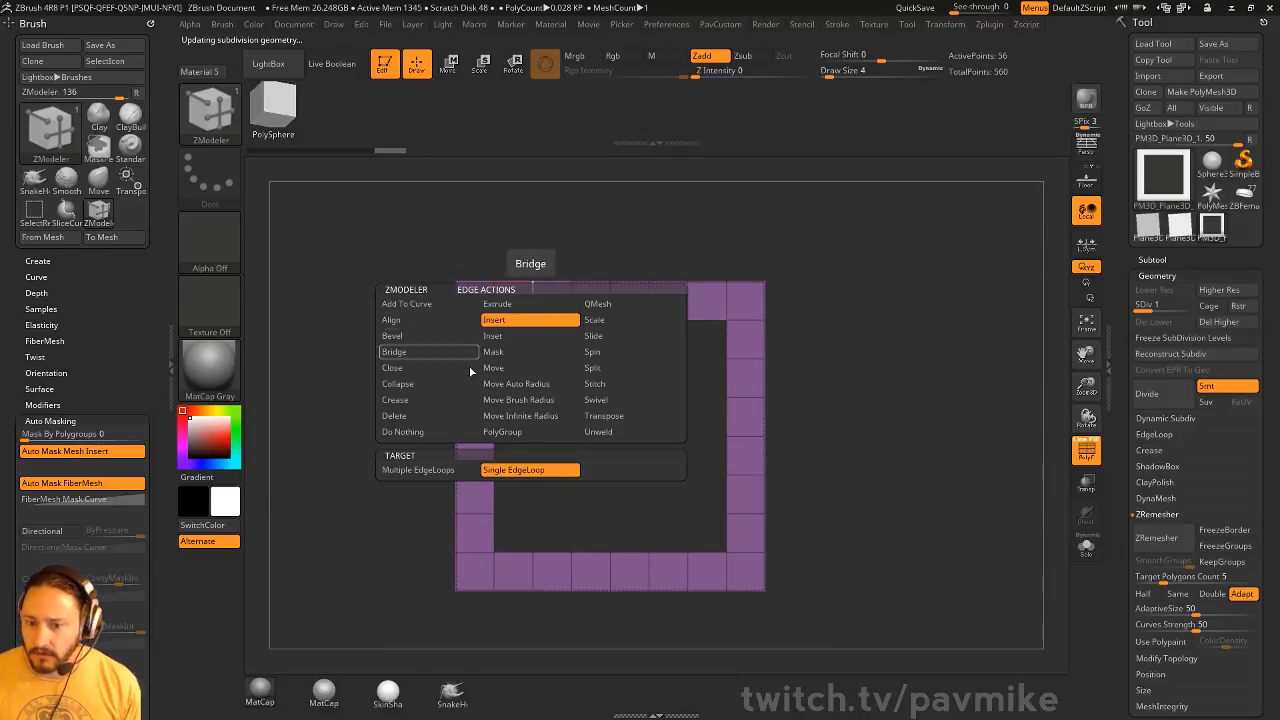
{"action": "left_click", "coordinate": [583, 306]}
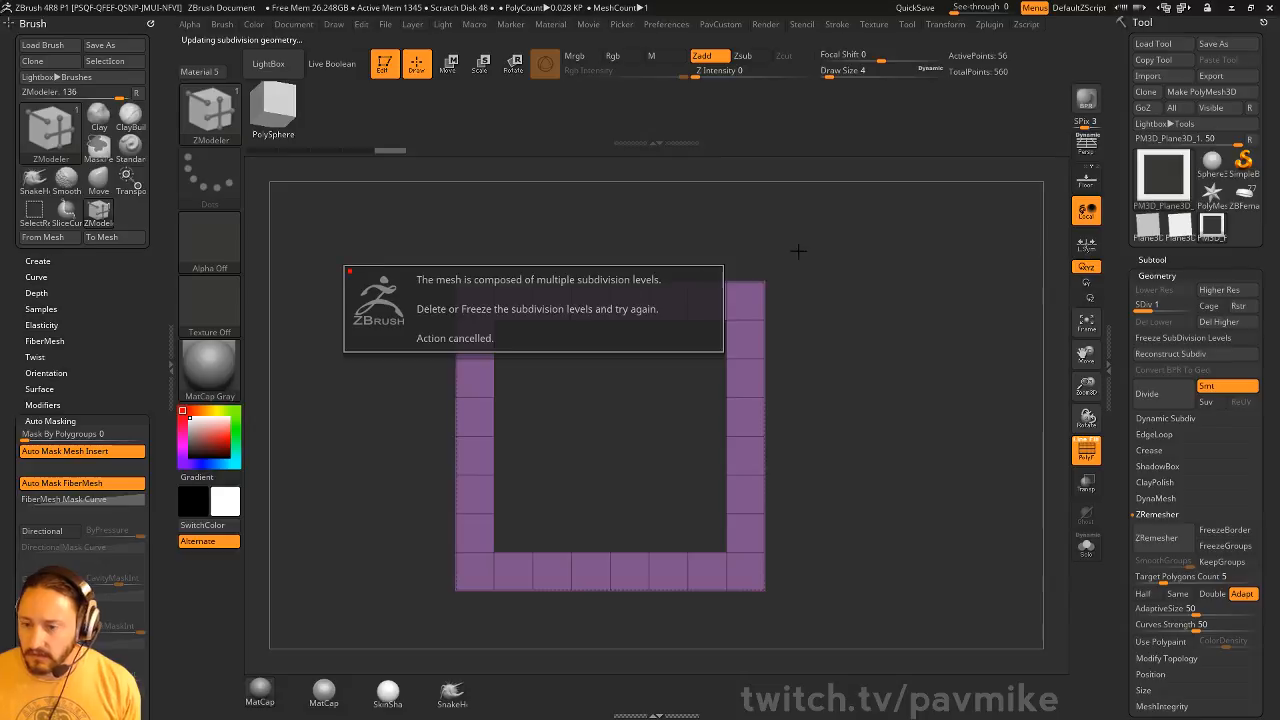
{"action": "left_click", "coordinate": [1222, 325]}
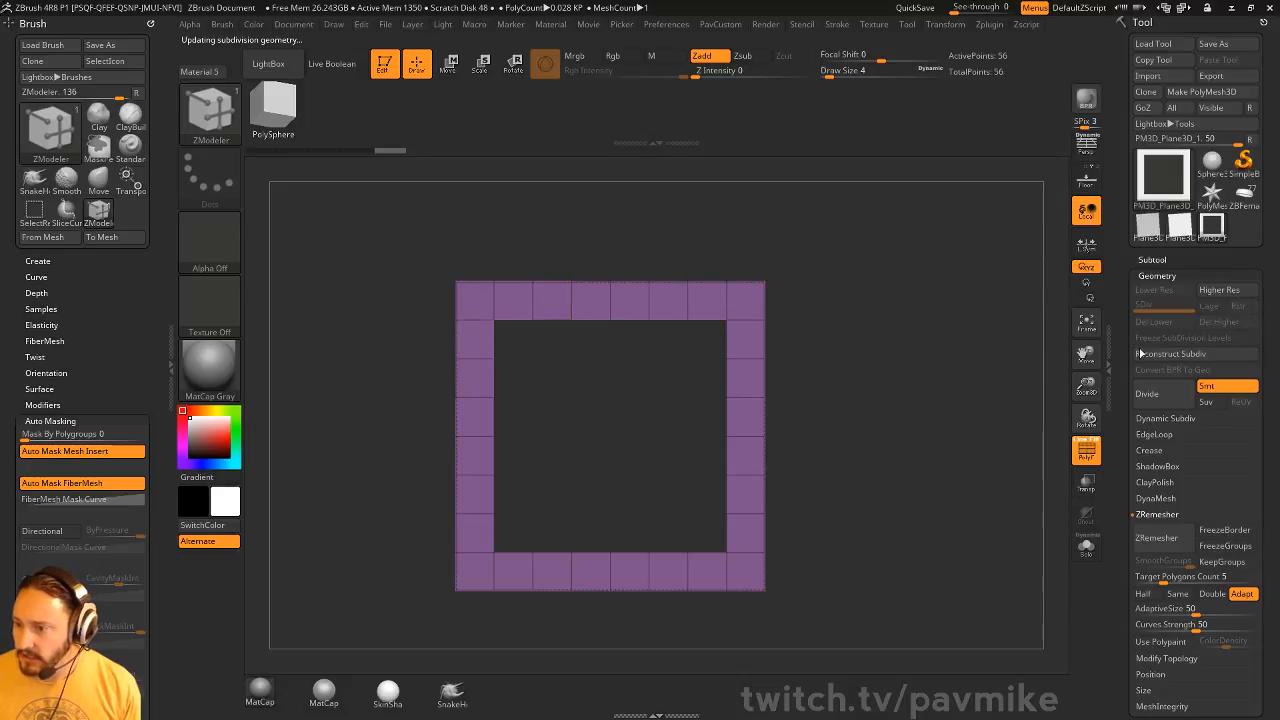
Delete the intermediate edge loops on all four sides of the frame, keeping only the corner divisions
{"action": "left_click", "coordinate": [571, 303], "text": "alt"}
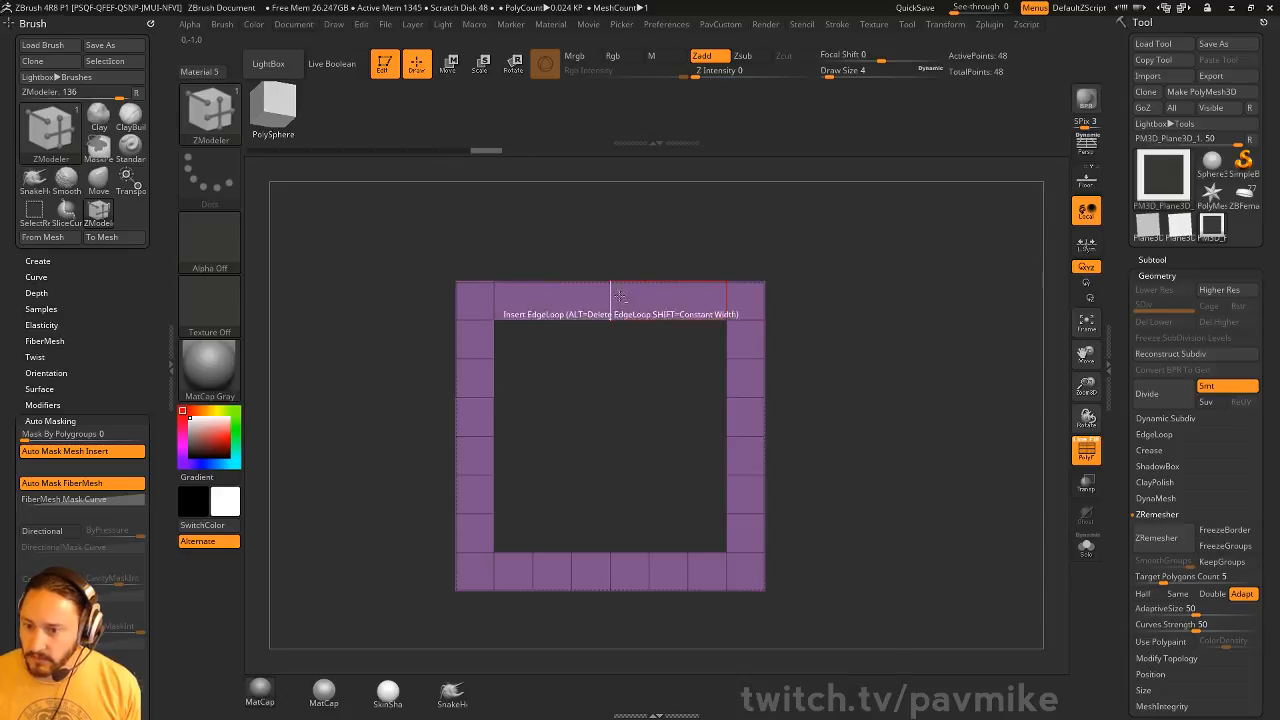
{"action": "left_click", "coordinate": [610, 300], "text": "alt"}
{"action": "left_click", "coordinate": [752, 360], "text": "alt"}
{"action": "left_click", "coordinate": [745, 398], "text": "alt"}
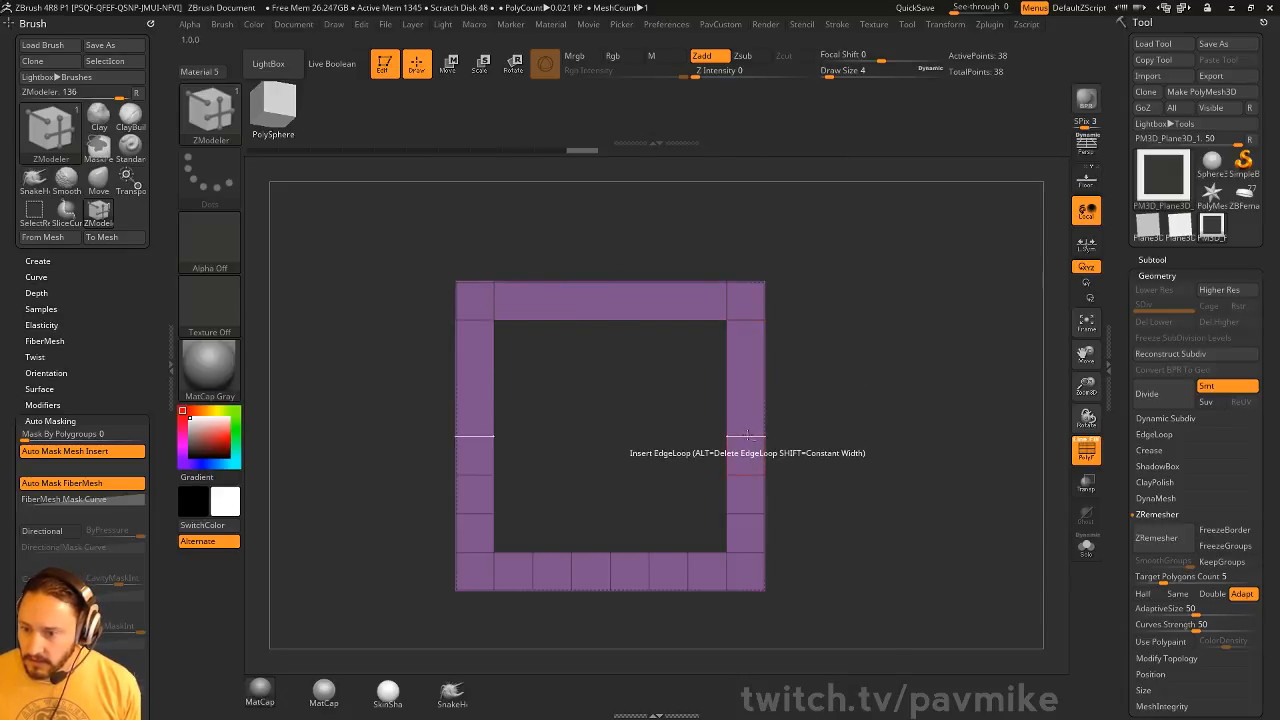
{"action": "left_click", "coordinate": [745, 436], "text": "alt"}
{"action": "left_click", "coordinate": [745, 474], "text": "alt"}
{"action": "left_click", "coordinate": [745, 513], "text": "alt"}
{"action": "left_click", "coordinate": [688, 573], "text": "alt"}
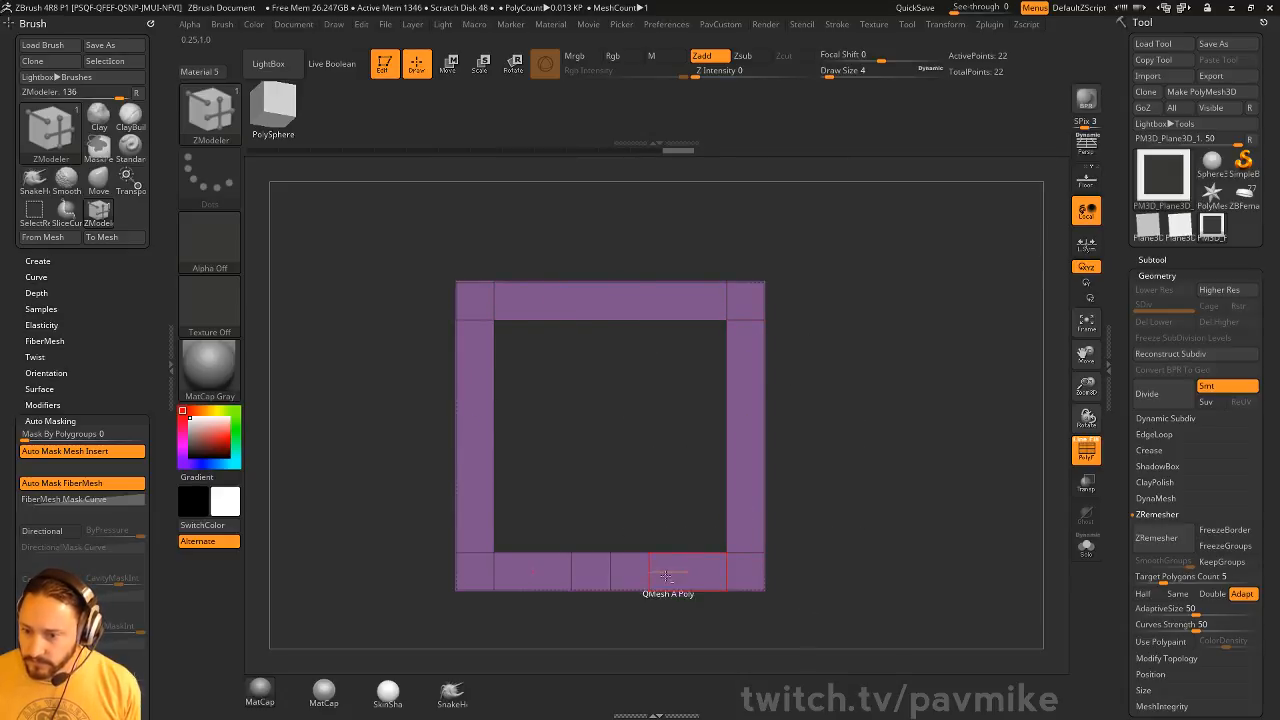
{"action": "left_click", "coordinate": [650, 573], "text": "alt"}
{"action": "left_click", "coordinate": [611, 573], "text": "alt"}
Set the ZModeler point action to Delete and remove the frame's four outer corner points to chamfer the corners
{"action": "left_click_drag", "start_coordinate": [912, 361], "coordinate": [894, 375], "text": "alt"}
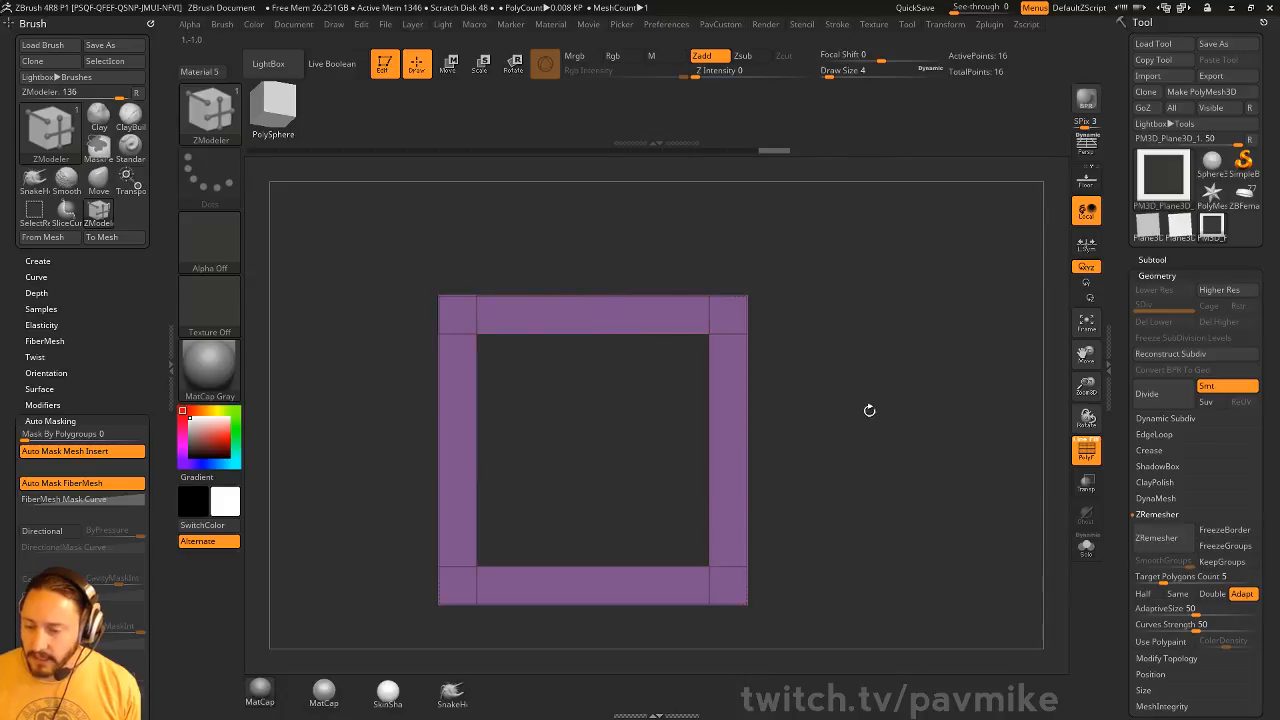
{"action": "key", "text": "space"}
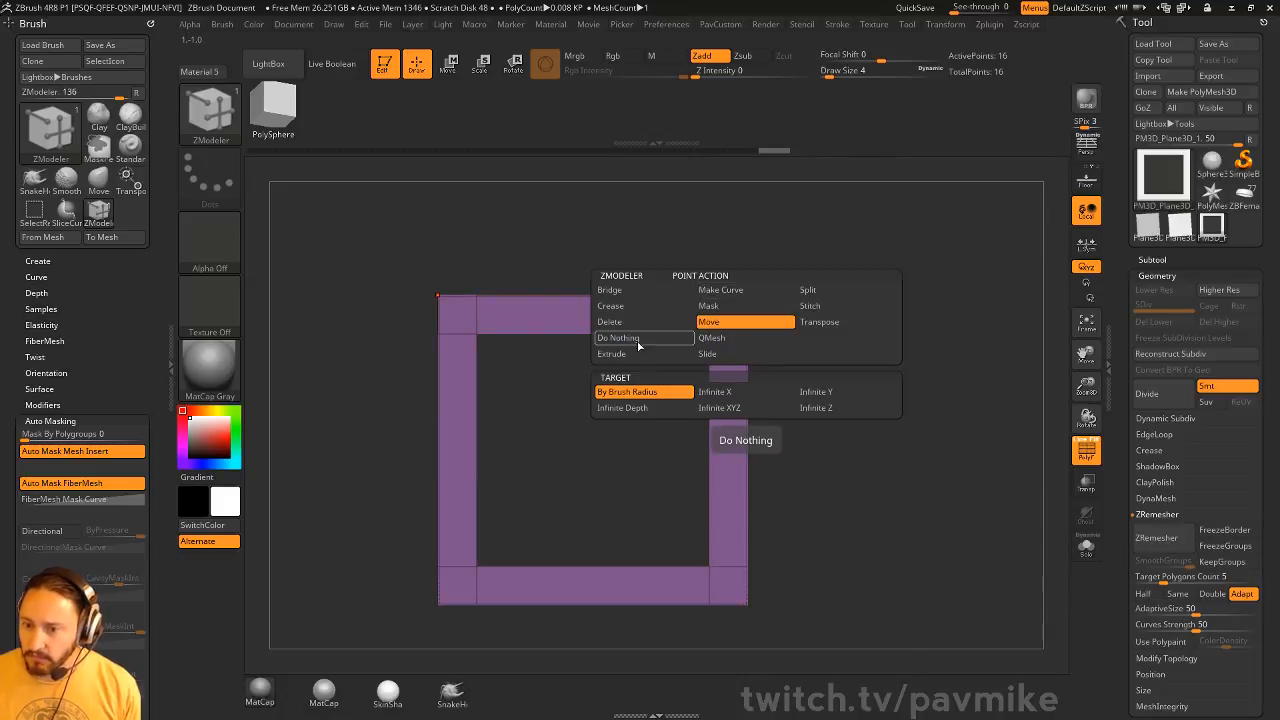
{"action": "left_click", "coordinate": [645, 321]}
{"action": "left_click", "coordinate": [748, 296]}
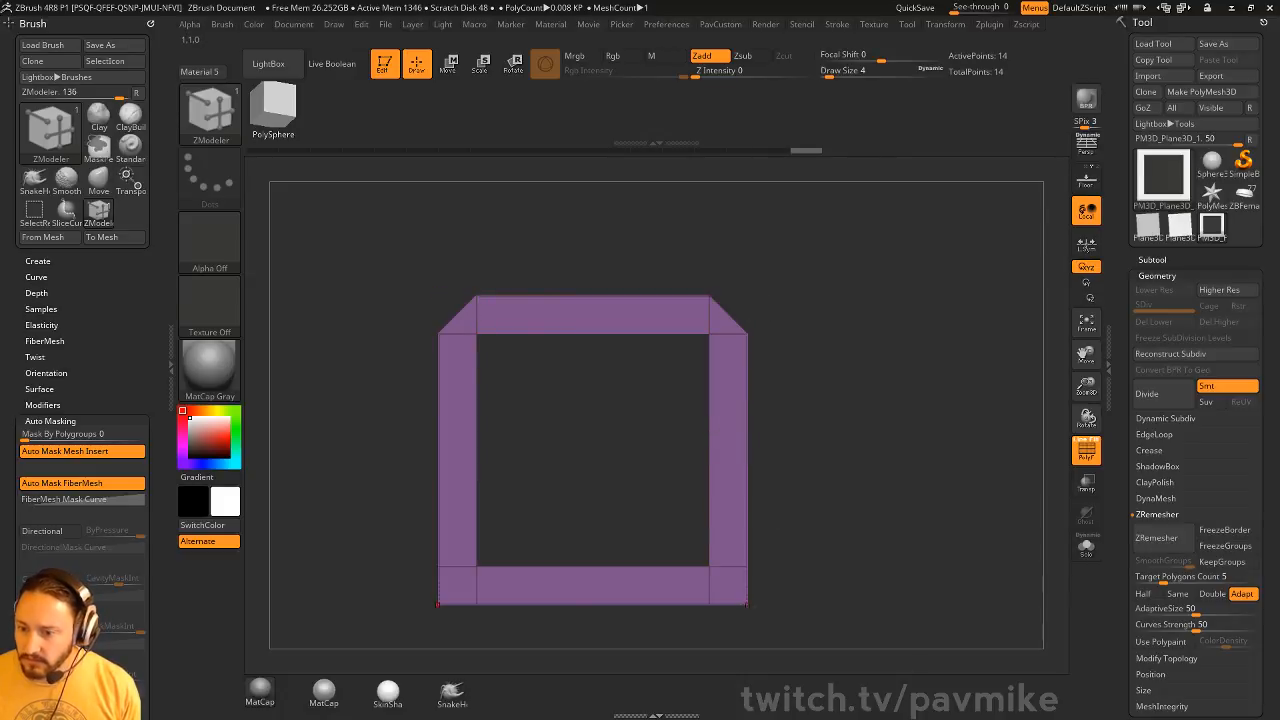
{"action": "left_click", "coordinate": [748, 604]}
Try duplicating the frame with the Move gizmo so the copies meet at the chamfered corners, then undo the copies
{"action": "key", "text": "w"}
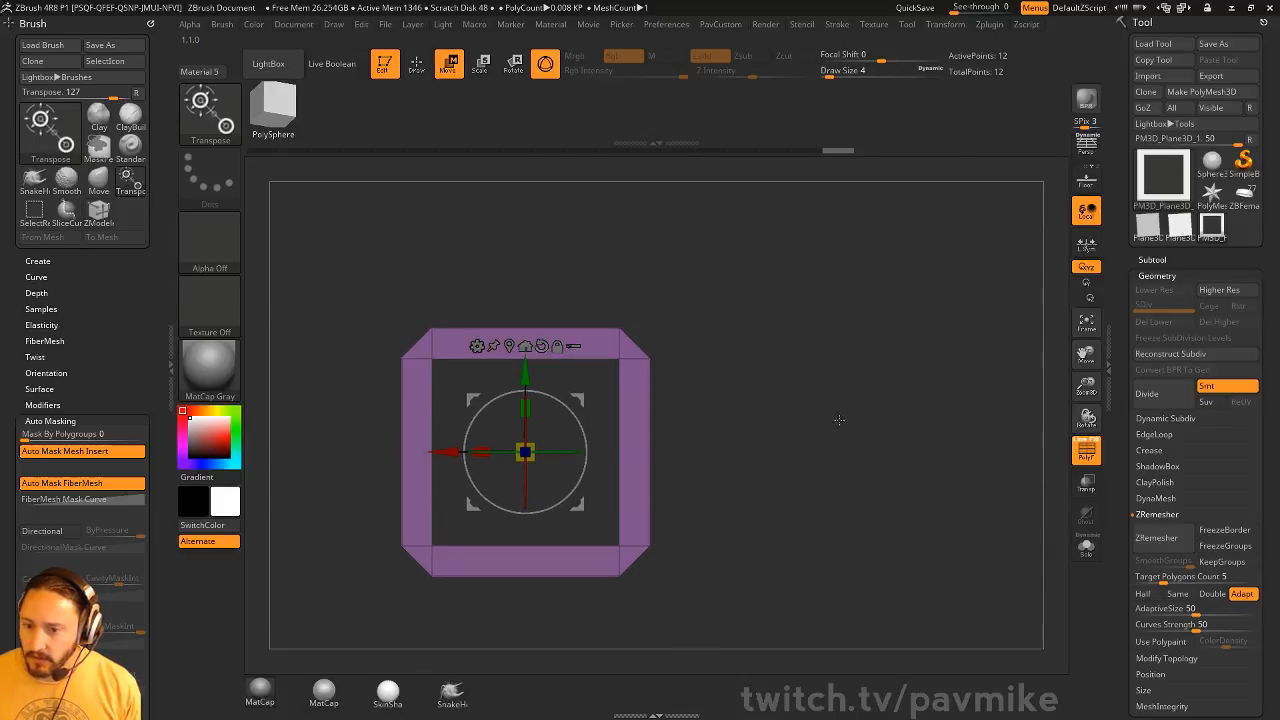
{"action": "mouse_move", "coordinate": [578, 398]}
{"action": "left_mouse_down", "text": "ctrl"}
{"action": "mouse_move", "coordinate": [796, 359]}
{"action": "mouse_move", "coordinate": [797, 178]}
{"action": "left_mouse_up", "text": "ctrl"}
{"action": "right_click_drag", "start_coordinate": [797, 178], "coordinate": [765, 209], "text": "ctrl"}
{"action": "right_click_drag", "start_coordinate": [765, 209], "coordinate": [768, 282], "text": "alt"}
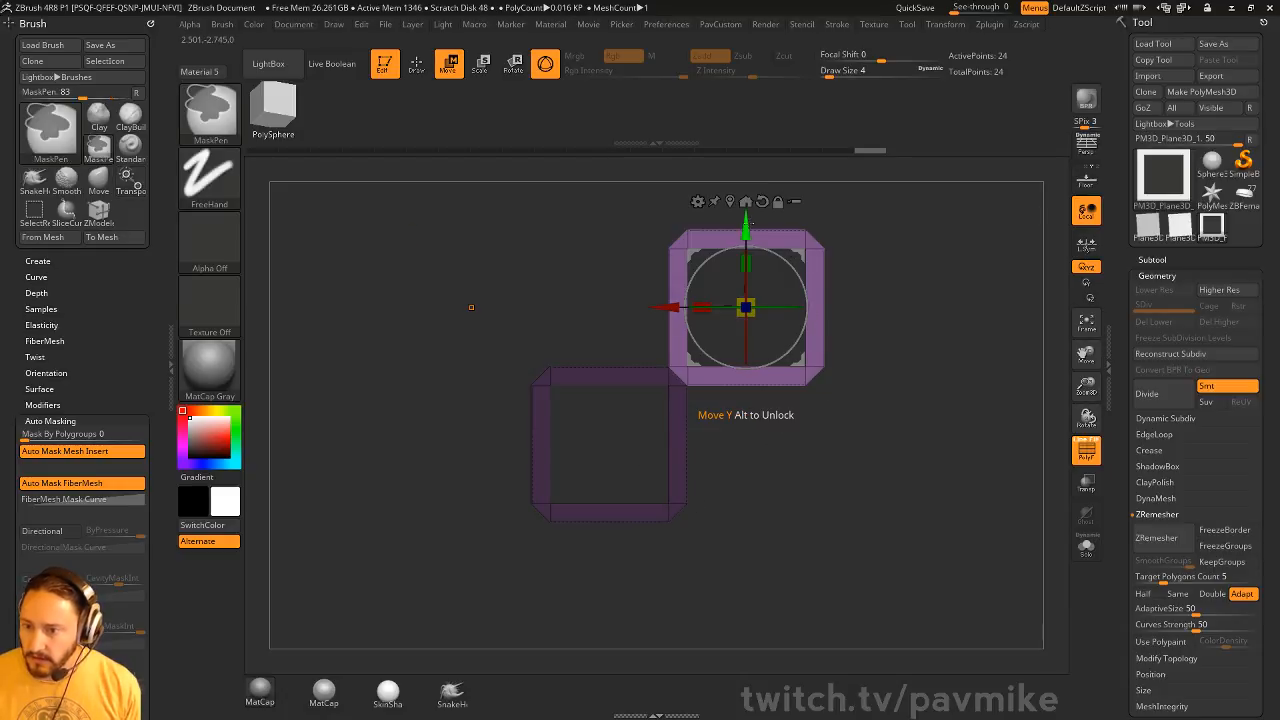
{"action": "left_click_drag", "start_coordinate": [753, 224], "coordinate": [753, 497], "text": "ctrl"}
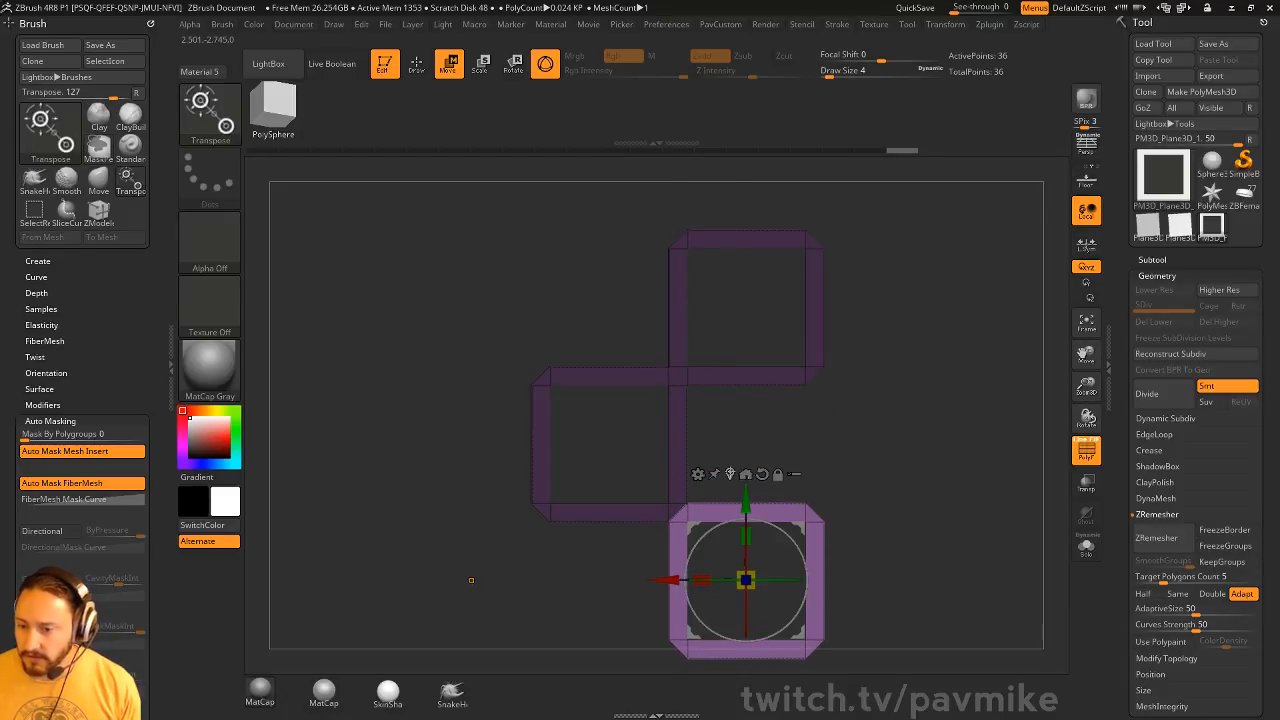
{"action": "key", "text": "ctrl+z"}
{"action": "key", "text": "ctrl+z"}
{"action": "key", "text": "f"}
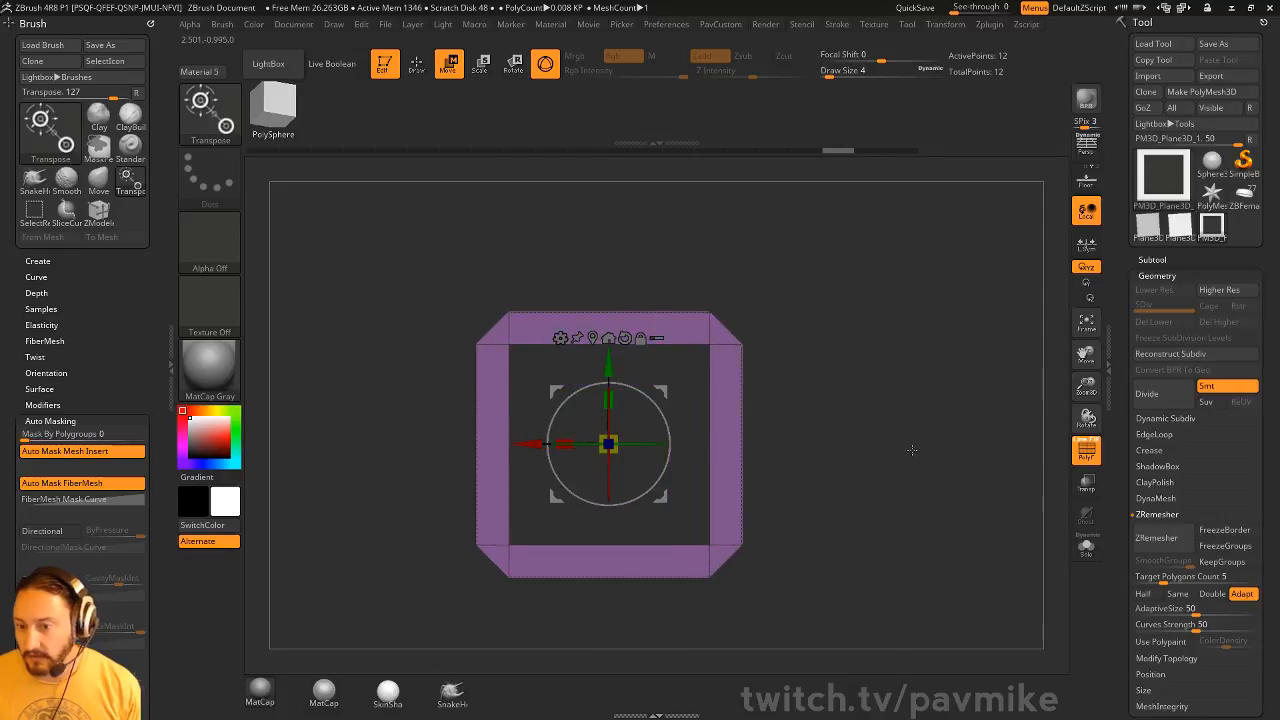
Rotate the frame by 45 using the Rotate deformation so it forms a diamond
{"action": "scroll", "coordinate": [1120, 520], "scroll_direction": "down", "scroll_amount": 10}
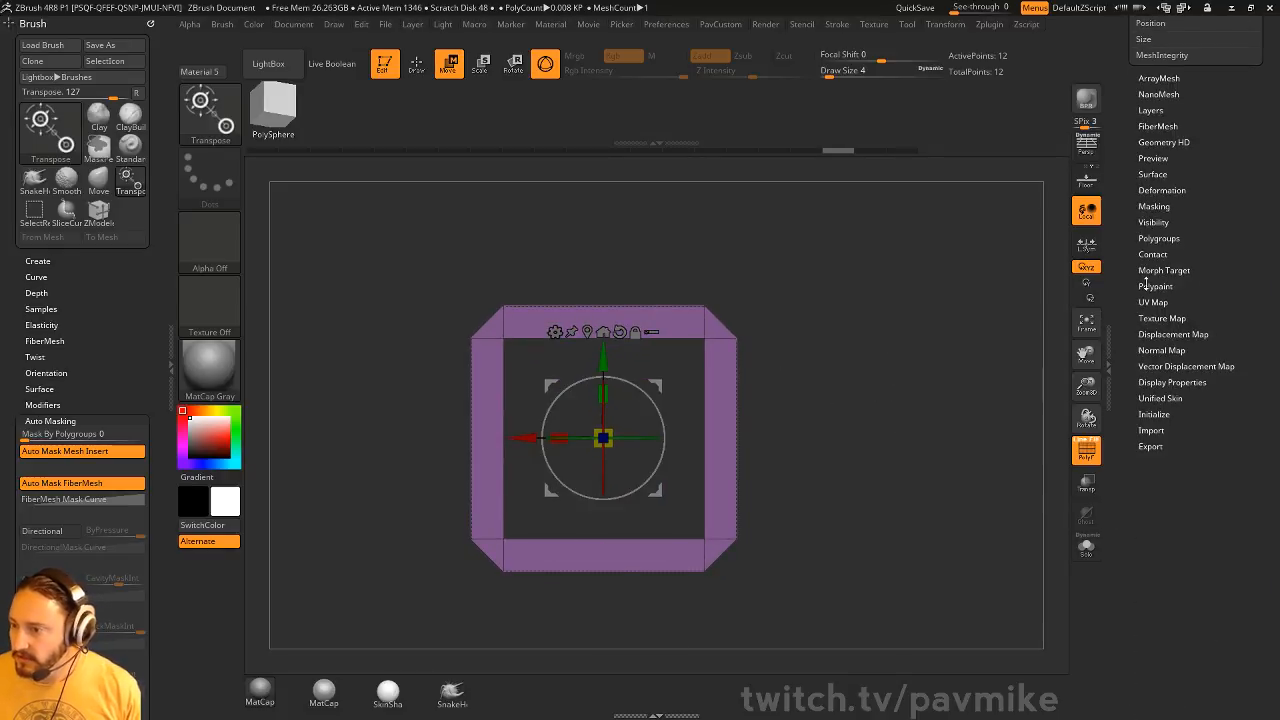
{"action": "left_click", "coordinate": [1160, 190]}
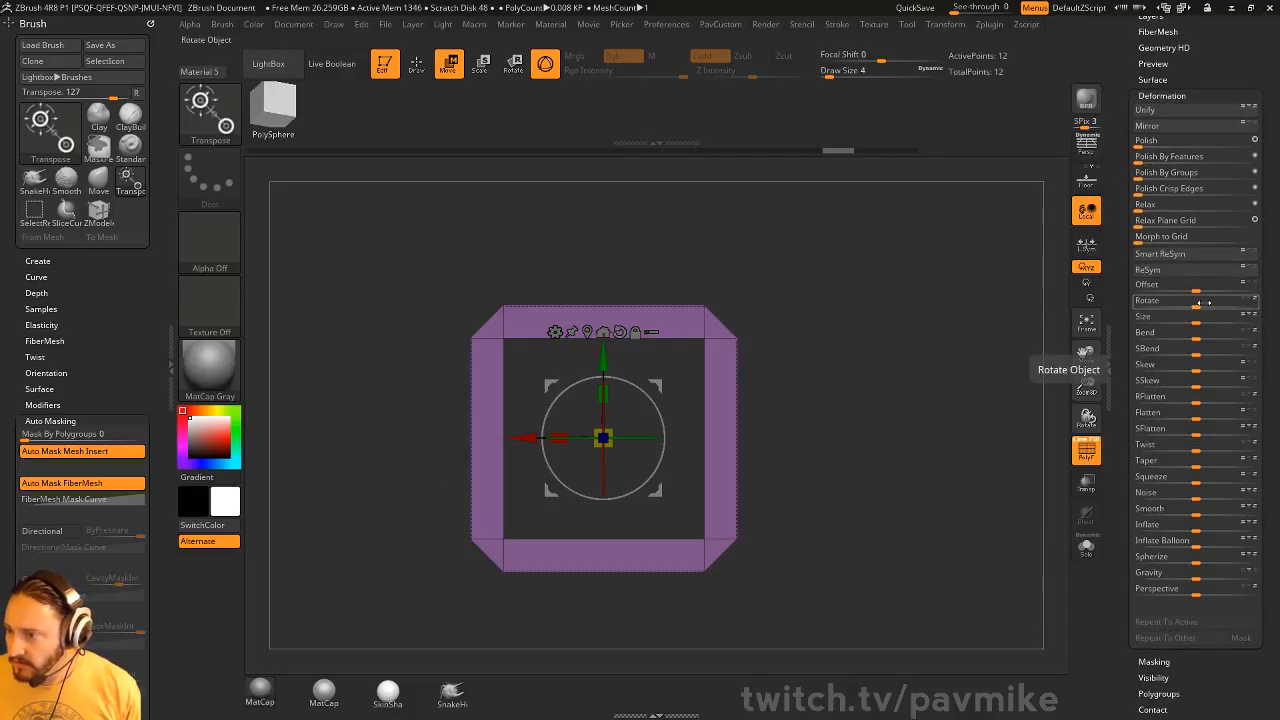
{"action": "left_click_drag", "start_coordinate": [1205, 301], "coordinate": [1196, 306]}
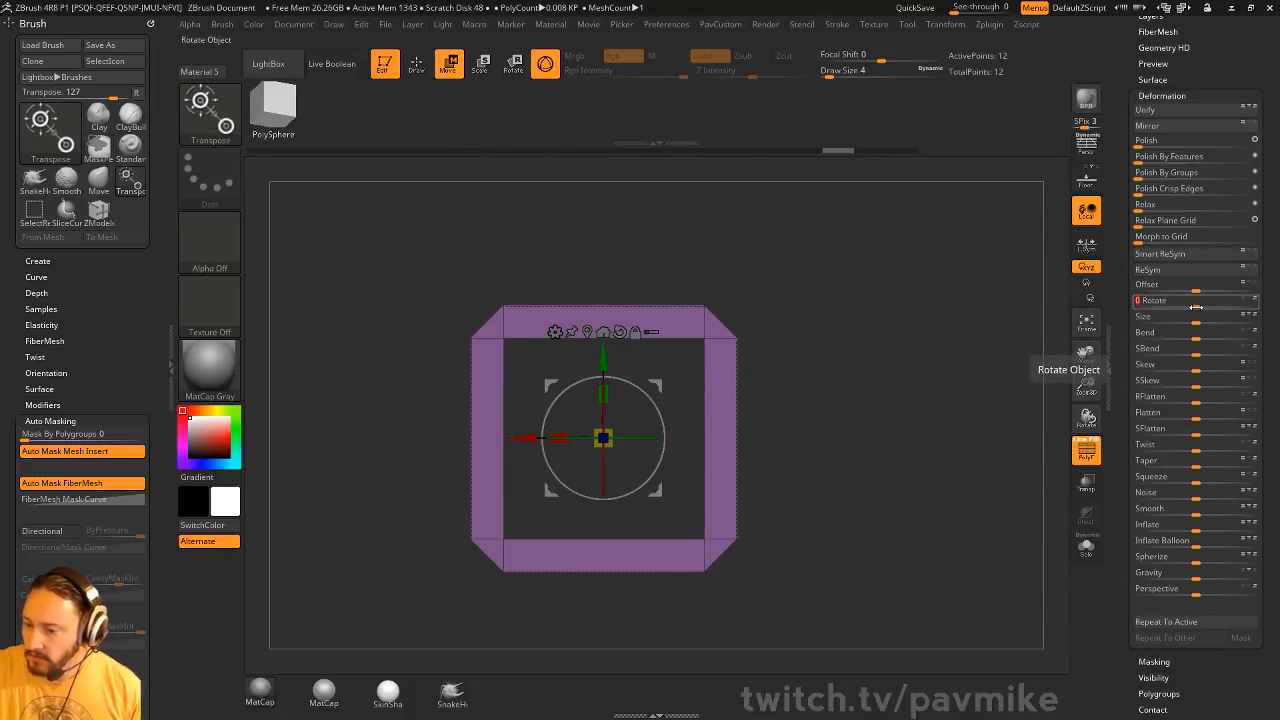
{"action": "type", "text": "45"}
{"action": "key", "text": "Return"}
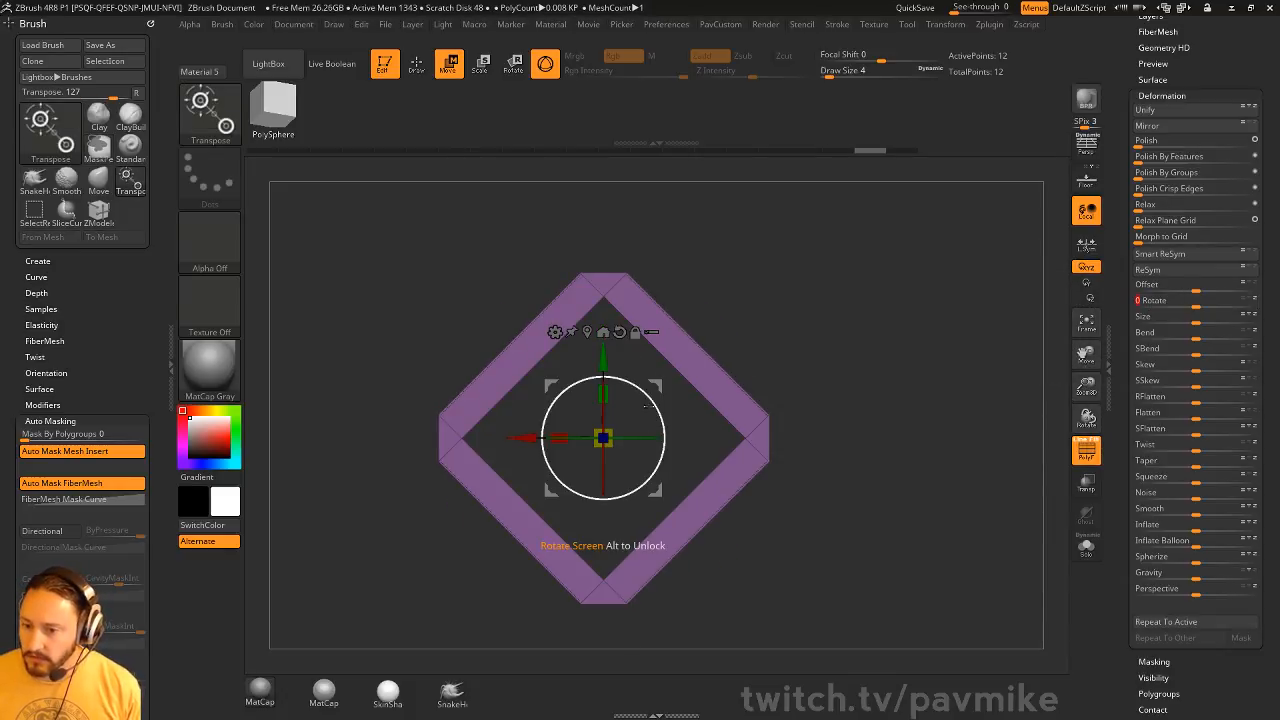
{"action": "mouse_move", "coordinate": [651, 402]}
{"action": "left_mouse_down"}
{"action": "mouse_move", "coordinate": [655, 452]}
{"action": "mouse_move", "coordinate": [651, 408]}
{"action": "left_mouse_up"}
{"action": "key", "text": "ctrl+z"}
With the ZModeler brush, insert multiple edge loops to divide each of the diamond's four sides into five segments
{"action": "key", "text": "b"}
{"action": "key", "text": "z"}
{"action": "key", "text": "m"}
{"action": "key", "text": "q"}
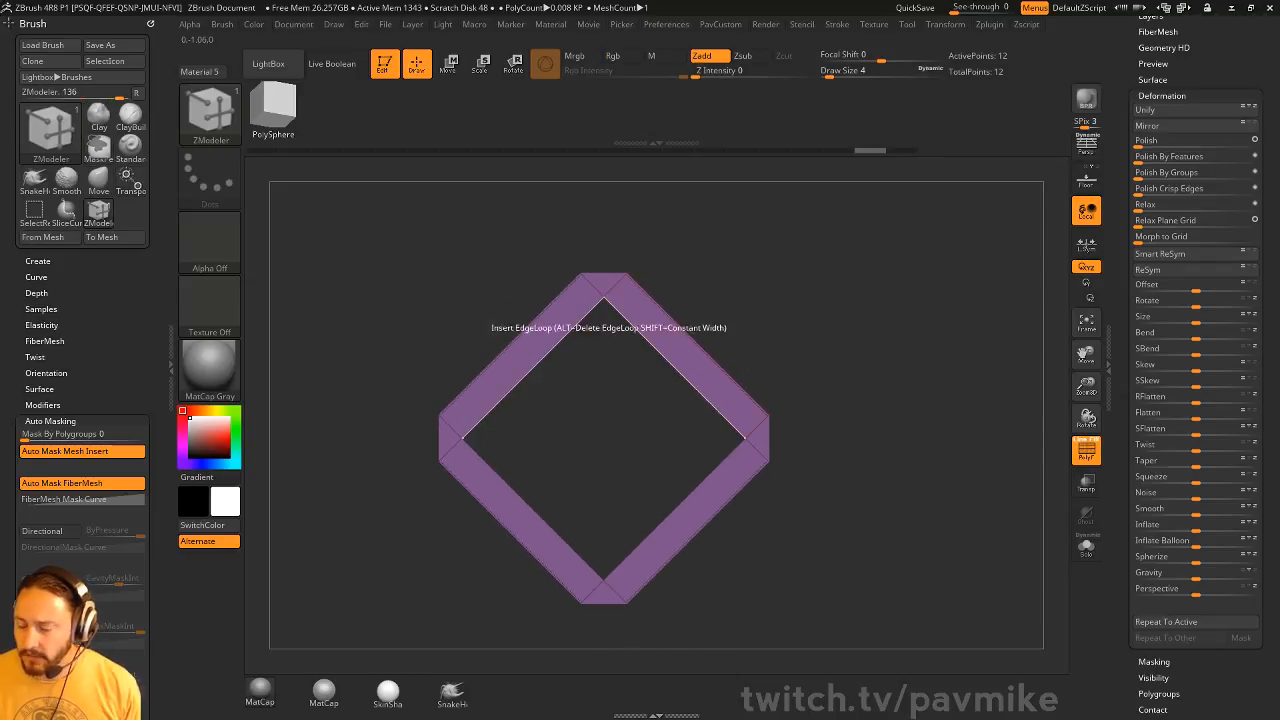
{"action": "left_click_drag", "start_coordinate": [703, 239], "coordinate": [763, 290]}
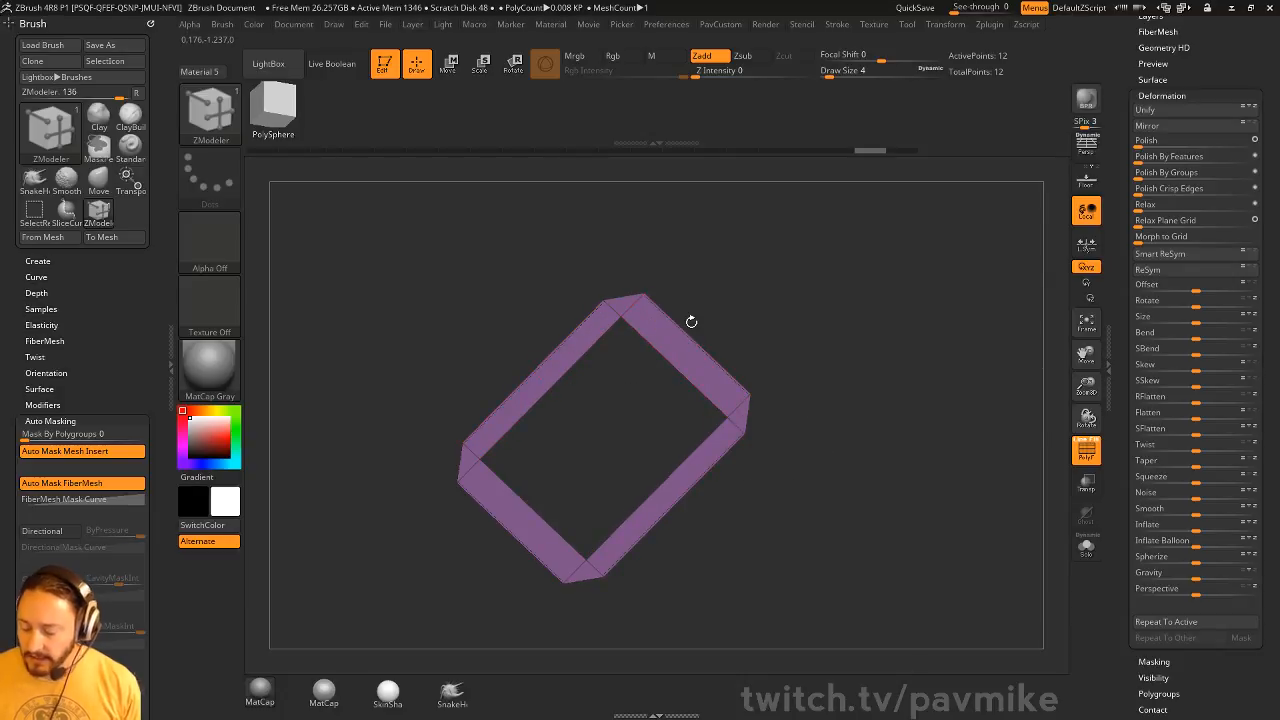
{"action": "left_click_drag", "start_coordinate": [802, 341], "coordinate": [605, 377], "text": "shift"}
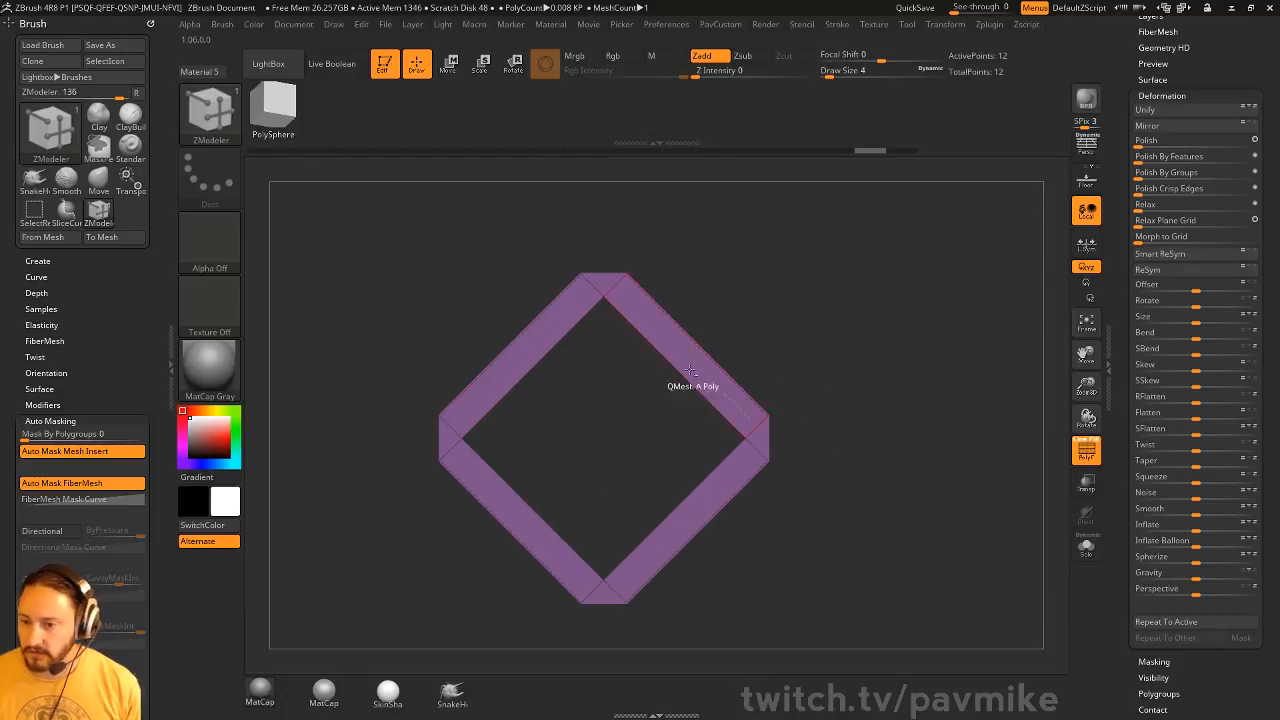
{"action": "key", "text": "space"}
{"action": "left_click", "coordinate": [585, 480]}
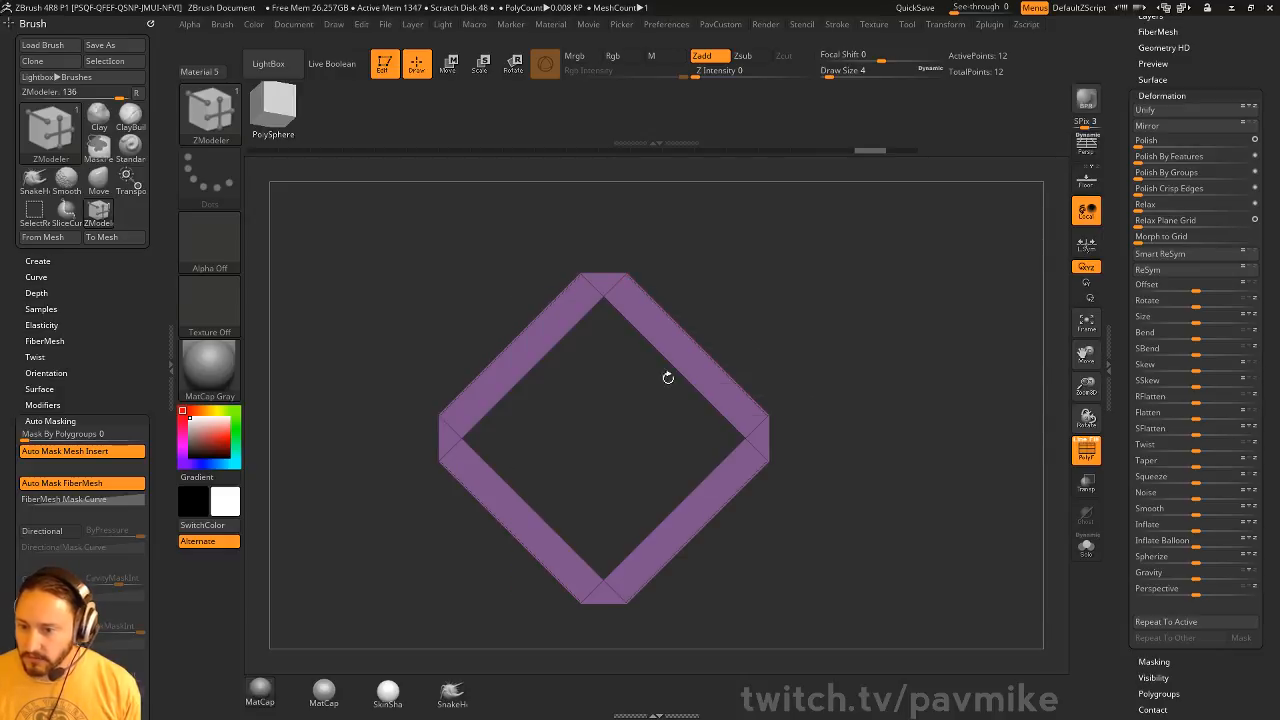
{"action": "left_click_drag", "start_coordinate": [689, 382], "coordinate": [709, 399]}
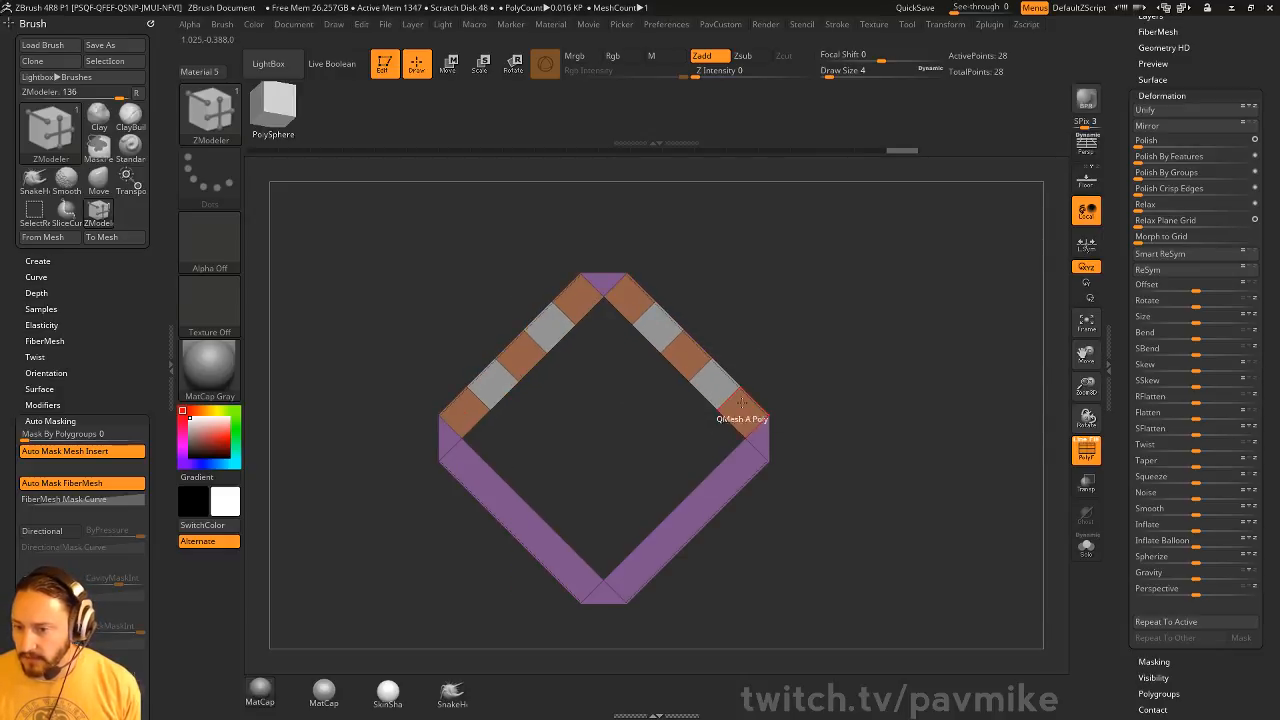
{"action": "left_click", "coordinate": [705, 515]}
Assign all the diamond frame's polygons to a single polygroup
{"action": "key", "text": "ctrl+w"}
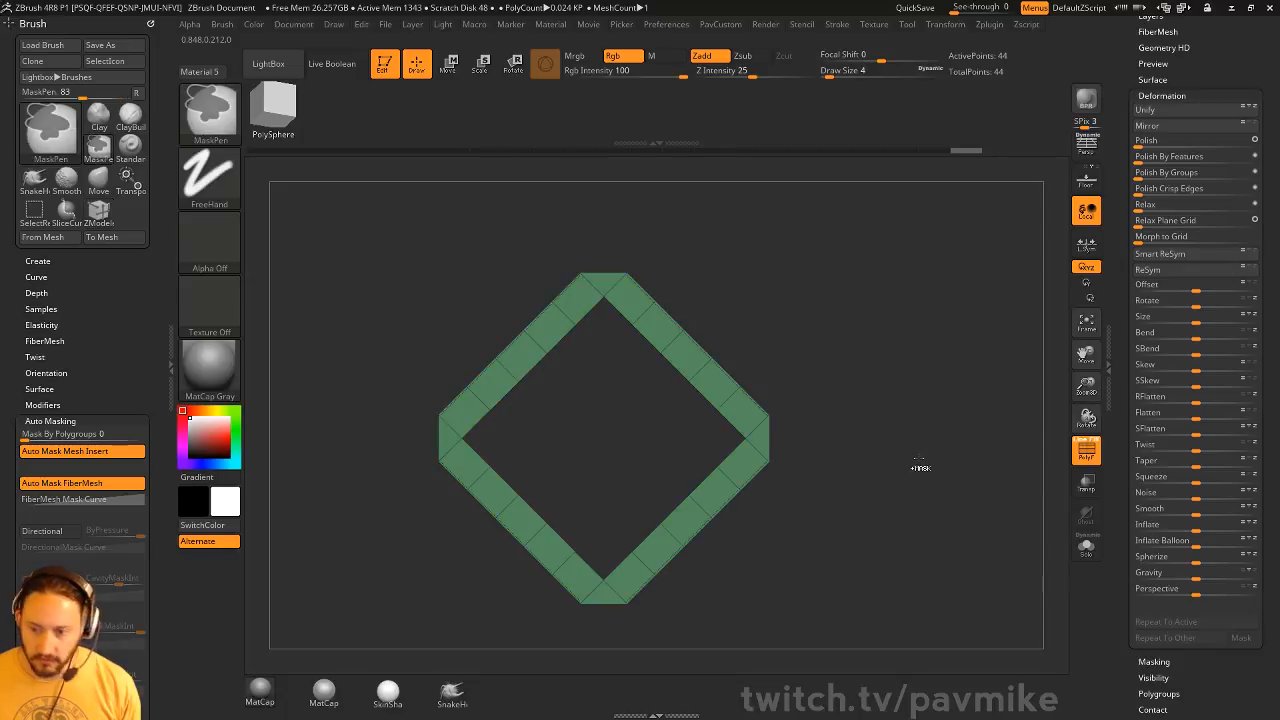
{"action": "mouse_move", "coordinate": [932, 375]}
{"action": "left_mouse_down"}
{"action": "mouse_move", "coordinate": [854, 371]}
{"action": "mouse_move", "coordinate": [931, 374]}
{"action": "left_mouse_up"}
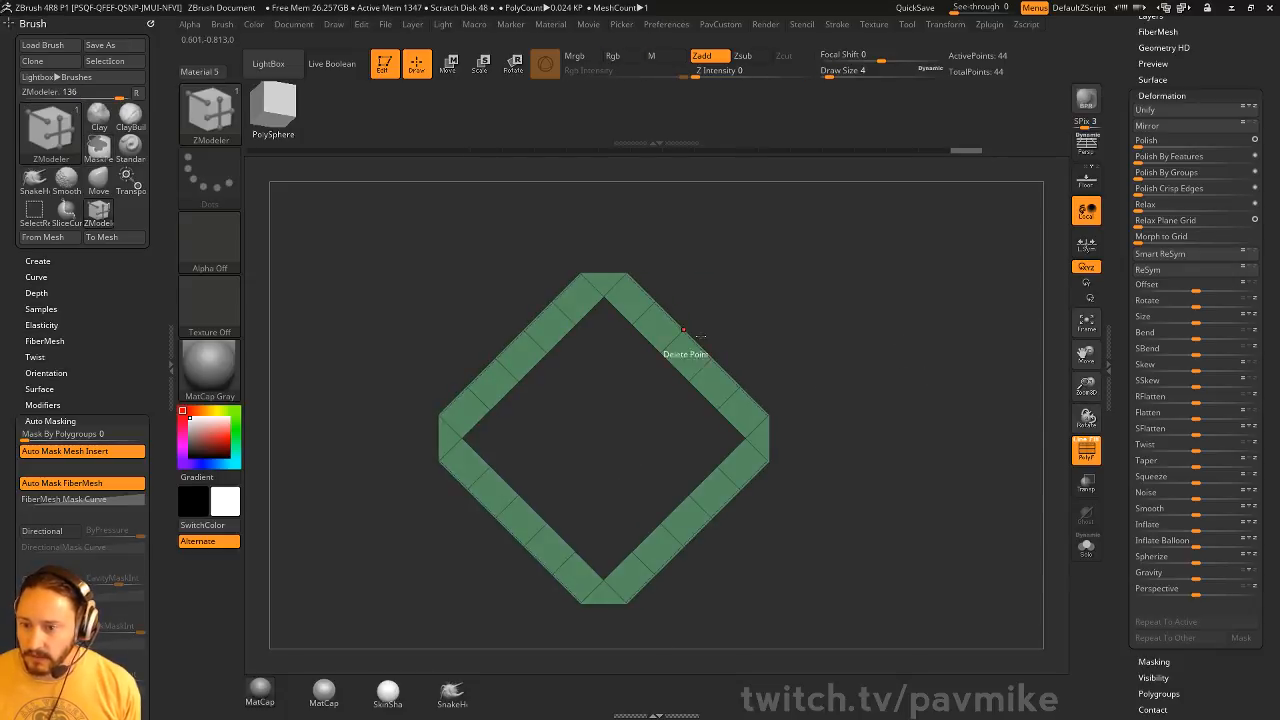
{"action": "left_click_drag", "start_coordinate": [879, 408], "coordinate": [872, 403], "text": "alt"}
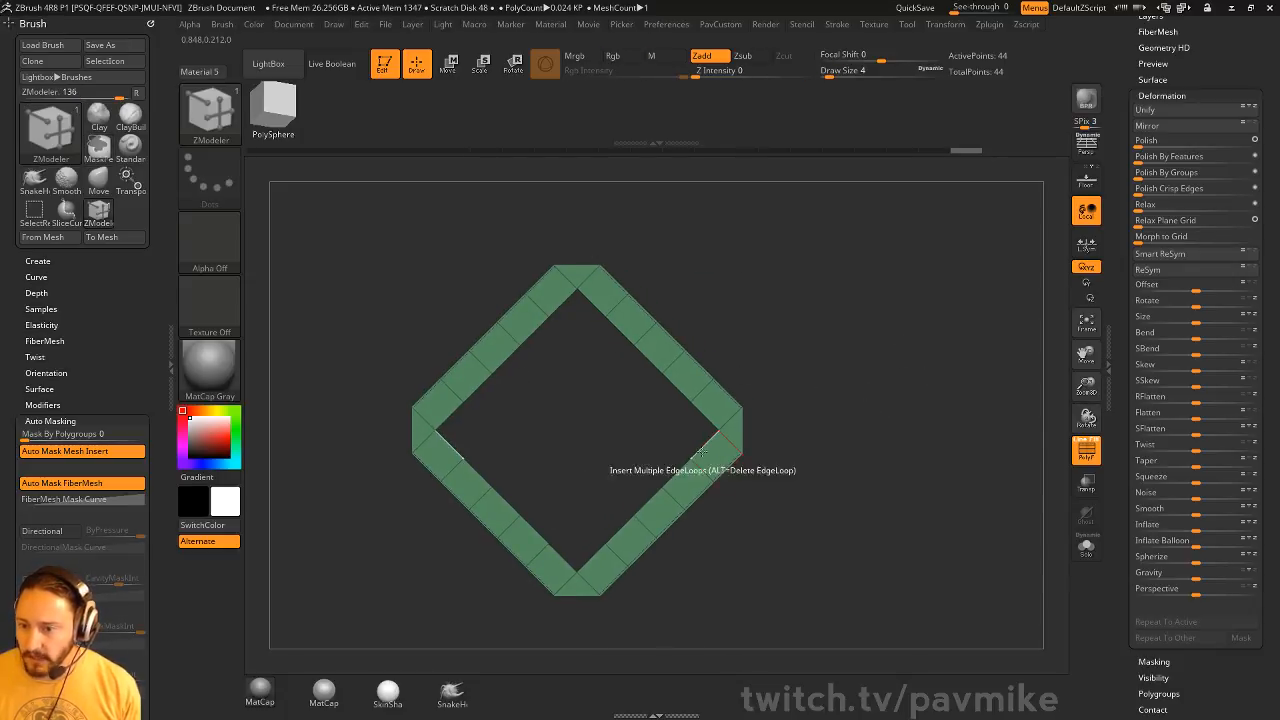
Show the brush's Create options, switch to the ZBFemale_TechSuit tool and frame its low-poly band
{"action": "left_click_drag", "start_coordinate": [1119, 254], "coordinate": [1118, 552]}
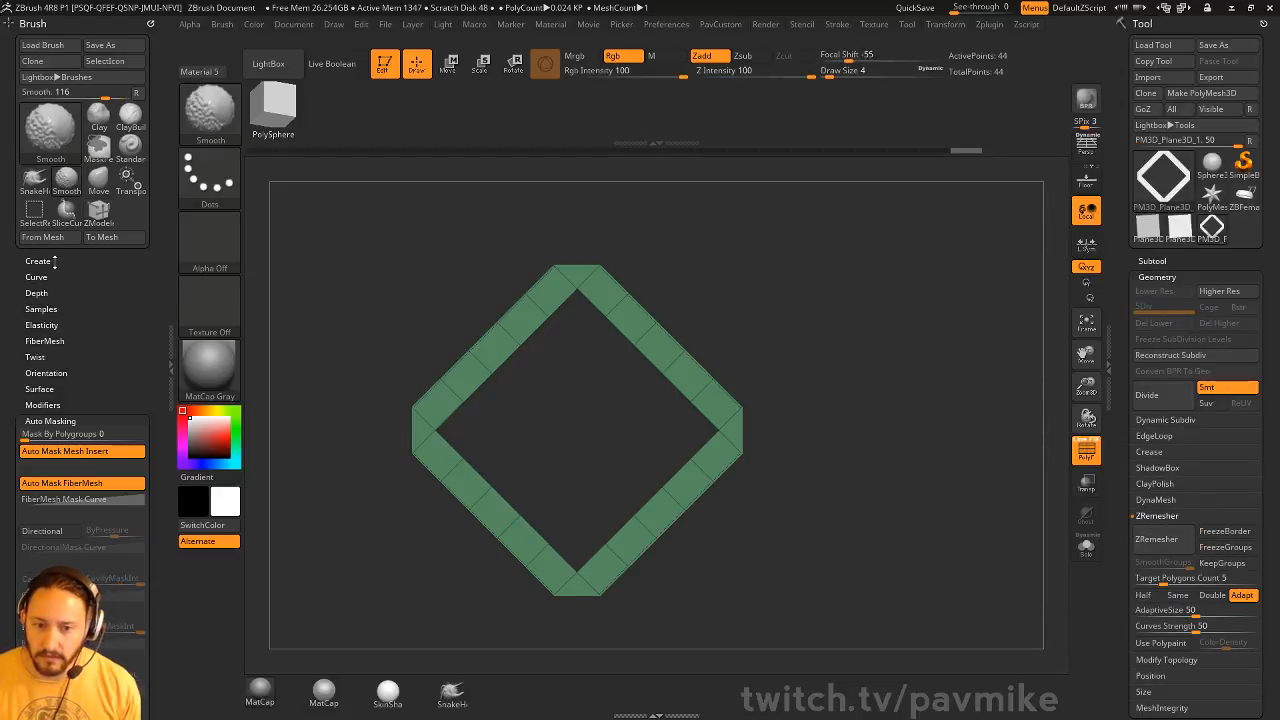
{"action": "left_click", "coordinate": [38, 261]}
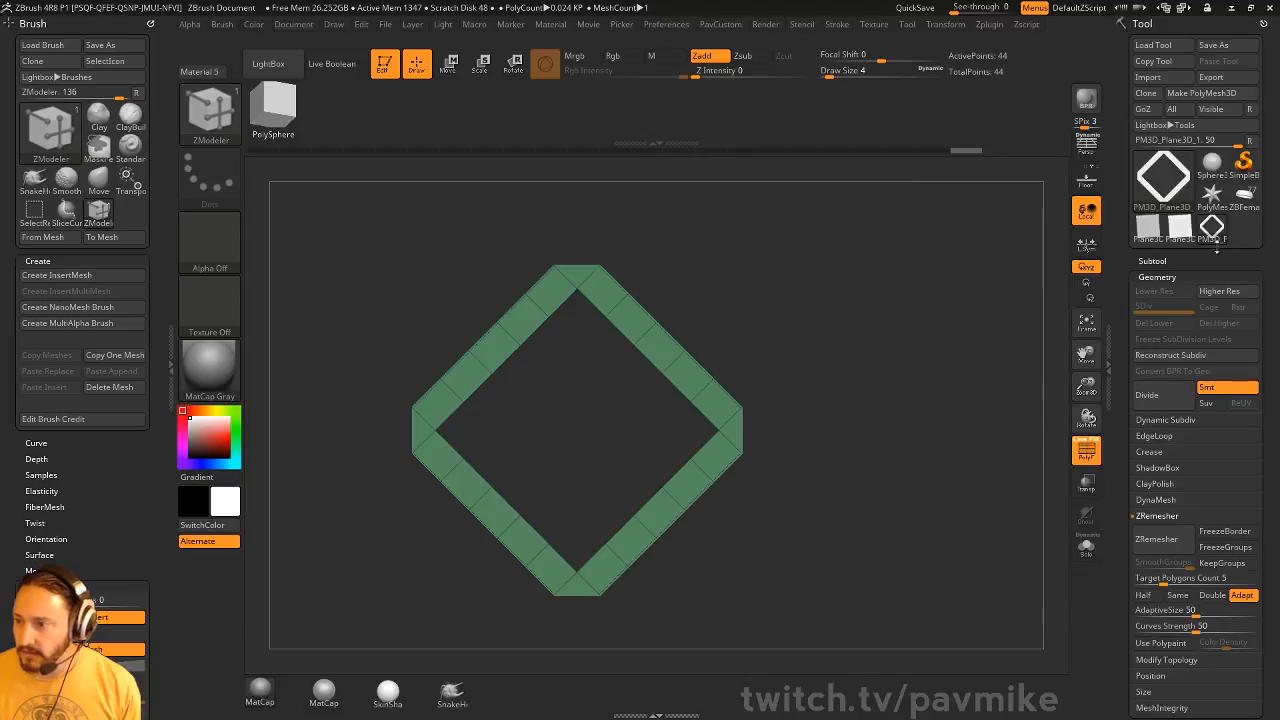
{"action": "left_click", "coordinate": [1247, 202]}
{"action": "key", "text": "f"}
{"action": "left_click_drag", "start_coordinate": [825, 334], "coordinate": [882, 511], "text": "alt"}
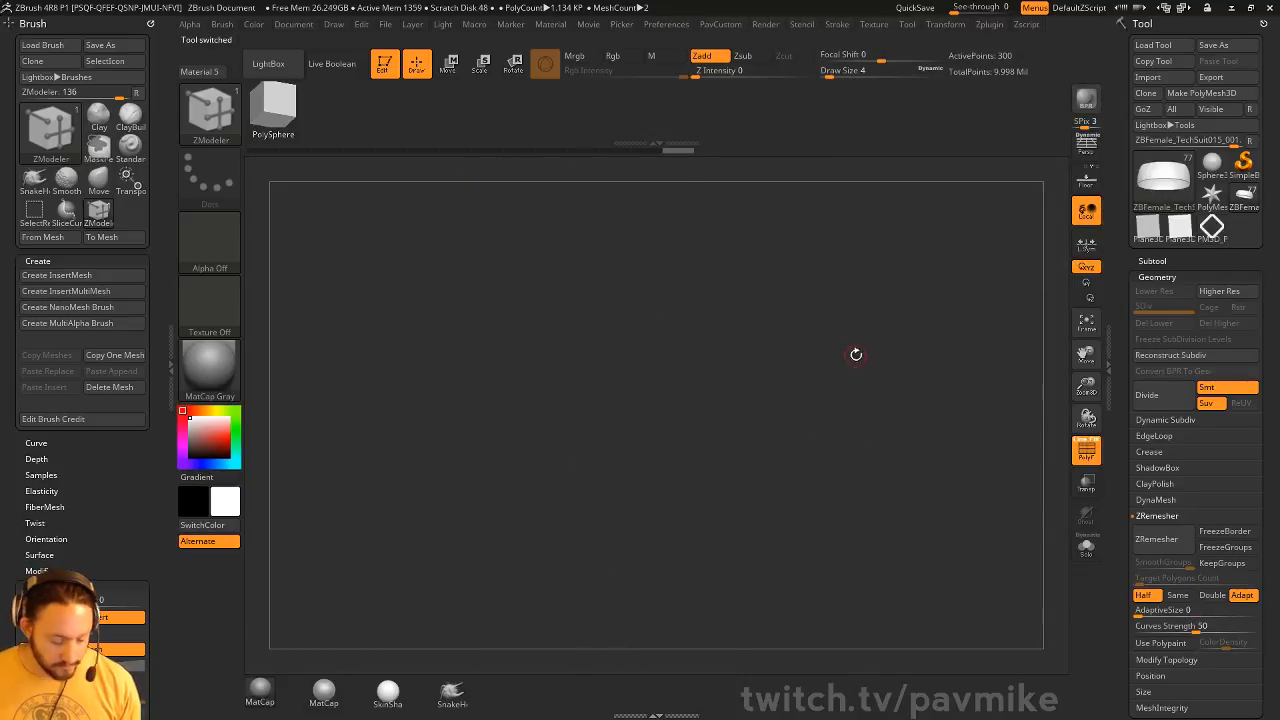
{"action": "left_click_drag", "start_coordinate": [856, 354], "coordinate": [896, 445]}
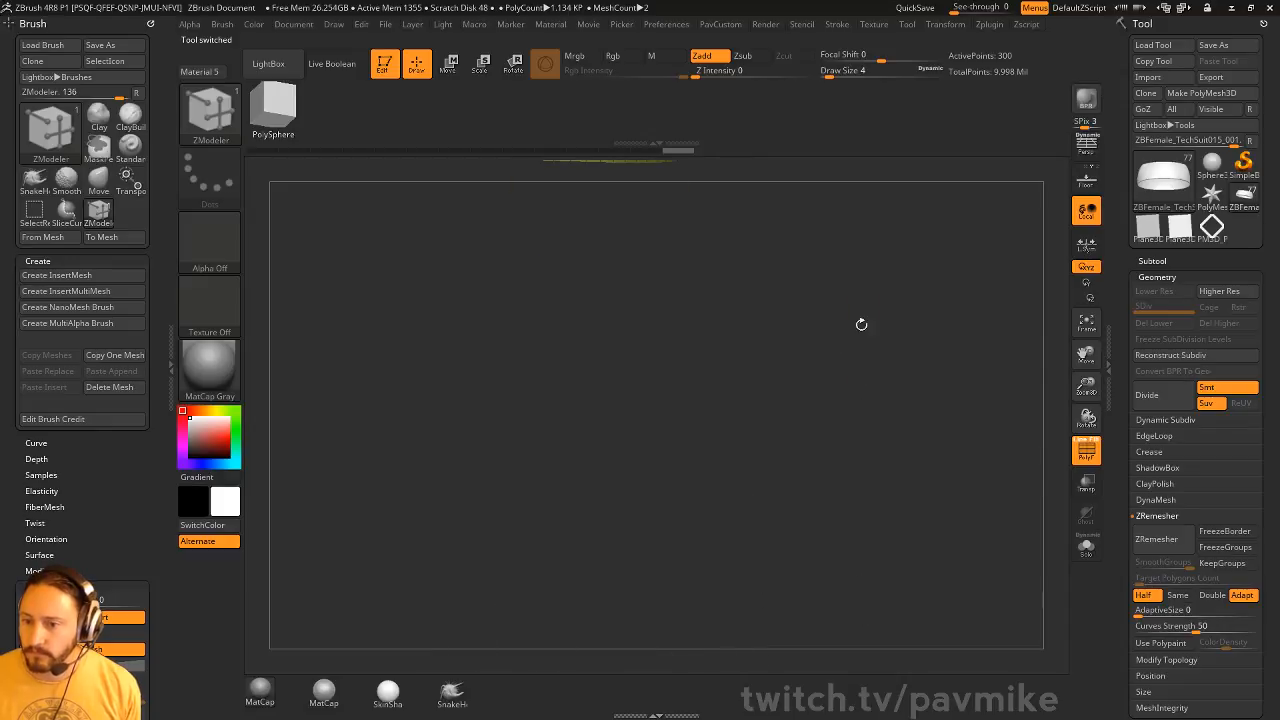
{"action": "left_click_drag", "start_coordinate": [861, 324], "coordinate": [990, 343]}
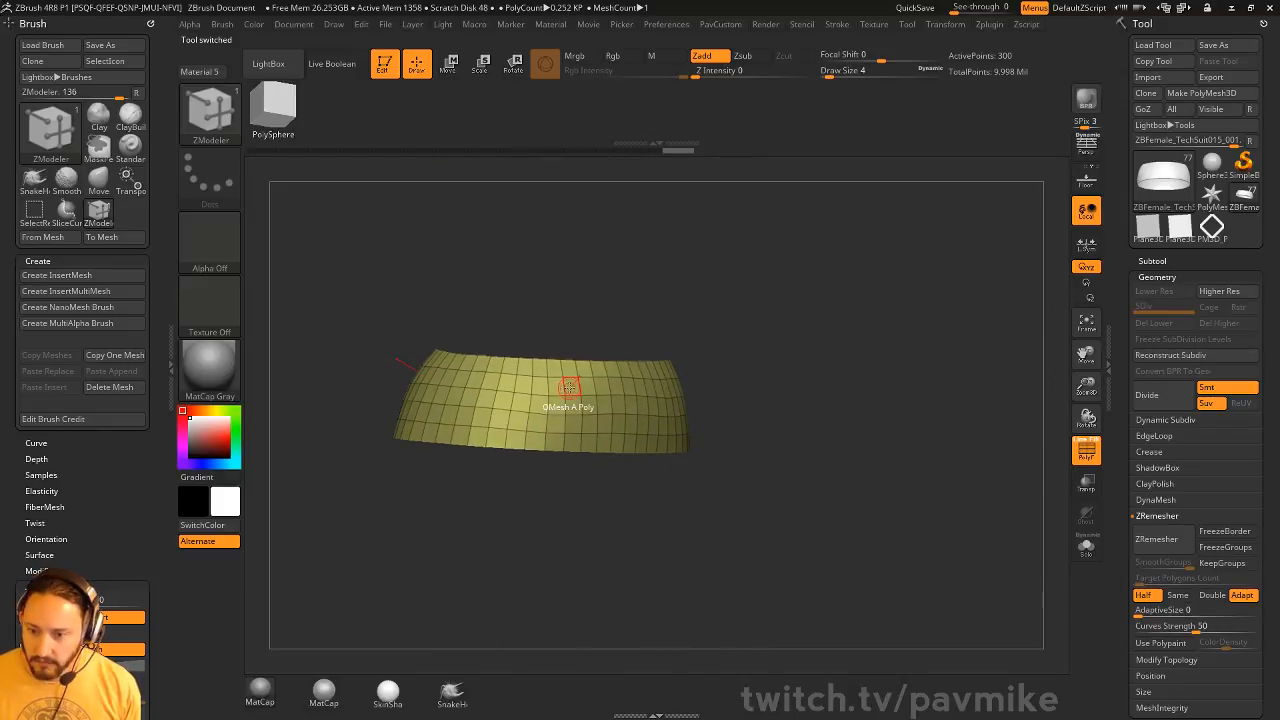
Set the ZModeler polygon action to Insert NanoMesh with the Polygroup All target
{"action": "key", "text": "space"}
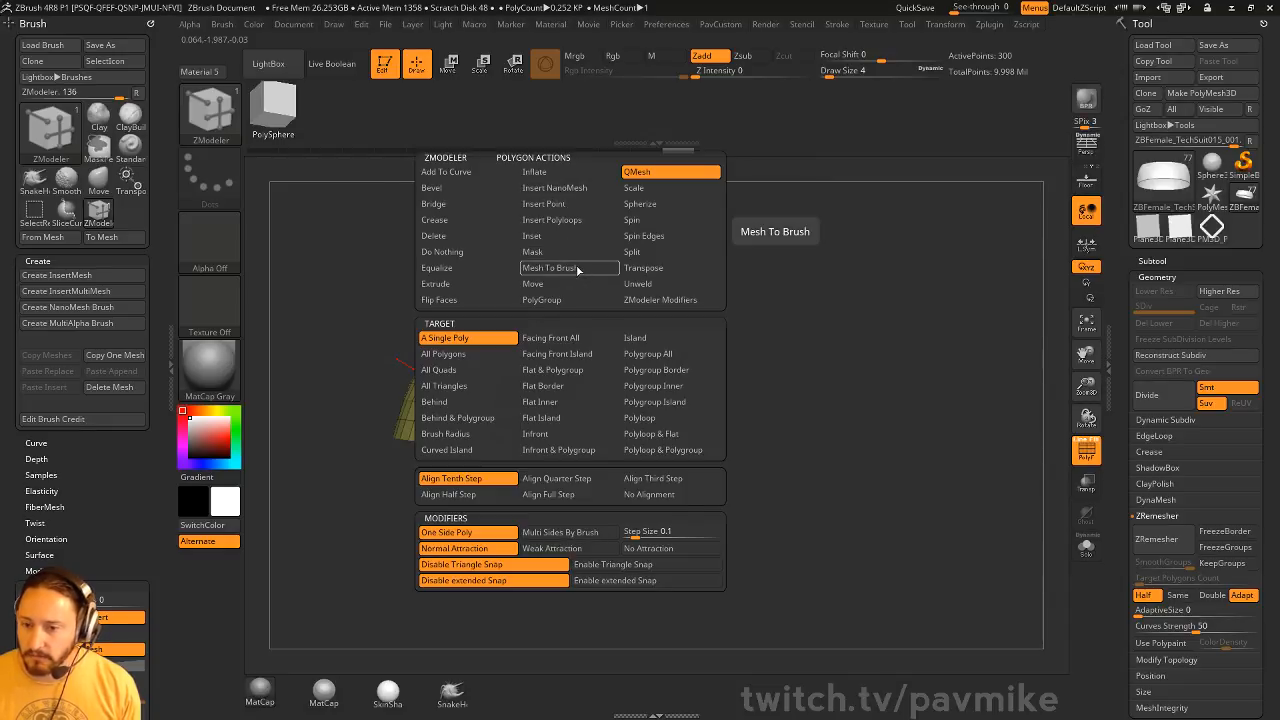
{"action": "left_click", "coordinate": [562, 188]}
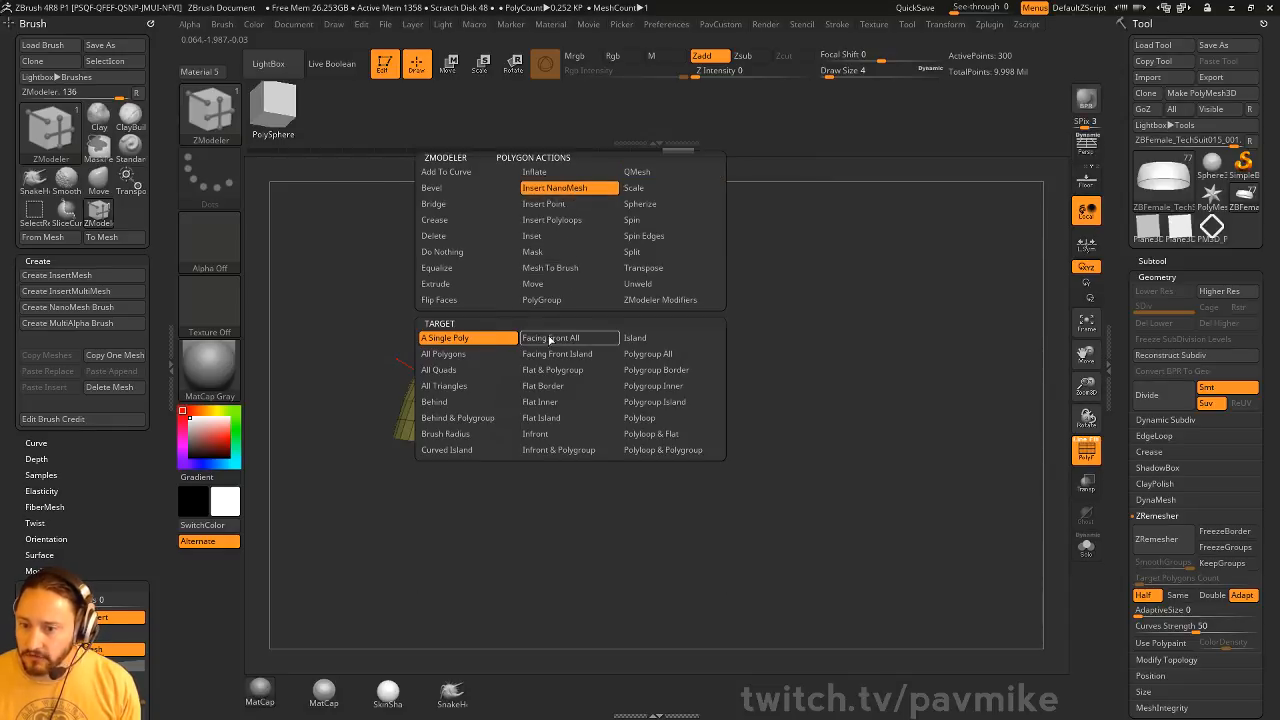
{"action": "left_click", "coordinate": [630, 356]}
Choose the diamond frame PM3D_Plane3D as the insert mesh and place it as a NanoMesh across the band's polygroup
{"action": "key", "text": "F1"}
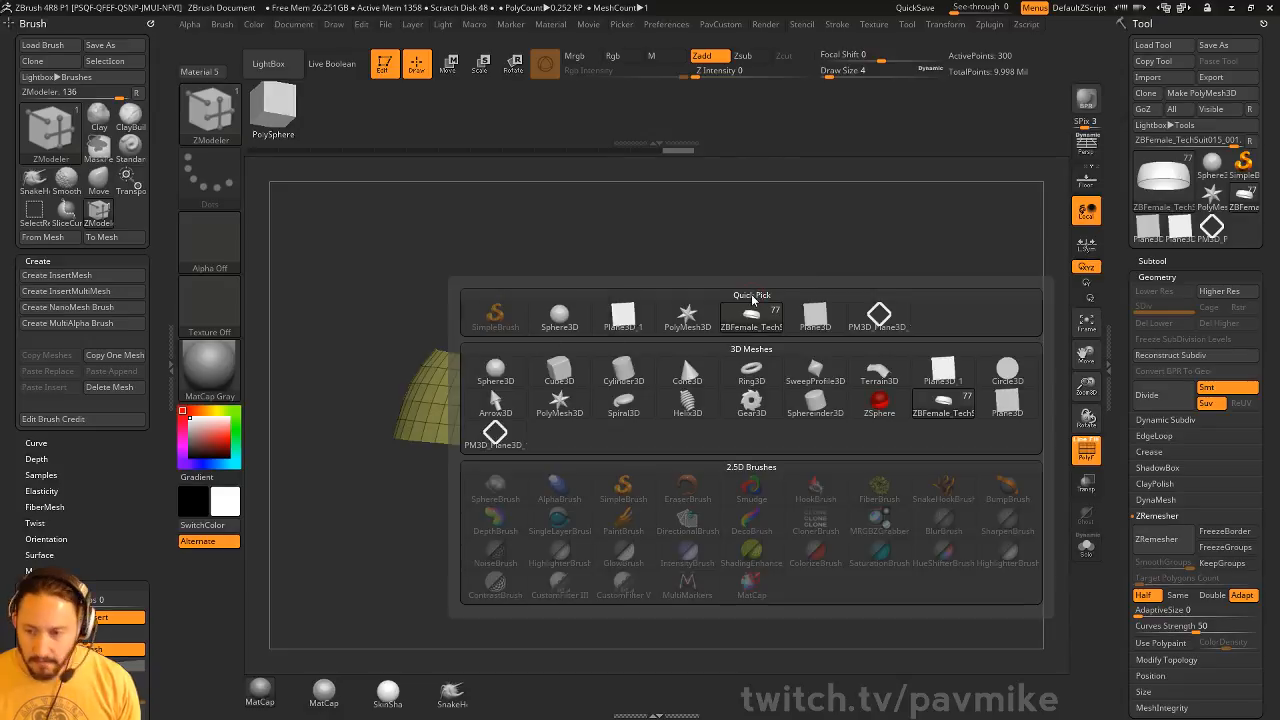
{"action": "left_click", "coordinate": [877, 318]}
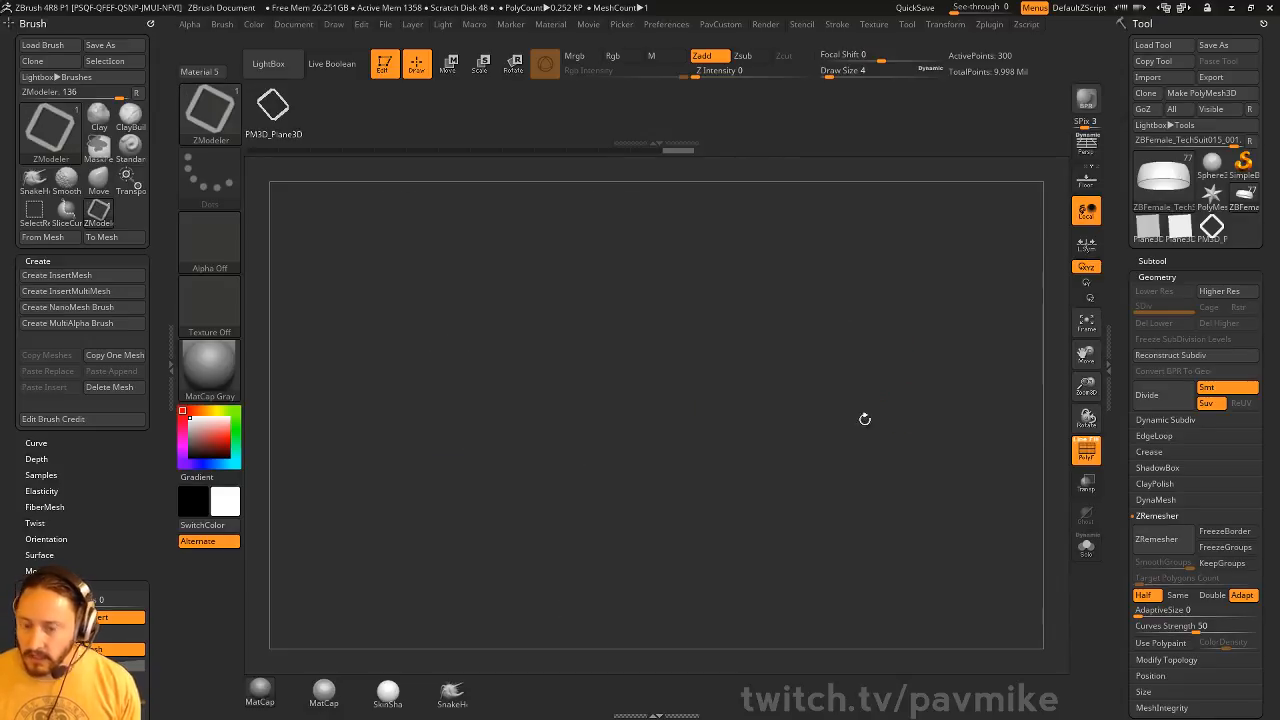
{"action": "left_click_drag", "start_coordinate": [840, 243], "coordinate": [790, 262]}
{"action": "left_click", "coordinate": [720, 407]}
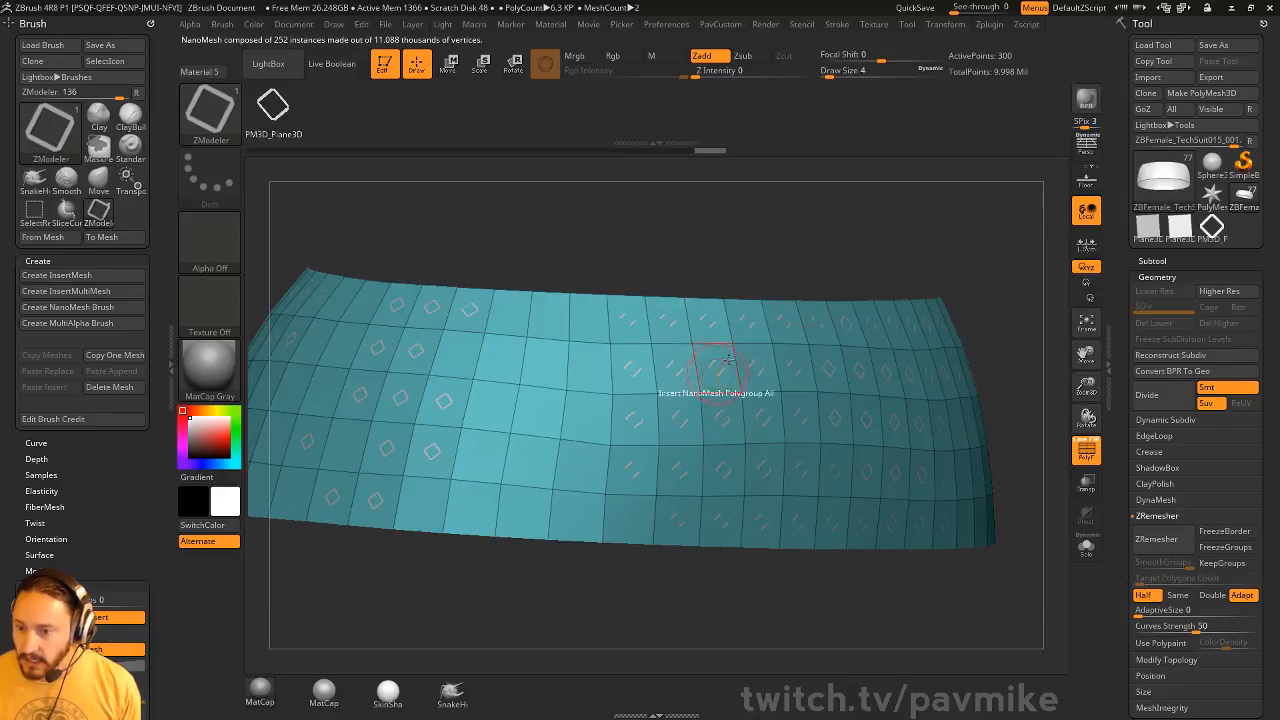
Show the band's NanoMesh settings and look over the Inventory and Alignment options
{"action": "left_click_drag", "start_coordinate": [955, 252], "coordinate": [1066, 456]}
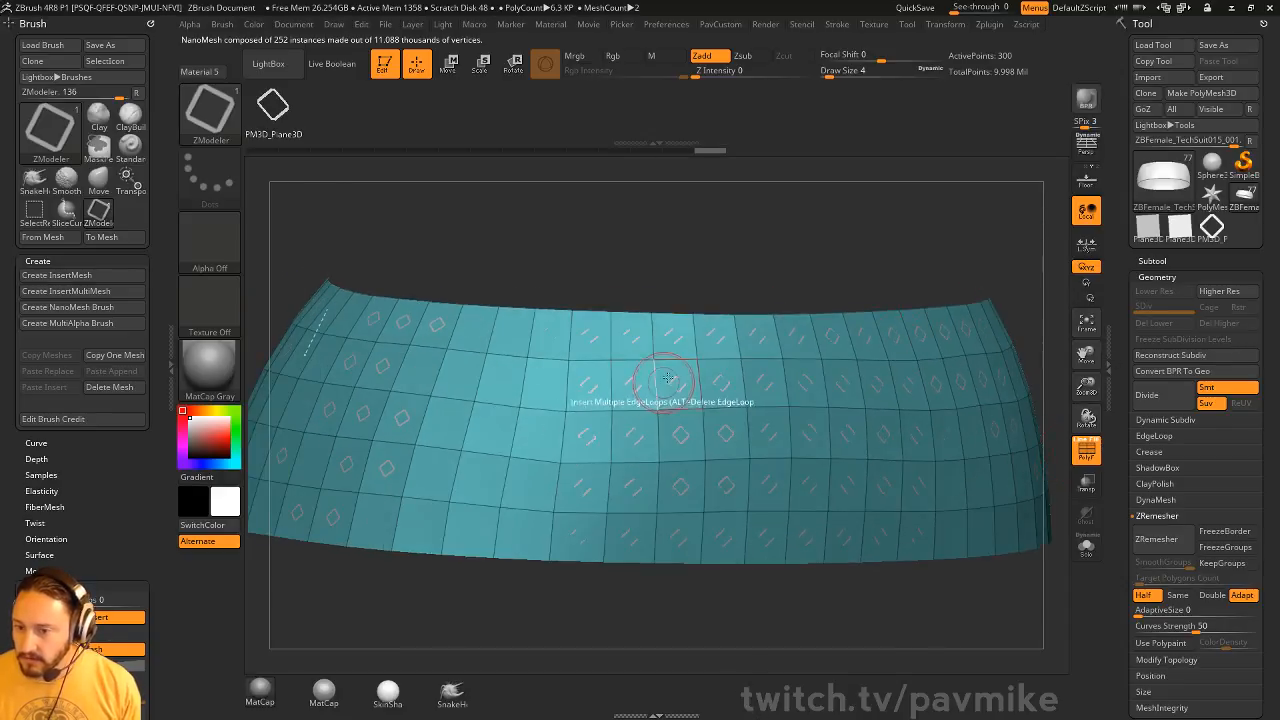
{"action": "scroll", "coordinate": [1125, 419], "scroll_direction": "down", "scroll_amount": 3}
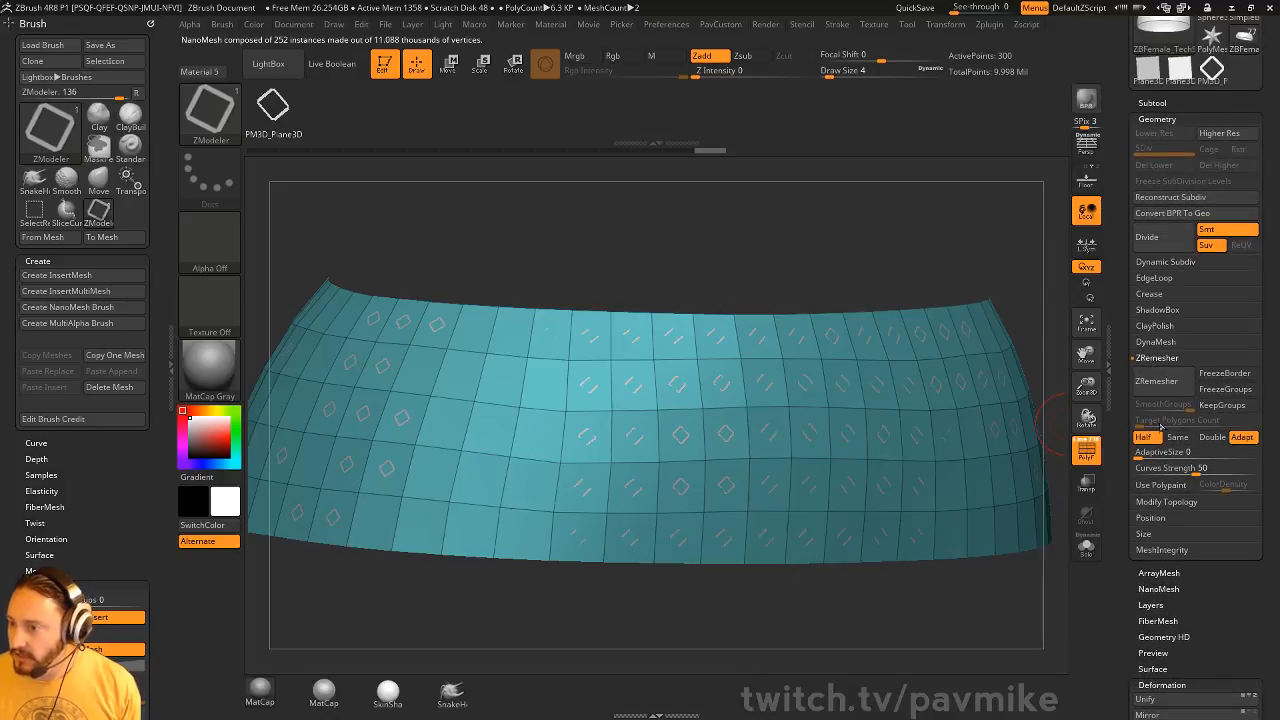
{"action": "left_click", "coordinate": [1165, 502]}
{"action": "scroll", "coordinate": [1207, 465], "scroll_direction": "down", "scroll_amount": 3}
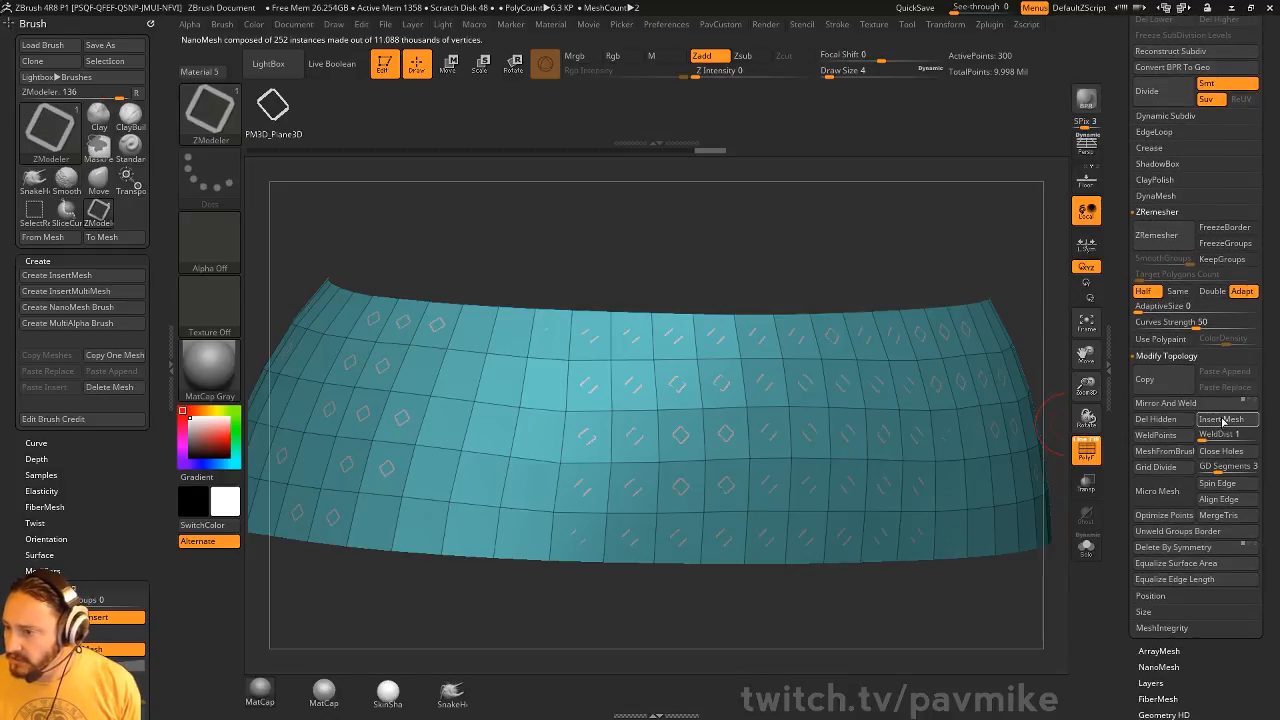
{"action": "left_click", "coordinate": [1218, 503]}
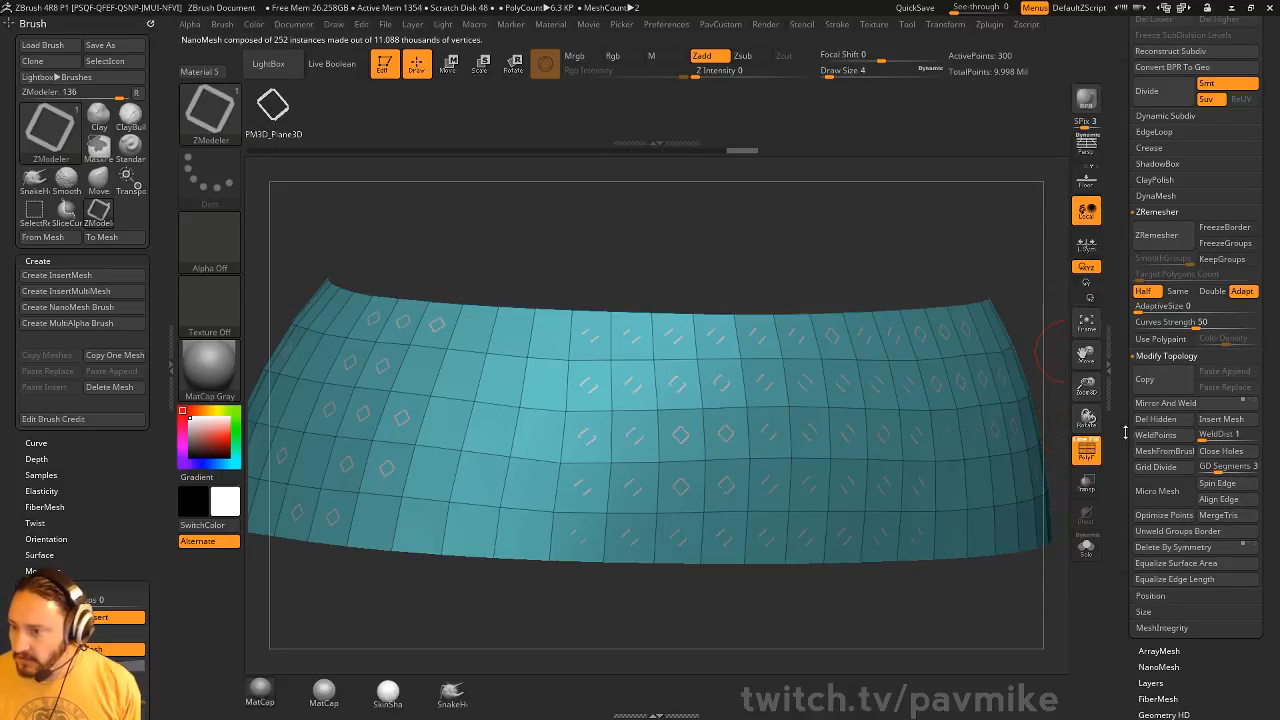
{"action": "scroll", "coordinate": [1123, 340], "scroll_direction": "down", "scroll_amount": 3}
{"action": "scroll", "coordinate": [1123, 328], "scroll_direction": "down", "scroll_amount": 2}
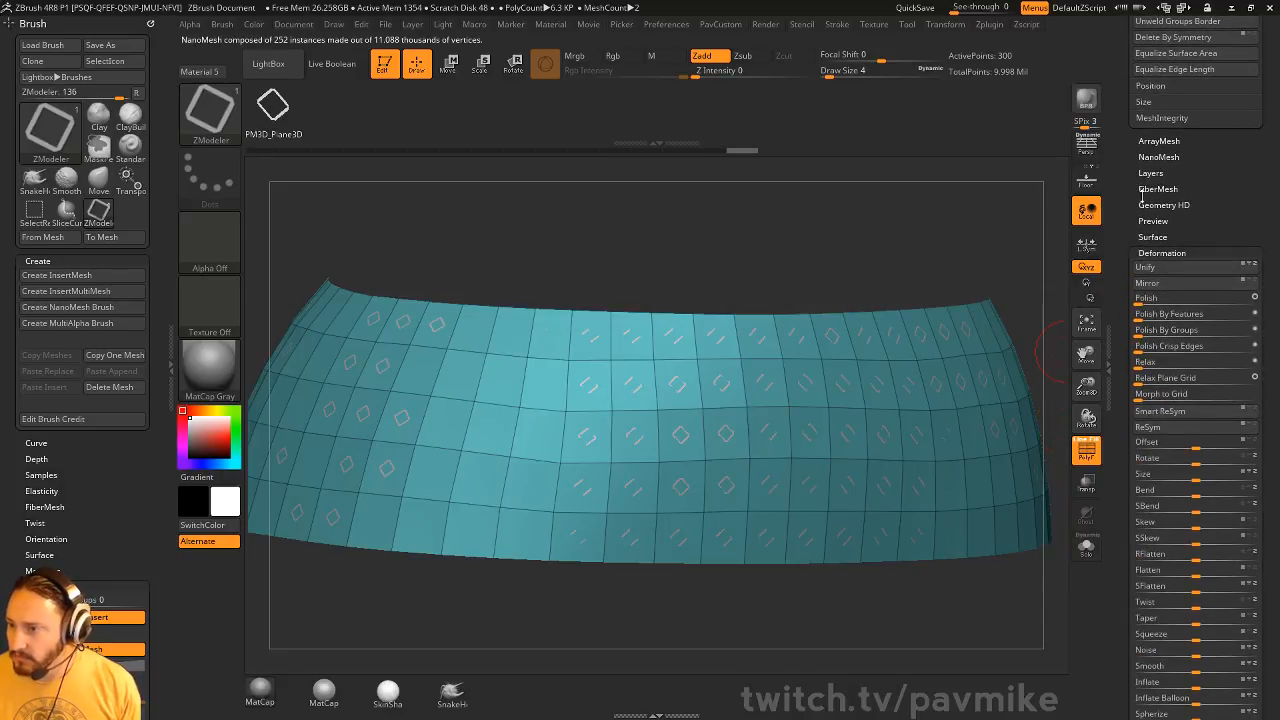
{"action": "left_click", "coordinate": [1158, 157]}
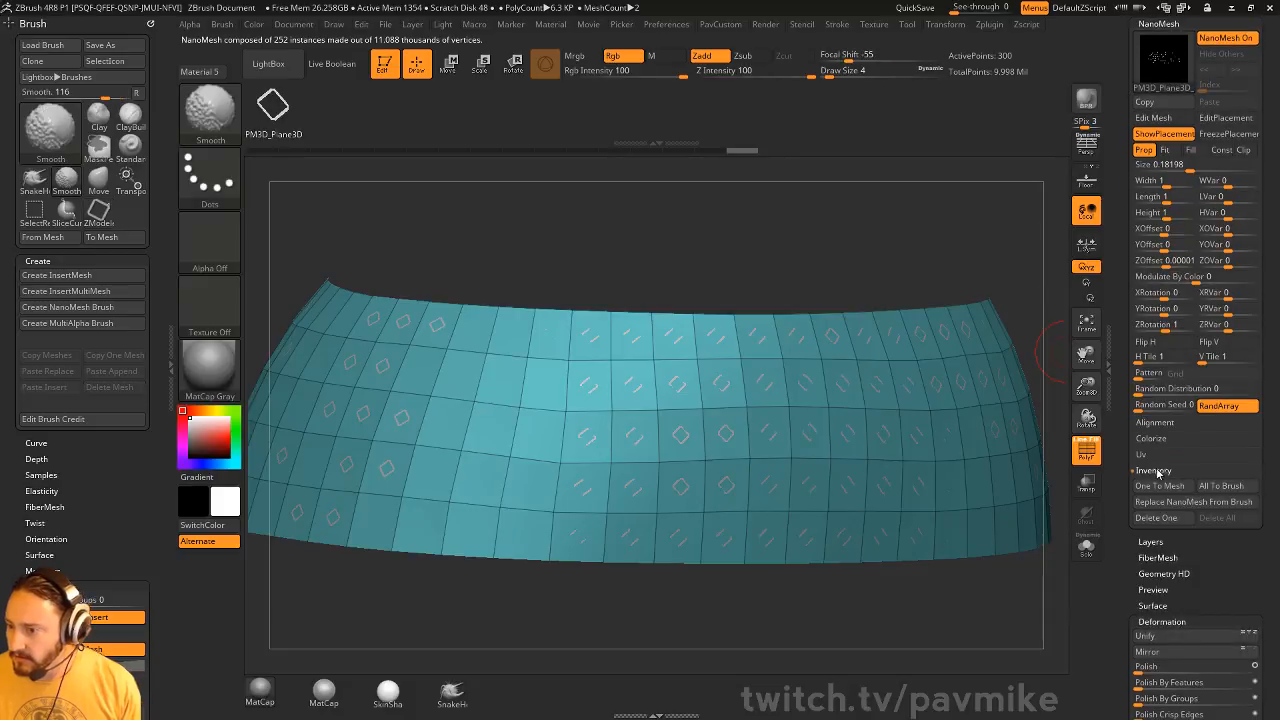
{"action": "left_click", "coordinate": [1158, 473], "text": "shift"}
{"action": "left_click", "coordinate": [1166, 425], "text": "shift"}
{"action": "left_click", "coordinate": [1160, 424]}
{"action": "left_click_drag", "start_coordinate": [1125, 380], "coordinate": [1124, 599]}
Switch the band's NanoMesh to Fit mode and set its size to 1
{"action": "left_click_drag", "start_coordinate": [889, 214], "coordinate": [940, 229]}
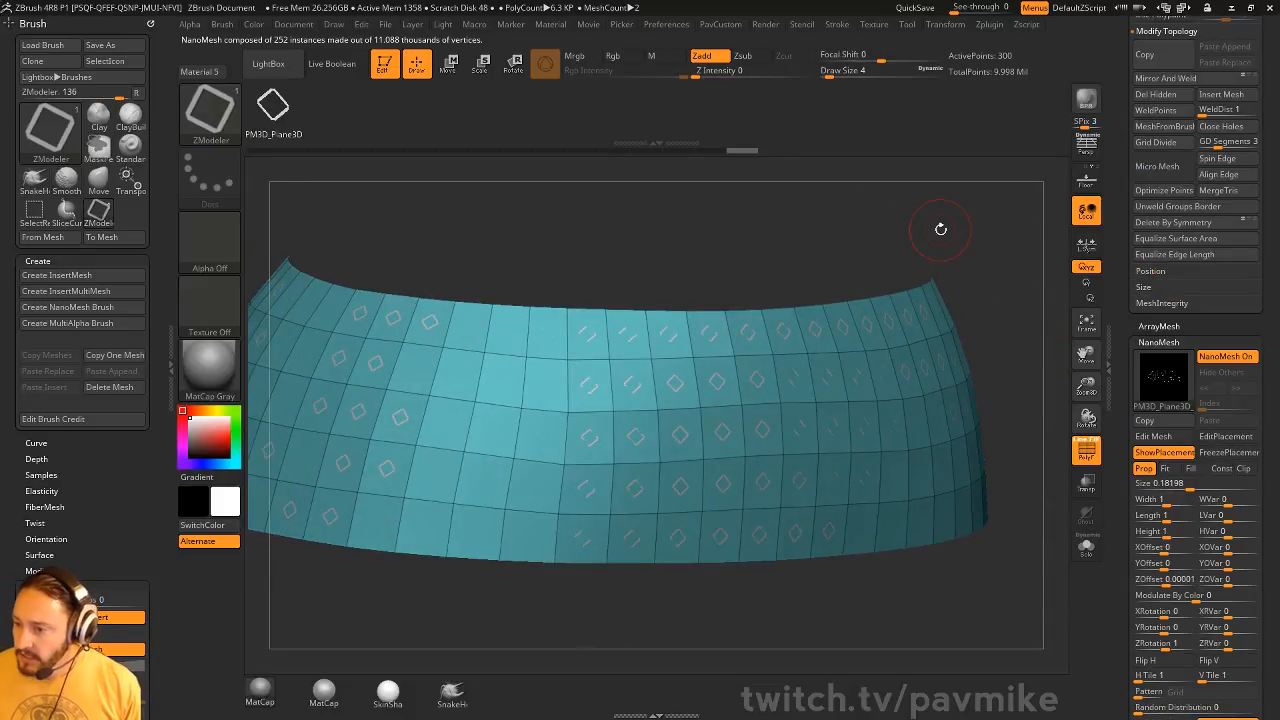
{"action": "left_click", "coordinate": [1172, 470]}
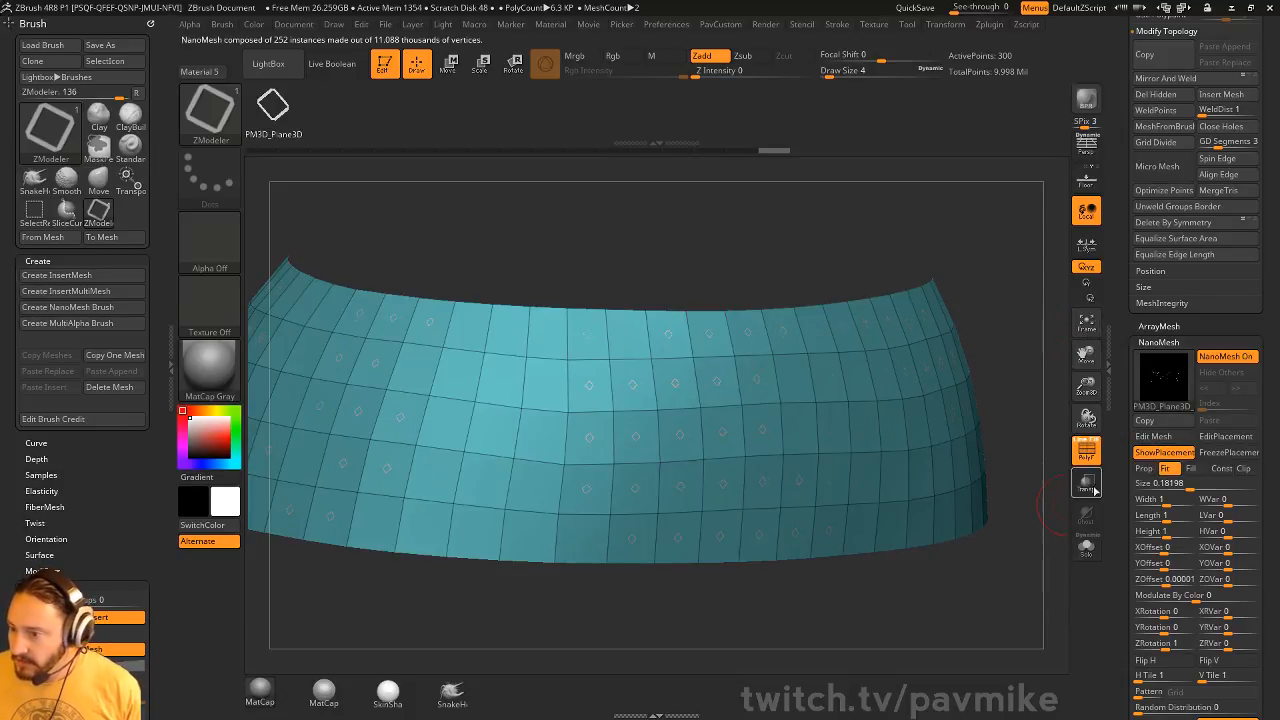
{"action": "type", "text": "1"}
{"action": "key", "text": "Return"}
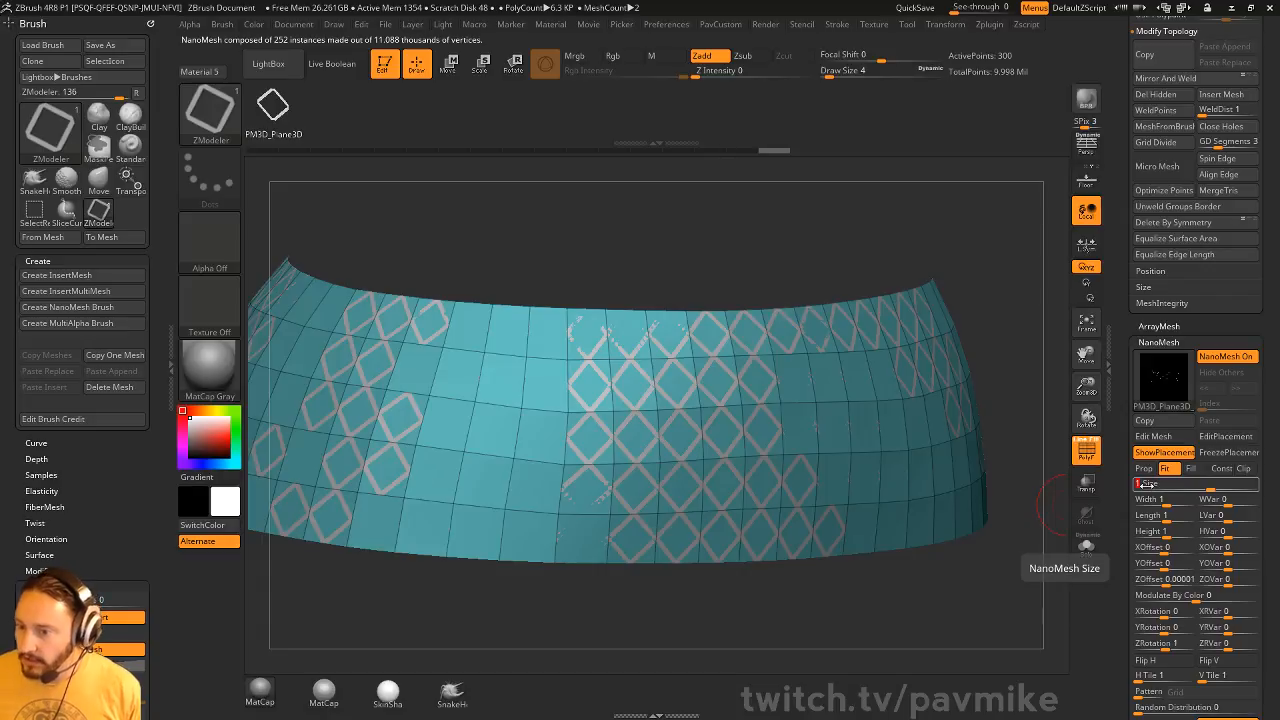
Set the NanoMesh ZOffset to 0 and its ZRotation to 0
{"action": "left_click", "coordinate": [1152, 579]}
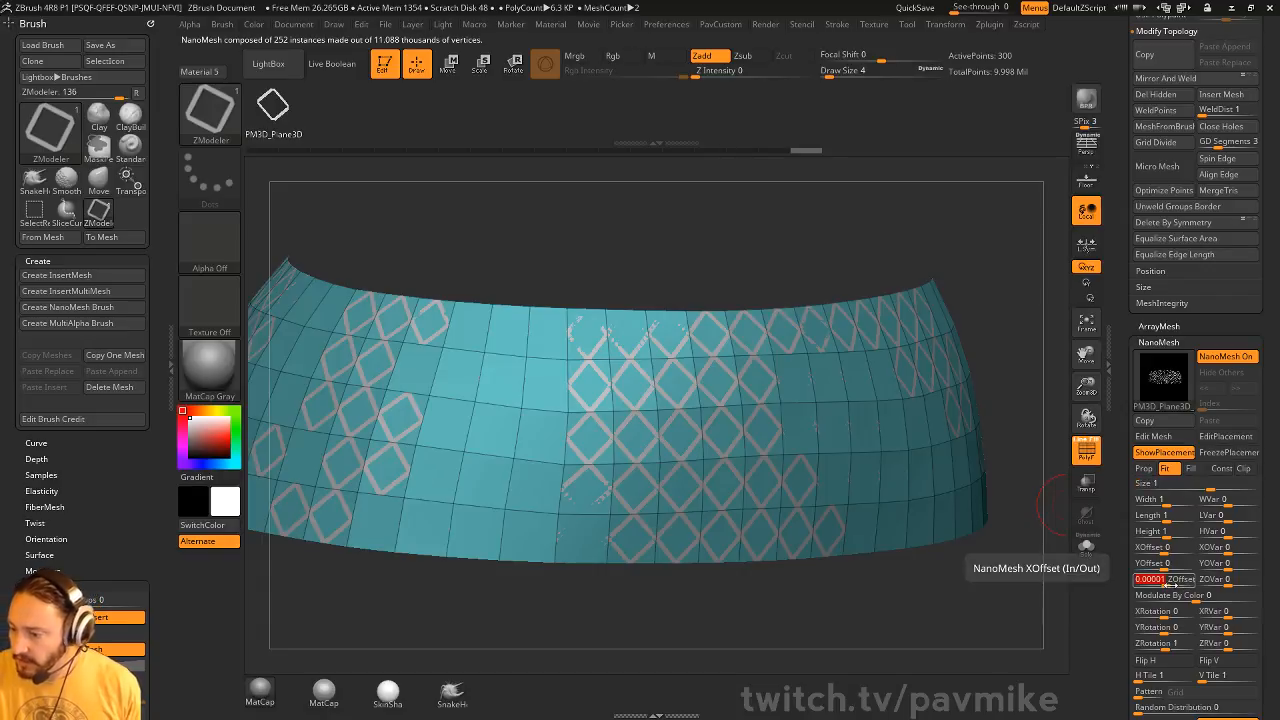
{"action": "type", "text": "0 ZOffset"}
{"action": "key", "text": "Return"}
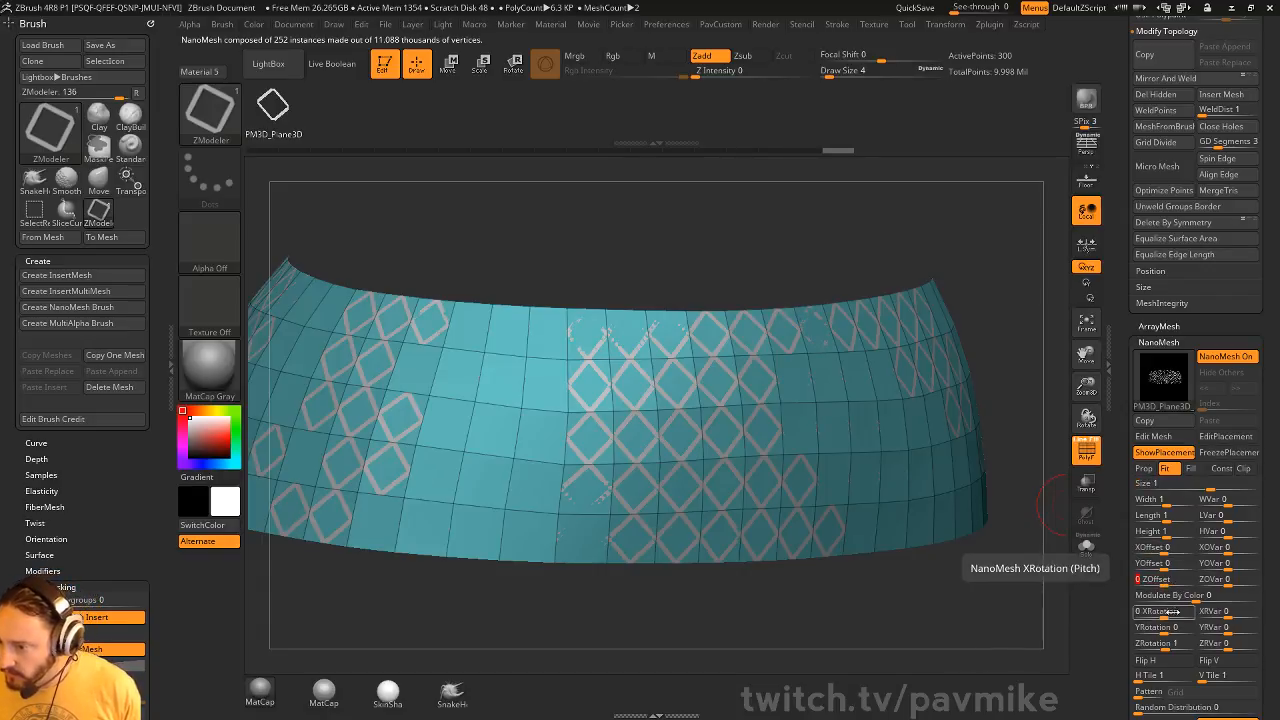
{"action": "left_click", "coordinate": [1160, 643]}
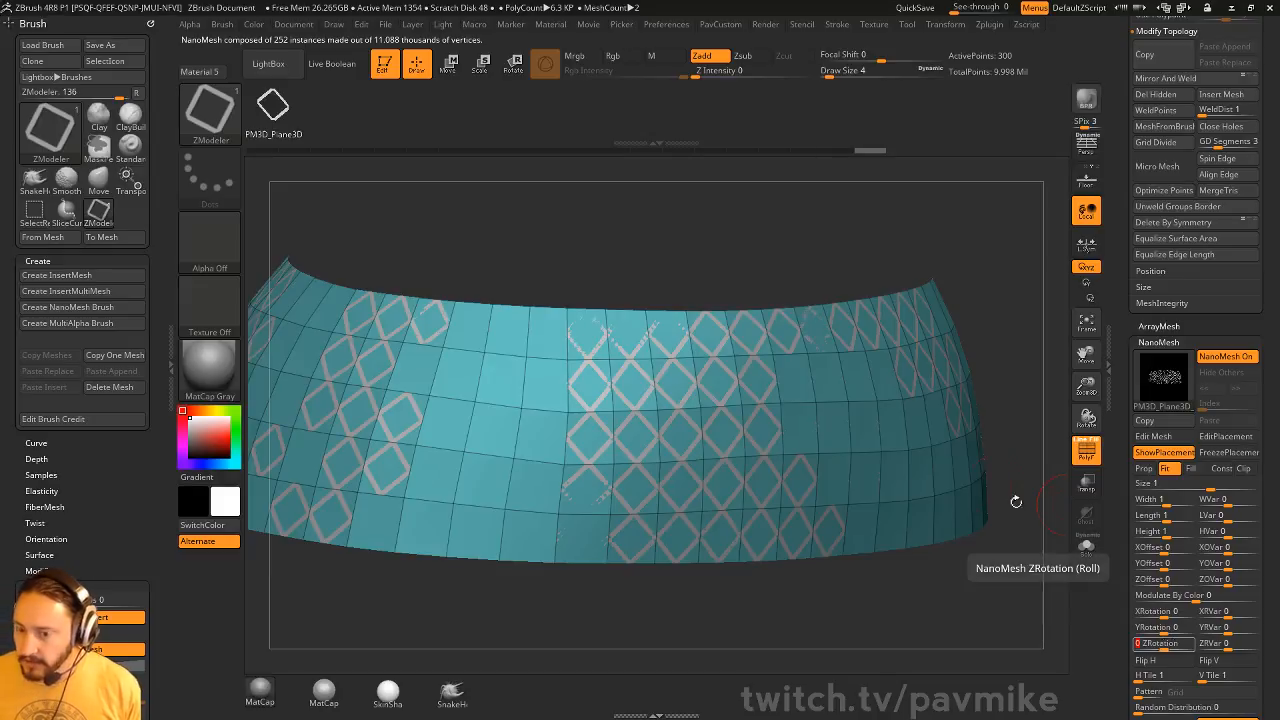
{"action": "type", "text": "0"}
{"action": "key", "text": "Return"}
Hide the NanoMesh placement polygons to examine the diamond lattice alone, and show them again
{"action": "left_click_drag", "start_coordinate": [920, 206], "coordinate": [987, 238]}
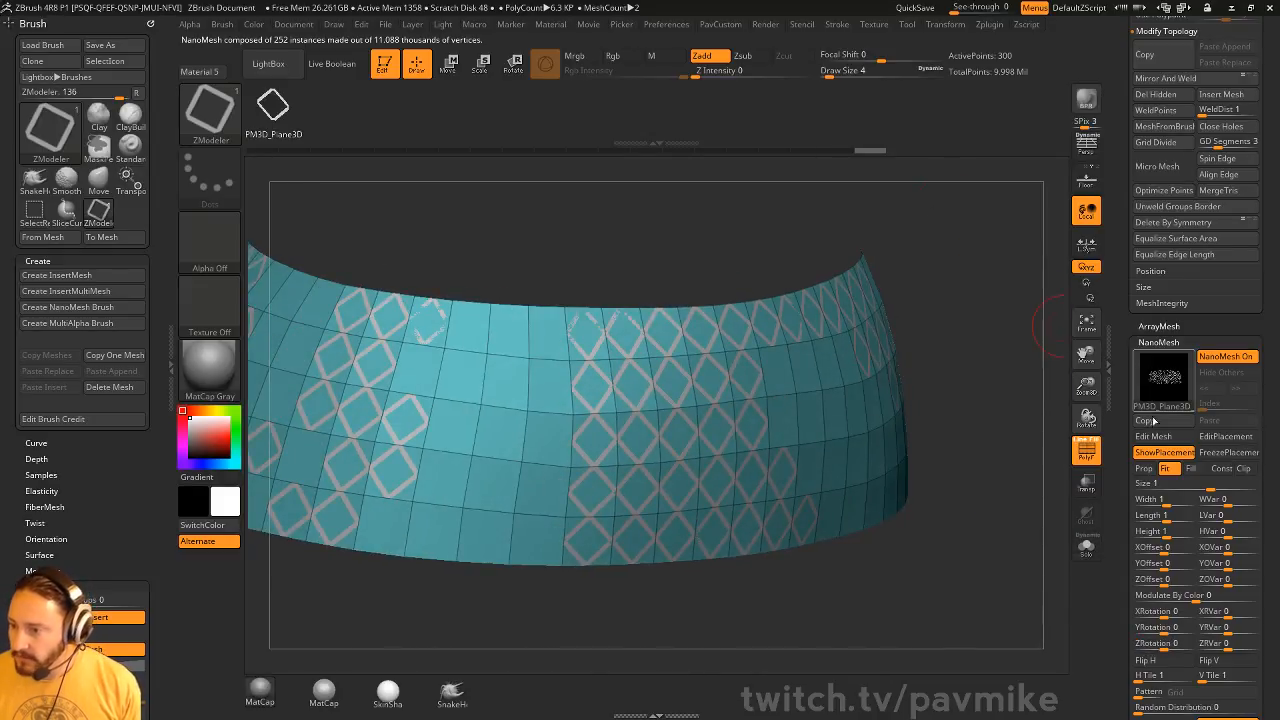
{"action": "left_click", "coordinate": [1168, 453]}
{"action": "left_click_drag", "start_coordinate": [1086, 420], "coordinate": [1086, 453]}
{"action": "left_click", "coordinate": [1090, 455]}
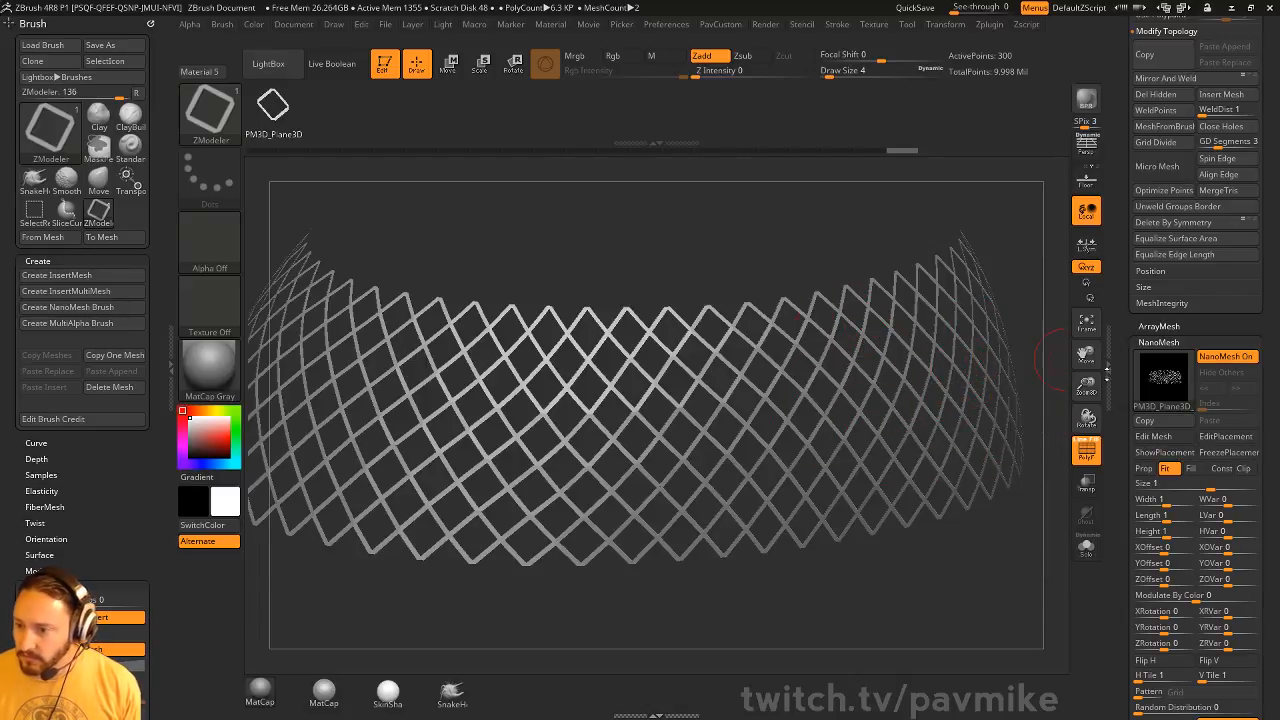
{"action": "left_click", "coordinate": [1176, 446]}
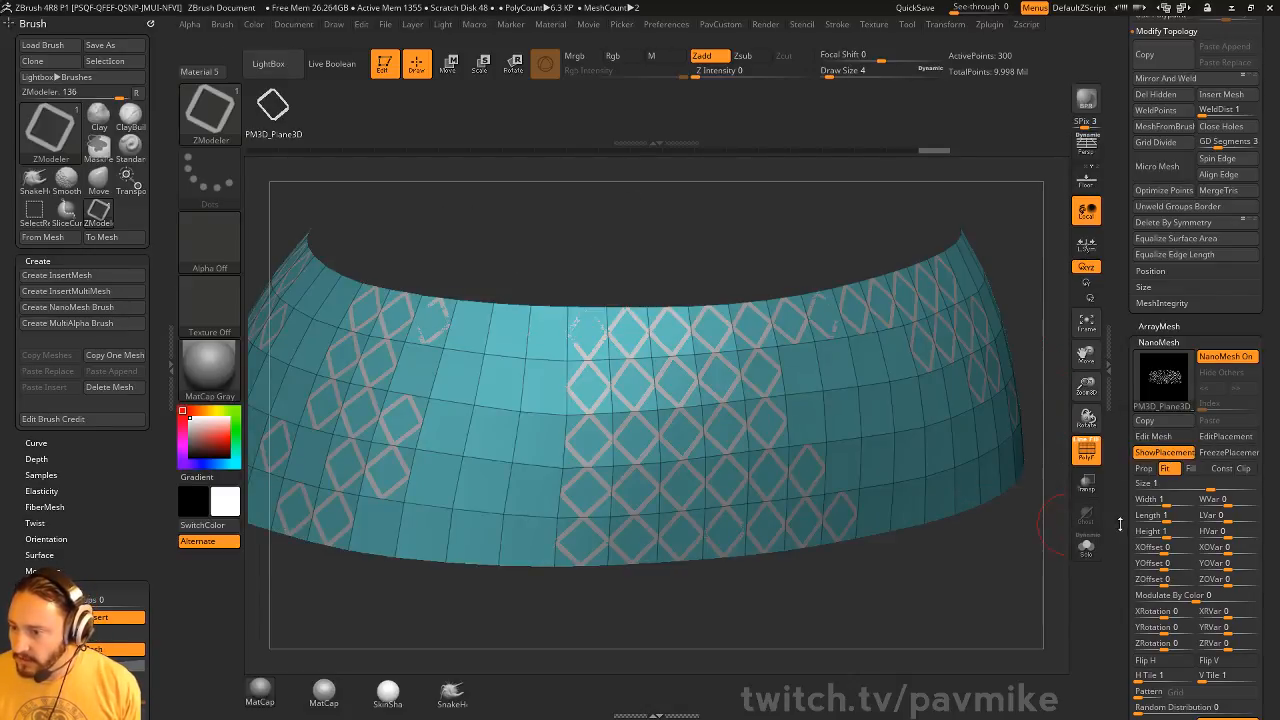
Convert the diamond NanoMesh into real geometry with One To Mesh
{"action": "left_click_drag", "start_coordinate": [1121, 524], "coordinate": [1121, 378]}
{"action": "left_click", "coordinate": [1155, 273]}
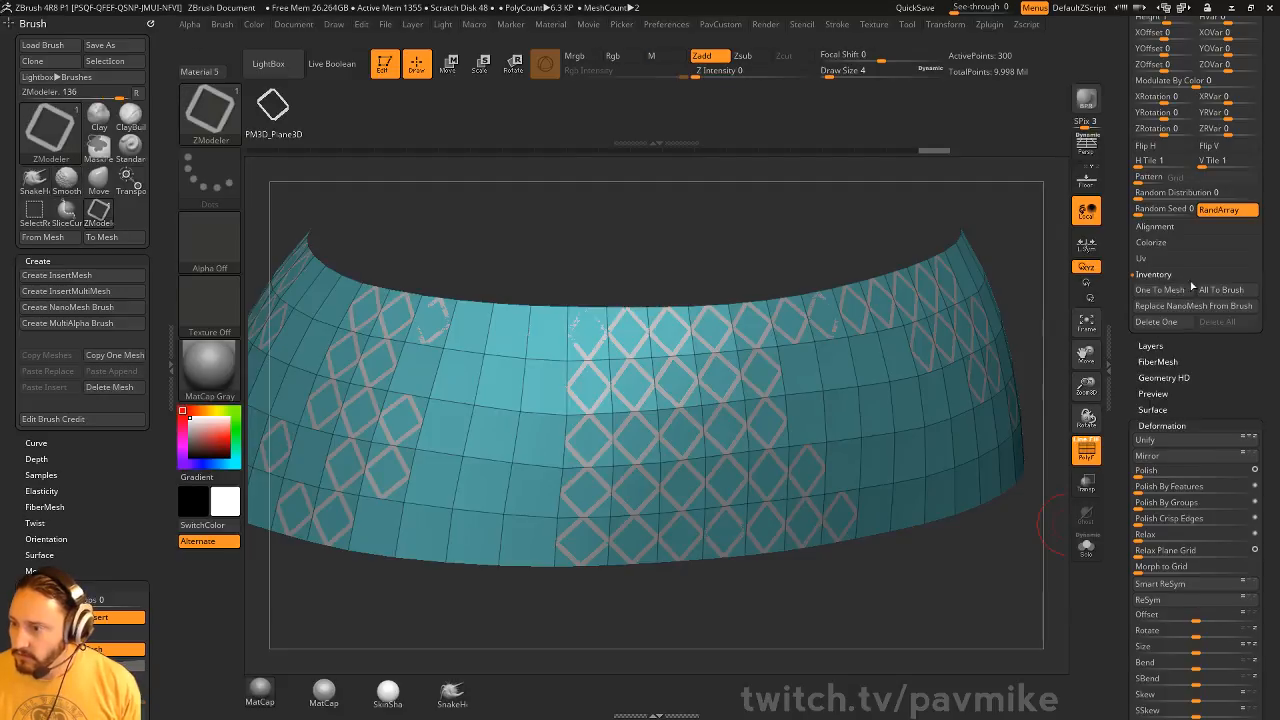
{"action": "left_click", "coordinate": [1168, 295]}
Isolate the diamond lattice's polygroup and delete the hidden base band
{"action": "key", "text": "ctrl+shift"}
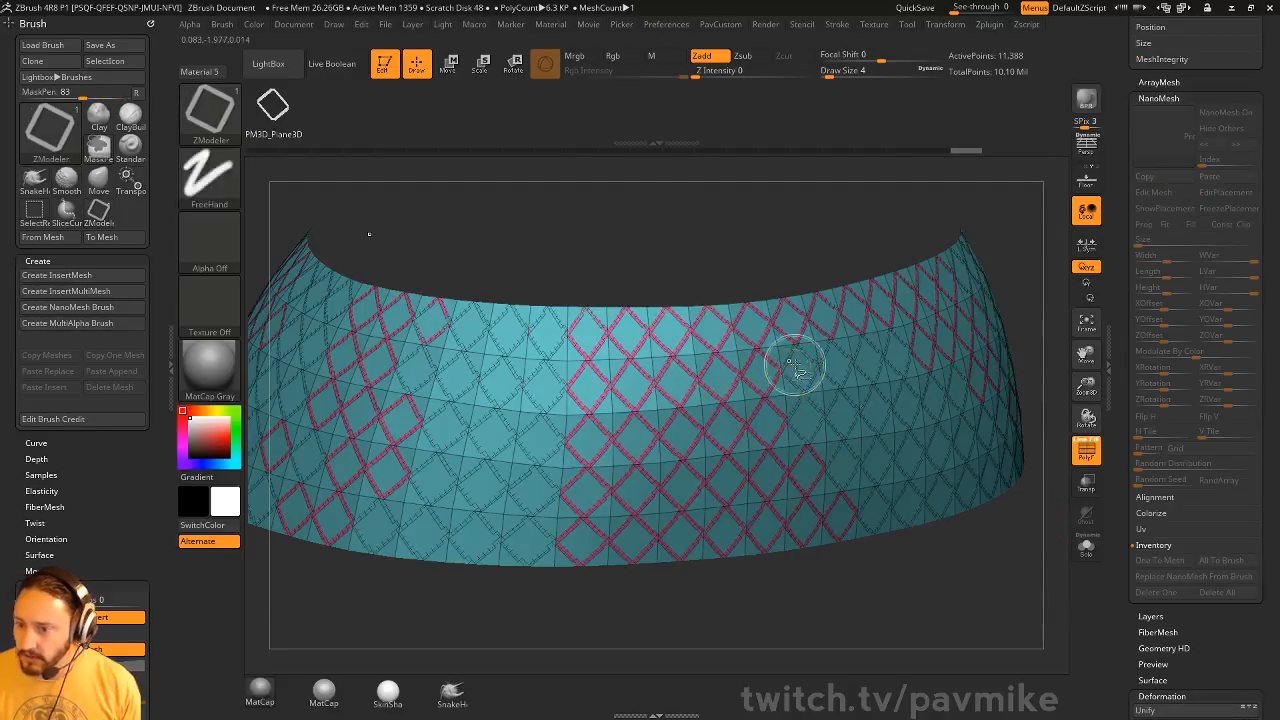
{"action": "left_click", "coordinate": [815, 347], "text": "ctrl+shift"}
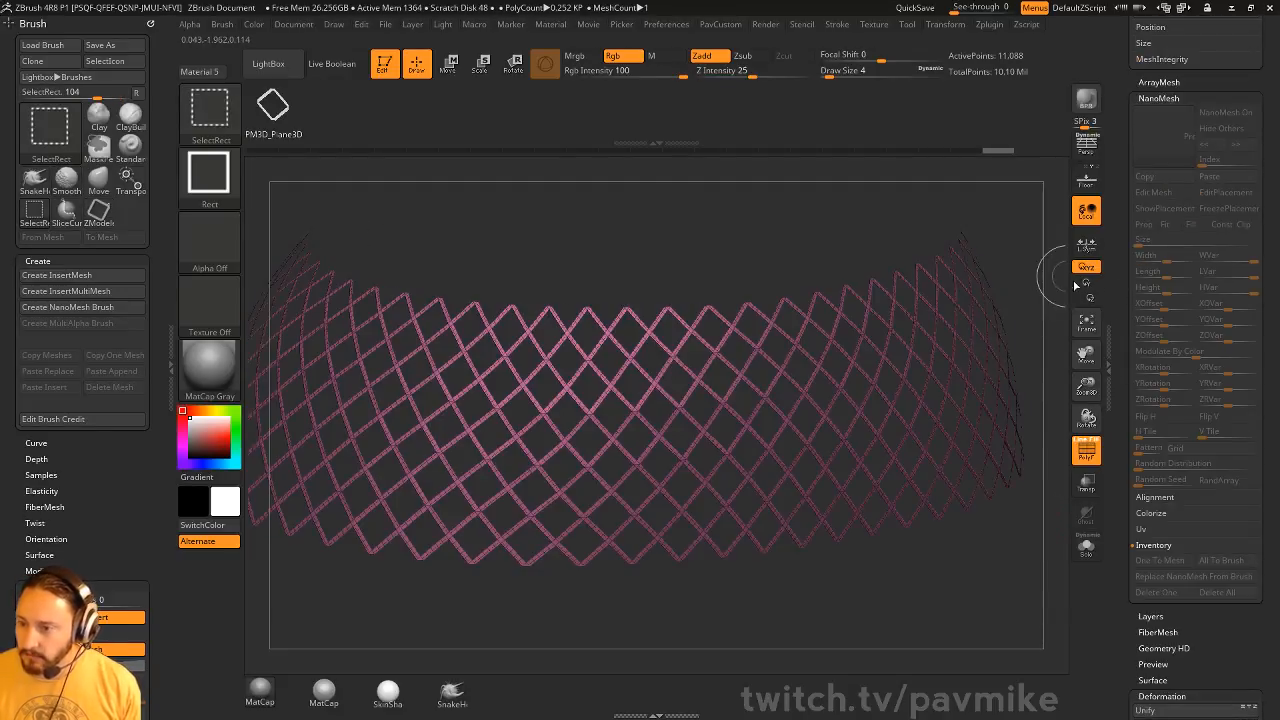
{"action": "left_click", "coordinate": [1012, 240], "text": "ctrl+shift"}
{"action": "left_click_drag", "start_coordinate": [1025, 258], "coordinate": [960, 267]}
{"action": "key", "text": "space"}
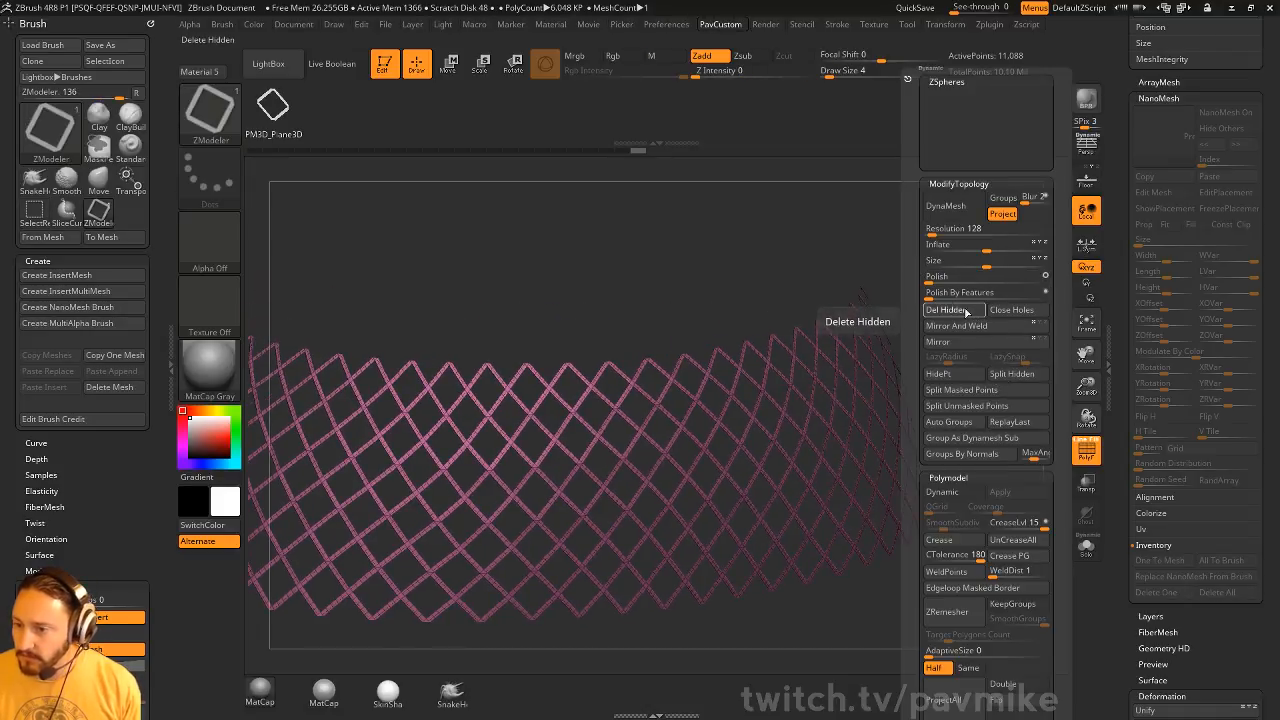
{"action": "left_click", "coordinate": [966, 313]}
Weld the lattice's points with WeldDist at 1 and undo the weld
{"action": "key", "text": "space"}
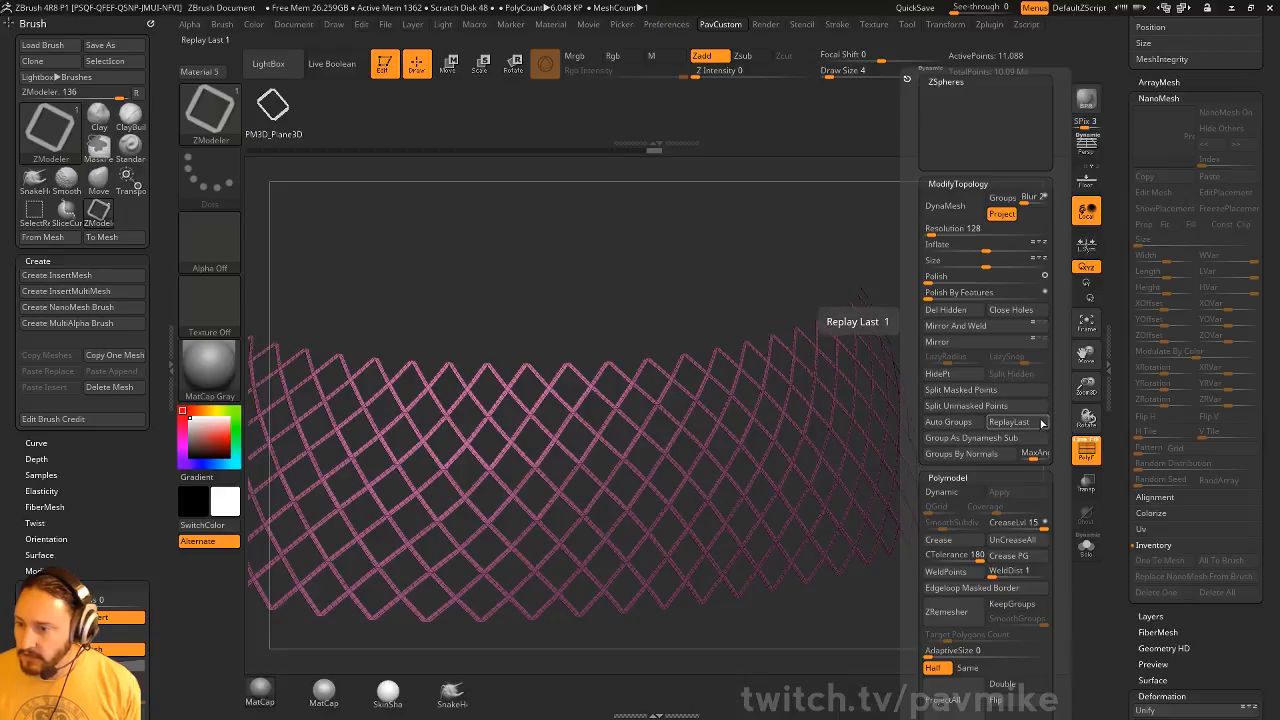
{"action": "left_click", "coordinate": [945, 571]}
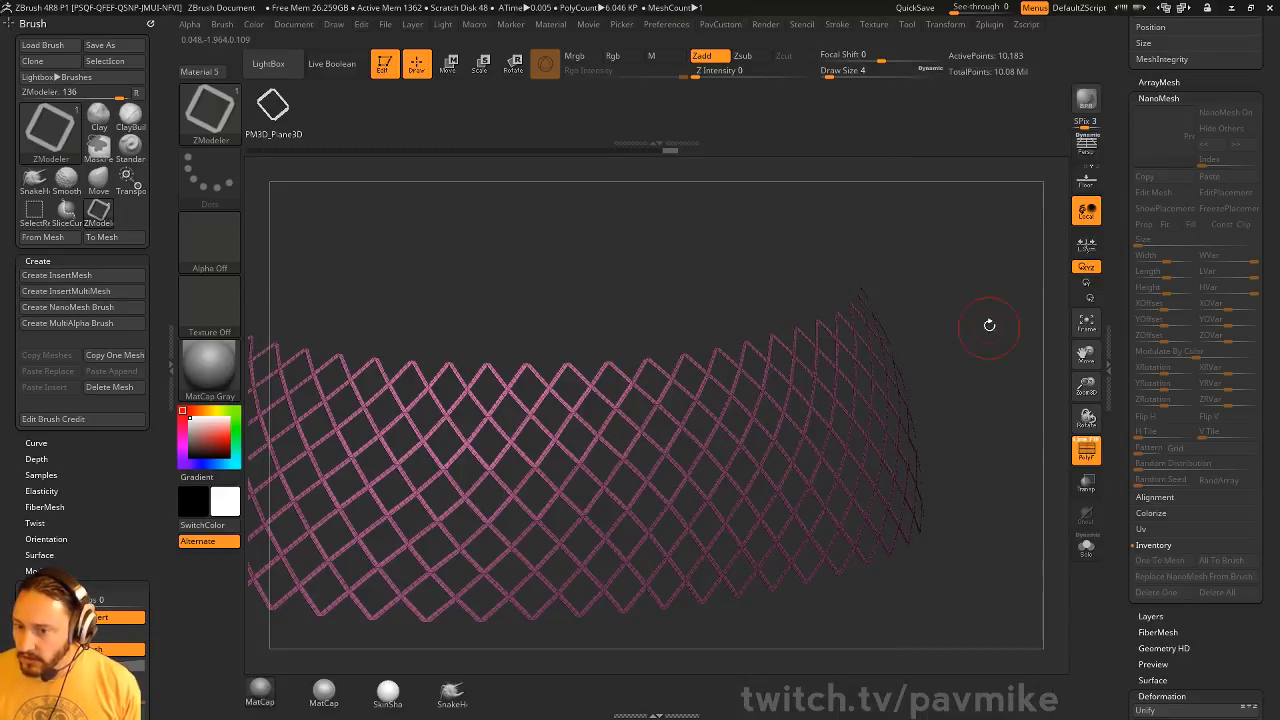
{"action": "key", "text": "ctrl+z"}
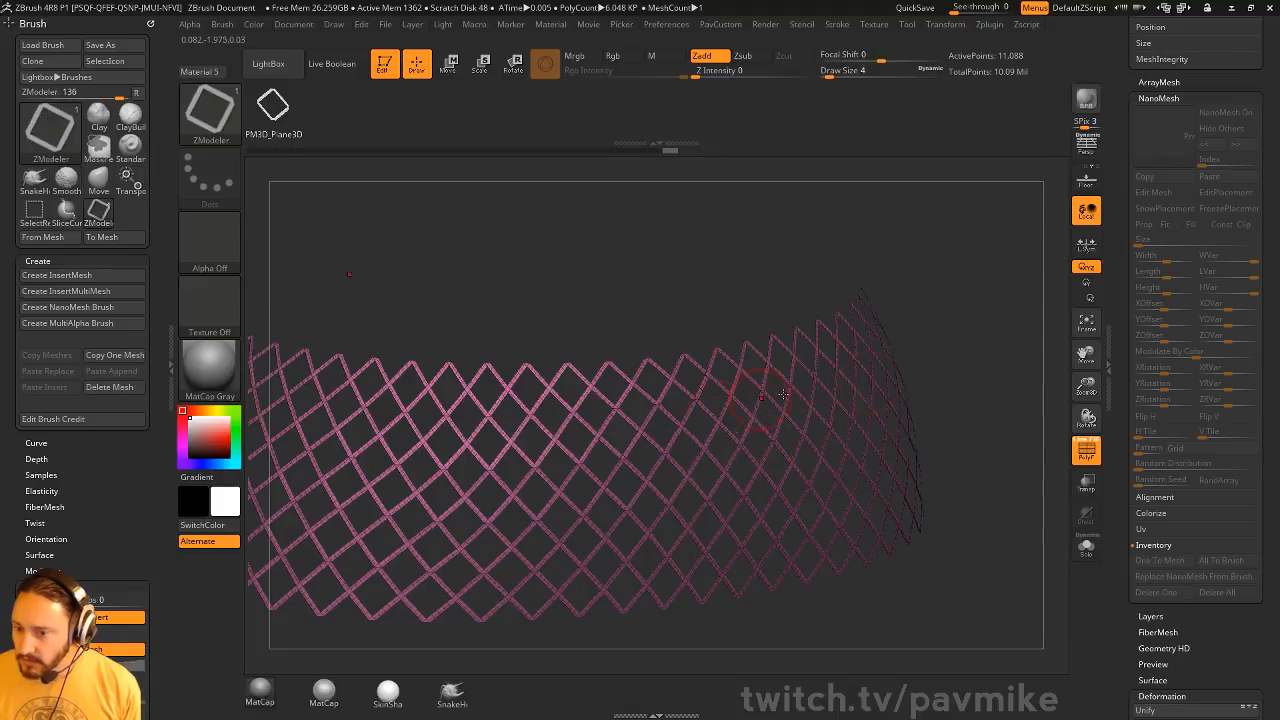
Subdivide the unwelded lattice to examine how its diamonds smooth, and undo the subdivision
{"action": "key", "text": "grave"}
{"action": "left_click", "coordinate": [997, 407]}
{"action": "key", "text": "ctrl+d"}
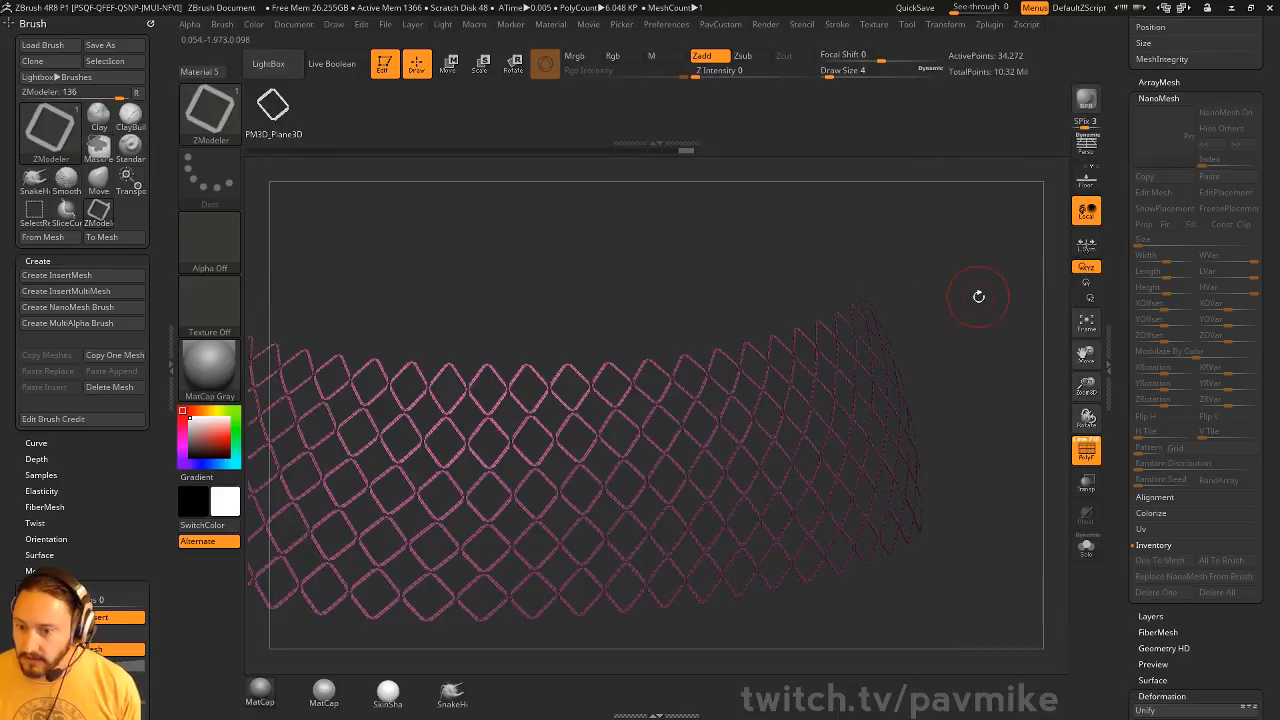
{"action": "left_click_drag", "start_coordinate": [978, 296], "coordinate": [597, 428]}
{"action": "key", "text": "ctrl"}
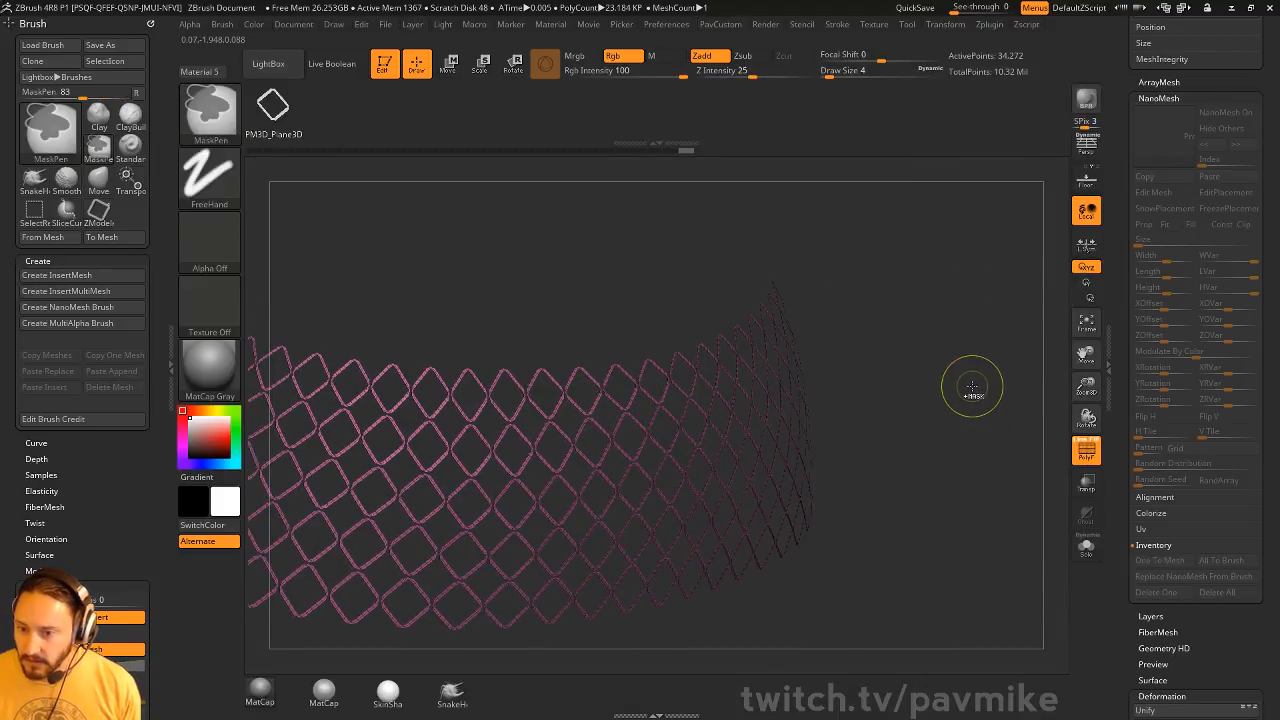
{"action": "key", "text": "ctrl+z"}
{"action": "left_click_drag", "start_coordinate": [974, 386], "coordinate": [980, 392]}
Weld the coincident points of neighbouring diamonds with WeldPoints
{"action": "key", "text": "grave"}
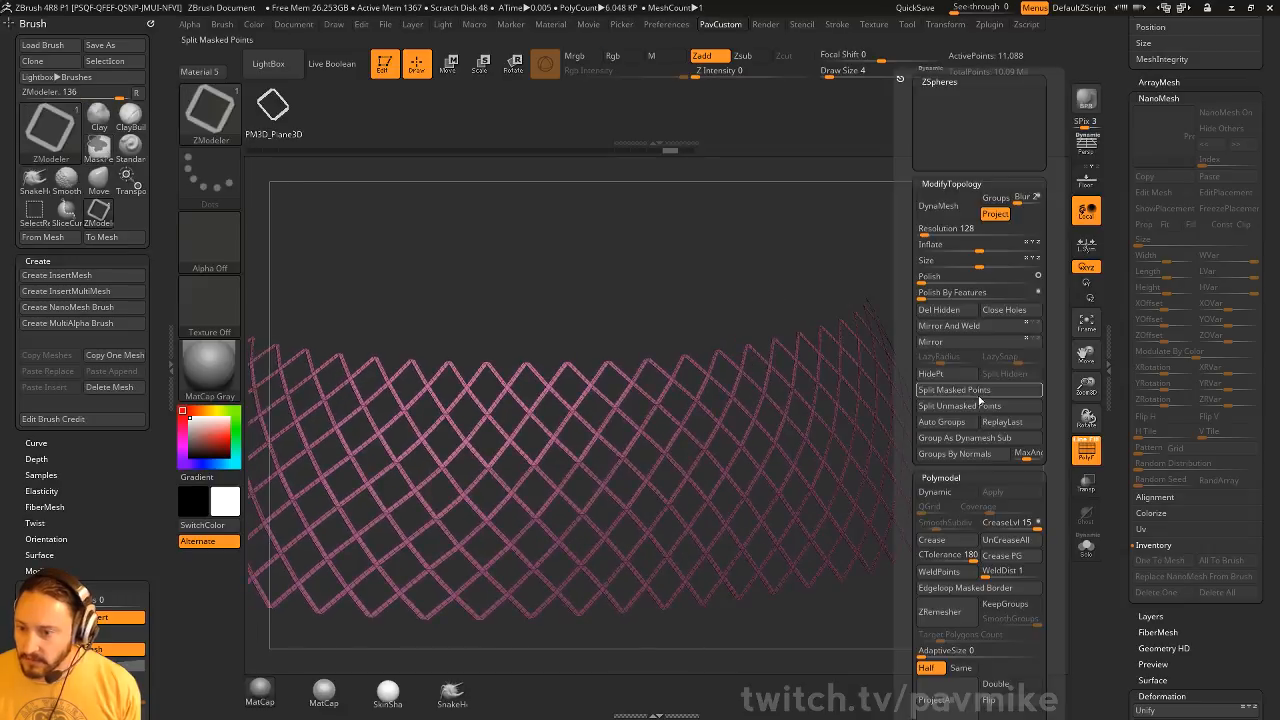
{"action": "left_click", "coordinate": [965, 577]}
{"action": "mouse_move", "coordinate": [1018, 372]}
{"action": "left_mouse_down"}
{"action": "mouse_move", "coordinate": [900, 349]}
{"action": "mouse_move", "coordinate": [941, 402]}
{"action": "left_mouse_up"}
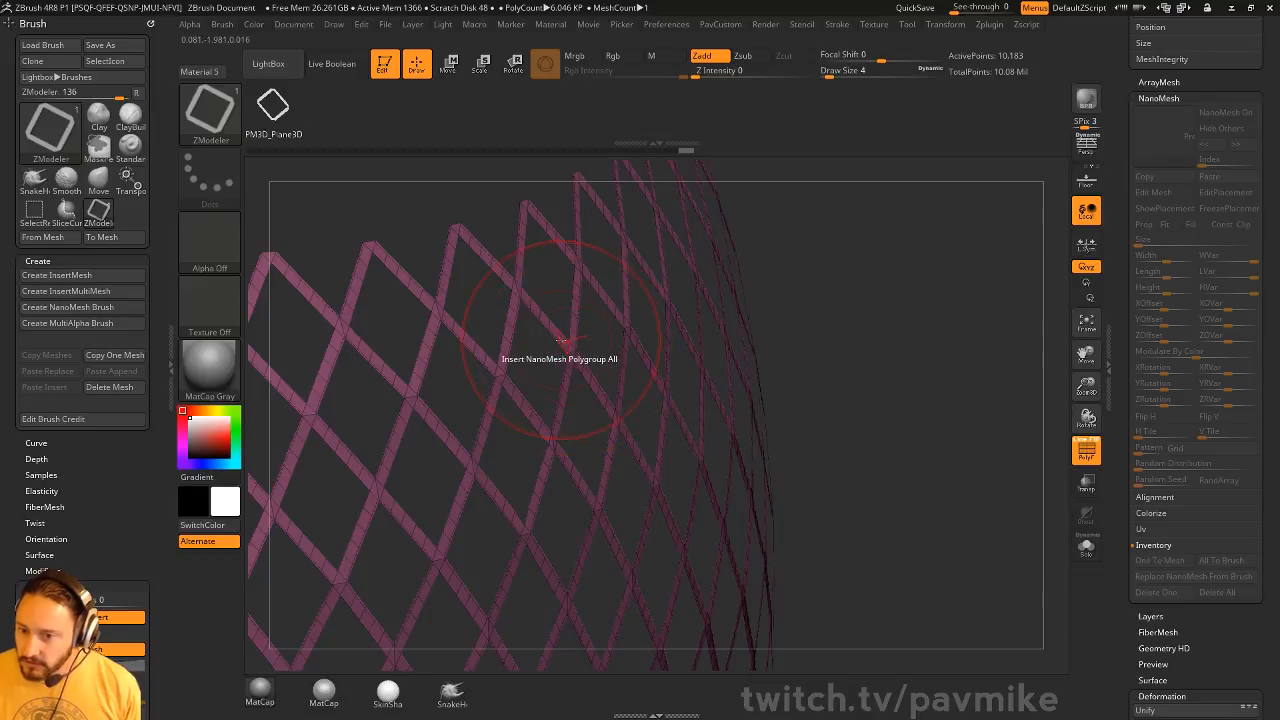
Set the ZModeler polygon action to QMesh and extrude the lattice's whole polygroup slightly to give it thickness
{"action": "key", "text": "space"}
{"action": "left_click", "coordinate": [626, 172]}
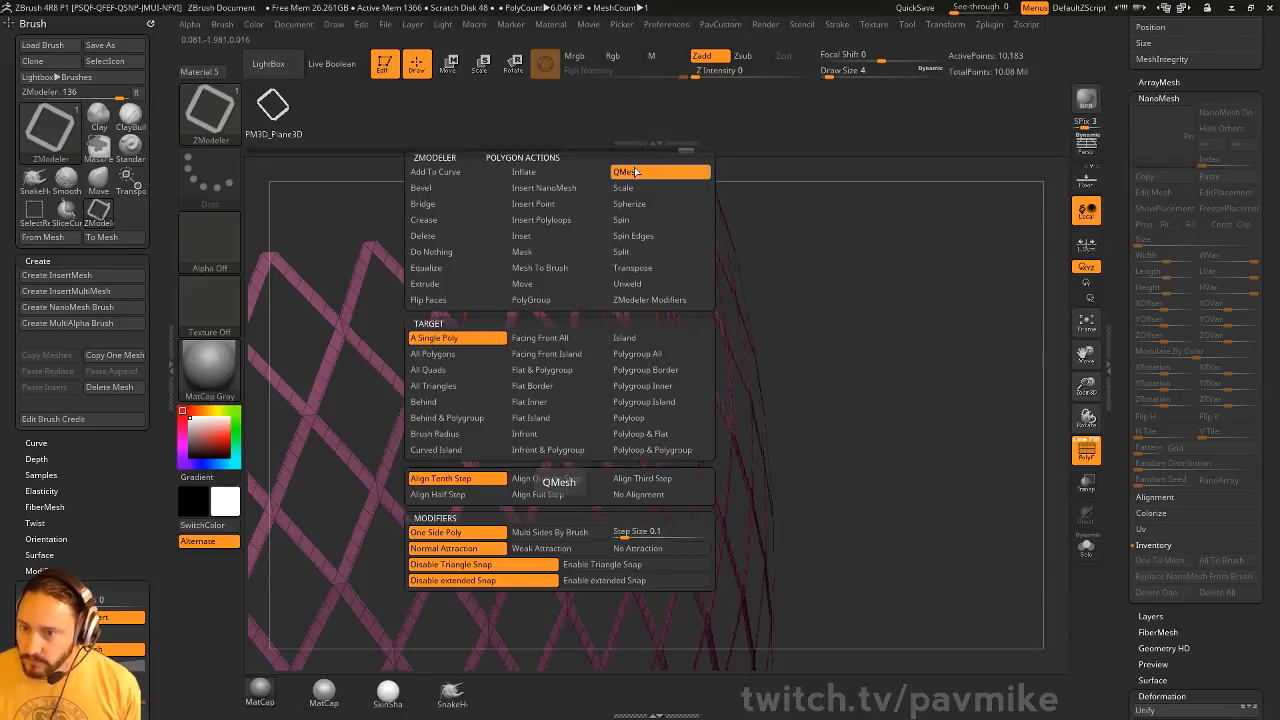
{"action": "left_click", "coordinate": [623, 370]}
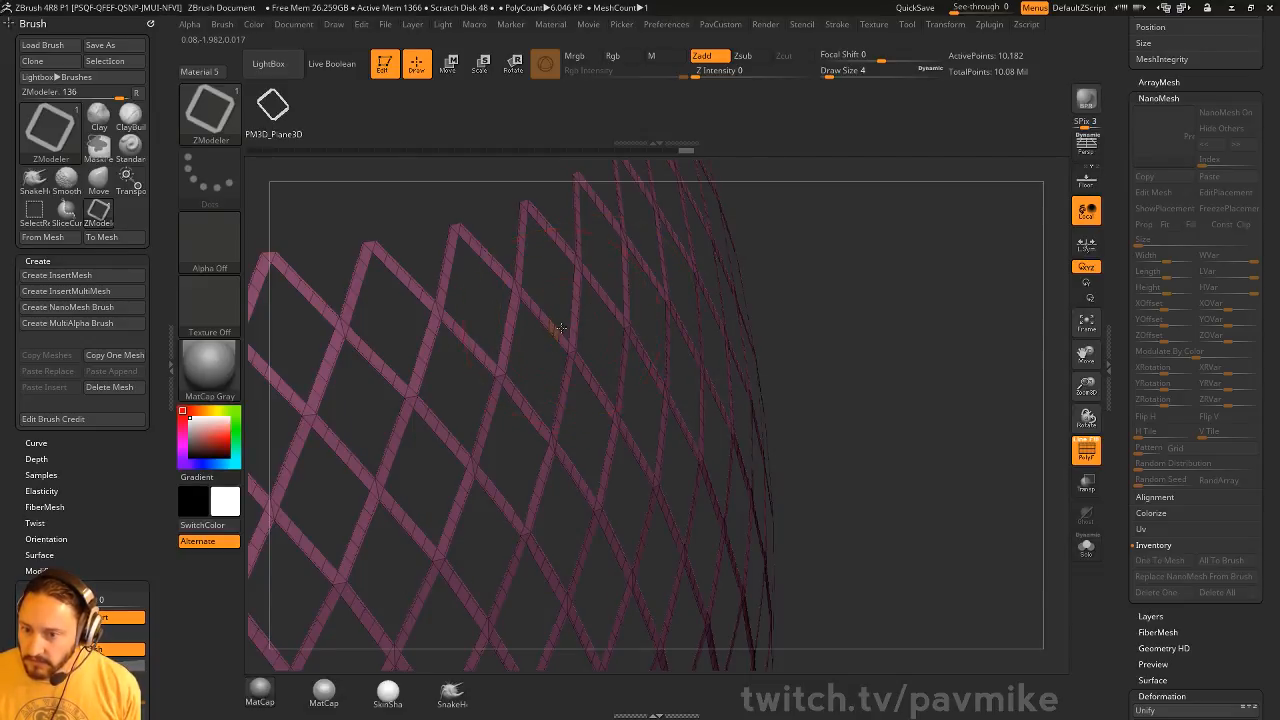
{"action": "left_click_drag", "start_coordinate": [561, 329], "coordinate": [563, 332]}
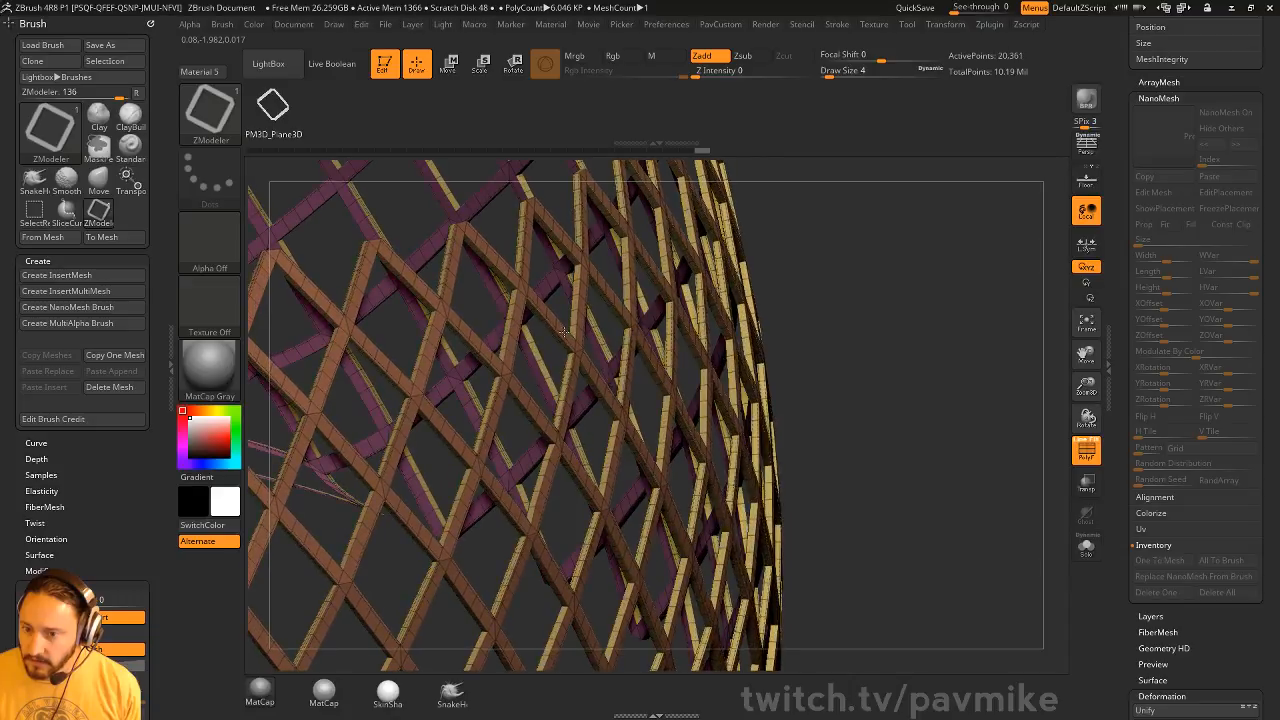
Turn off the polyframe display and show all the character's subtools together with the lattice
{"action": "left_click_drag", "start_coordinate": [985, 393], "coordinate": [925, 245], "text": "alt"}
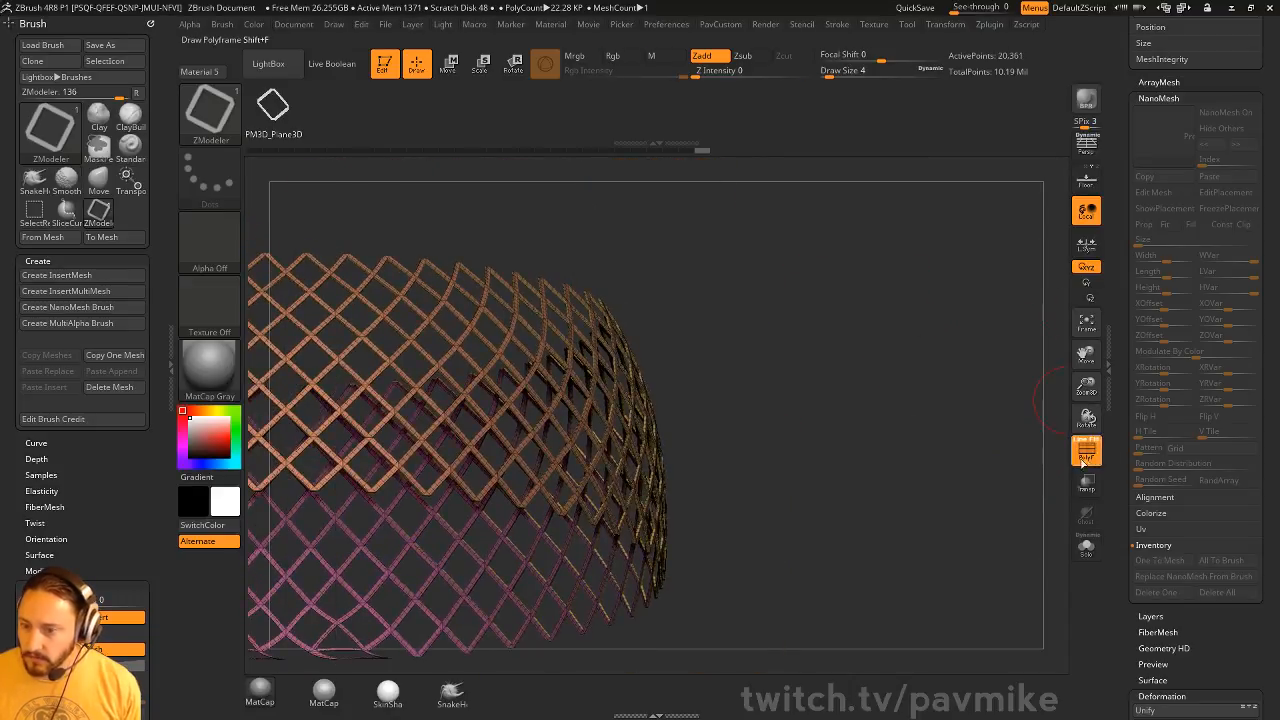
{"action": "left_click", "coordinate": [1086, 451]}
{"action": "left_click_drag", "start_coordinate": [963, 341], "coordinate": [1003, 303], "text": "alt"}
{"action": "left_click_drag", "start_coordinate": [1118, 400], "coordinate": [1118, 626]}
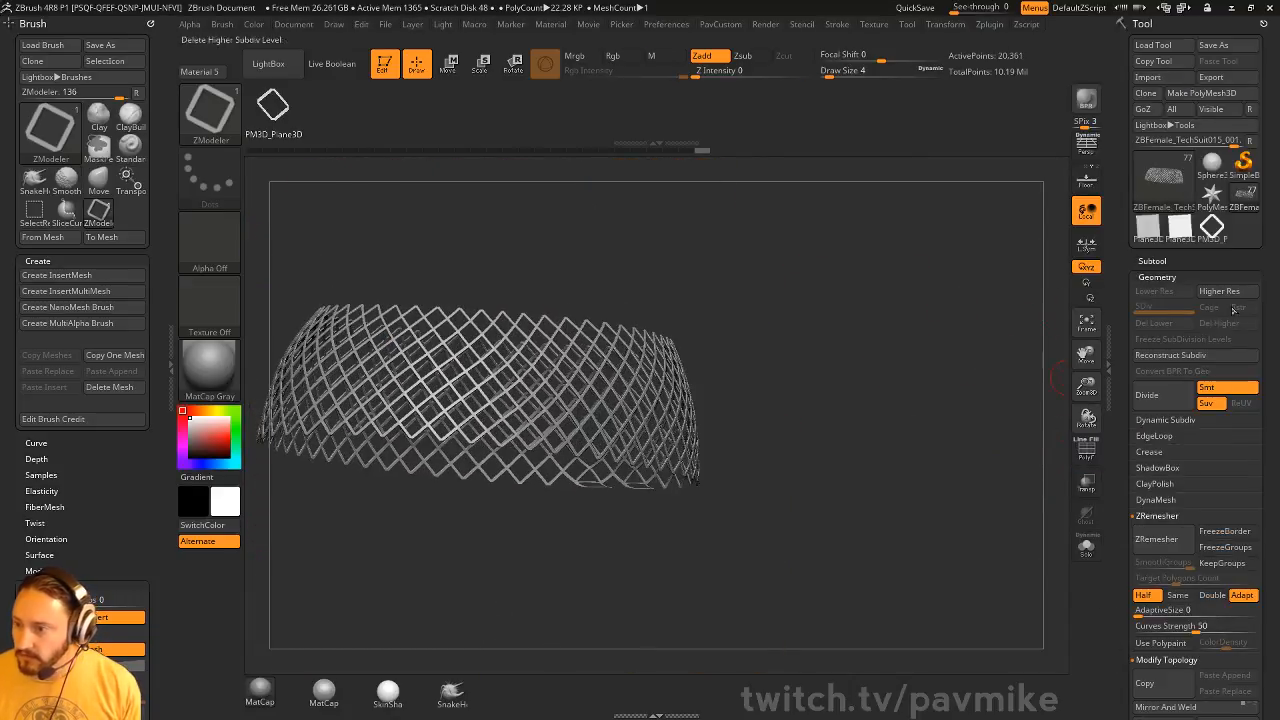
{"action": "left_click", "coordinate": [1157, 261], "text": "shift"}
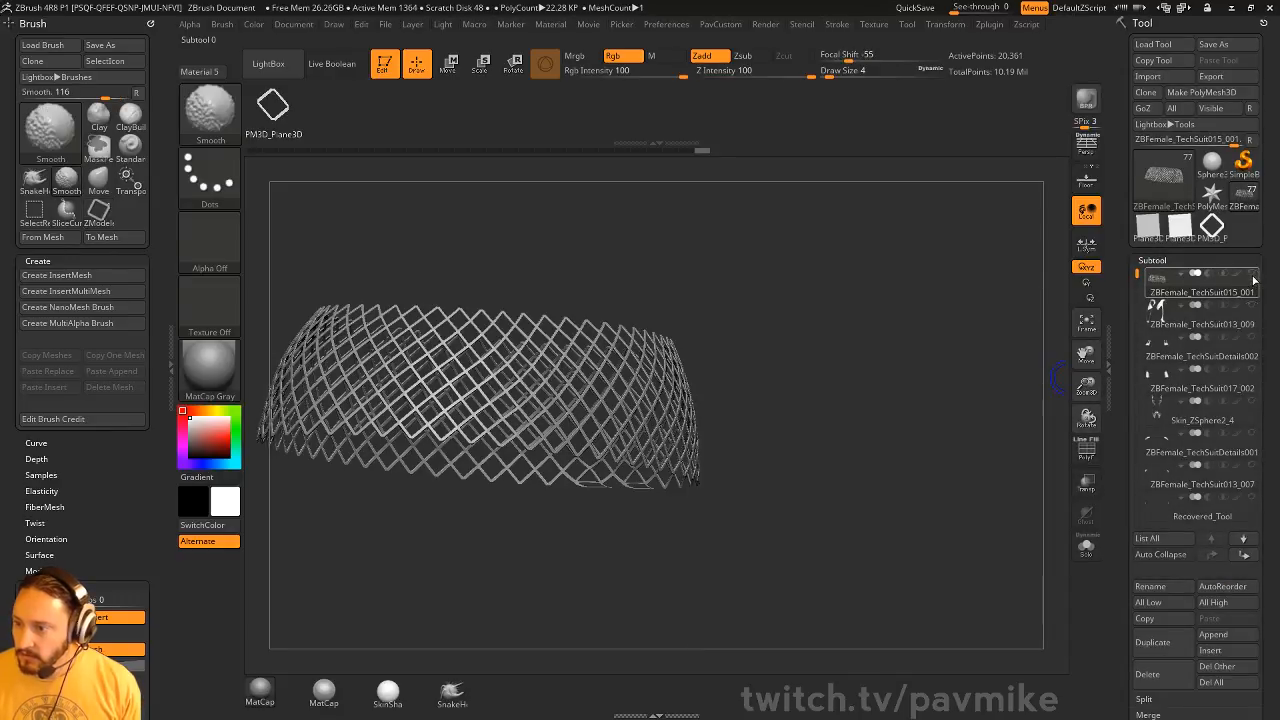
{"action": "left_click", "coordinate": [1206, 296]}
Hide the helmet pieces covering the head and select the lattice subtool ZBFemale_TechSuit015_001
{"action": "left_click_drag", "start_coordinate": [889, 298], "coordinate": [866, 284]}
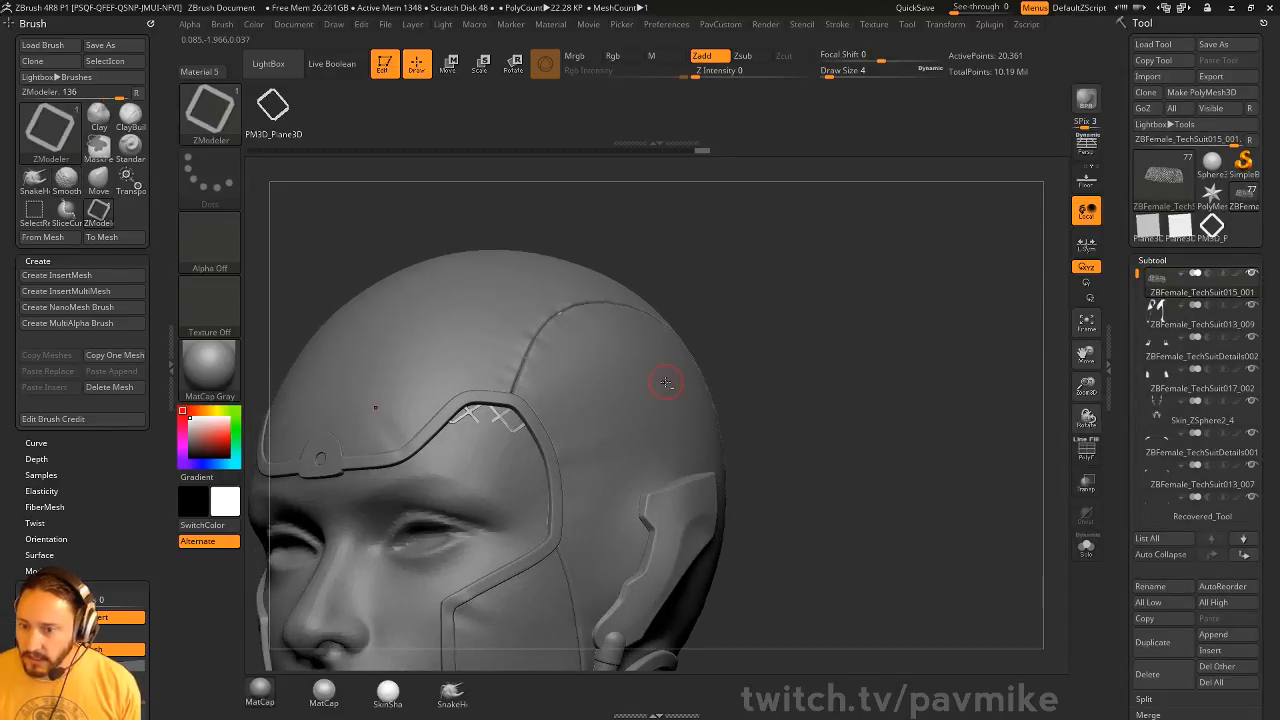
{"action": "left_click", "coordinate": [663, 377], "text": "alt"}
{"action": "left_click", "coordinate": [1212, 326]}
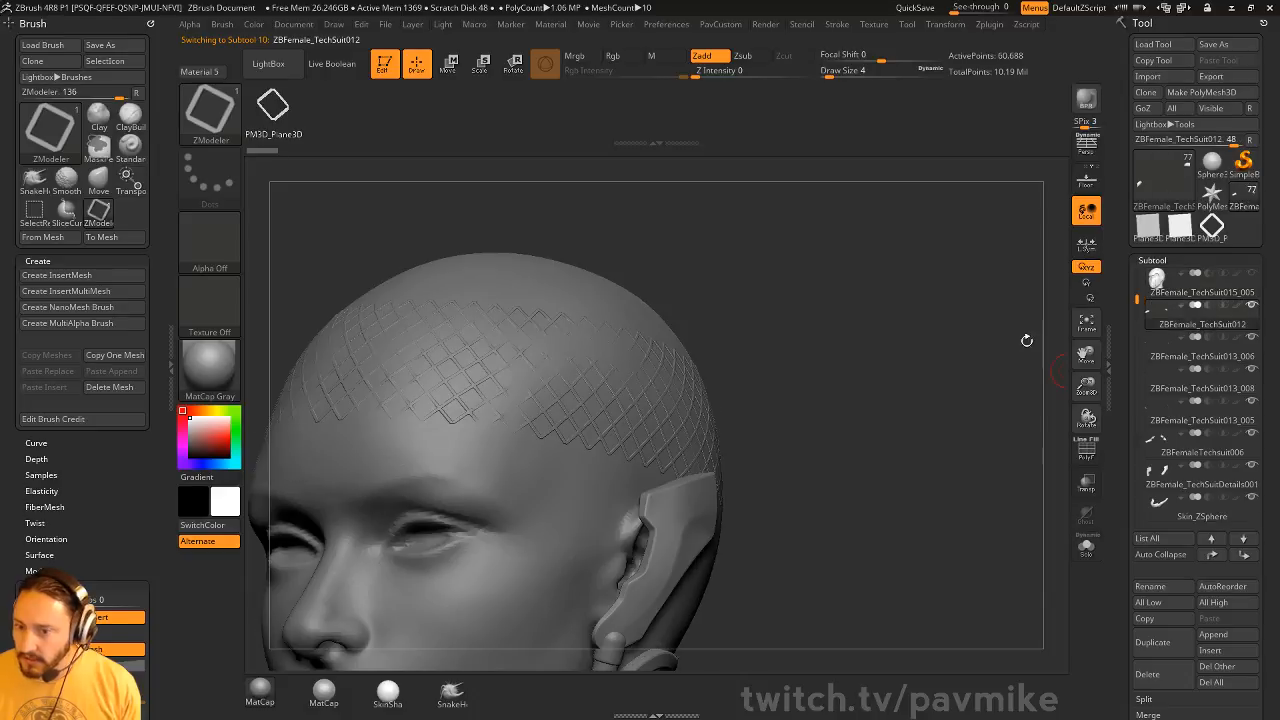
{"action": "left_click_drag", "start_coordinate": [912, 334], "coordinate": [704, 406]}
{"action": "left_click", "coordinate": [678, 406], "text": "alt"}
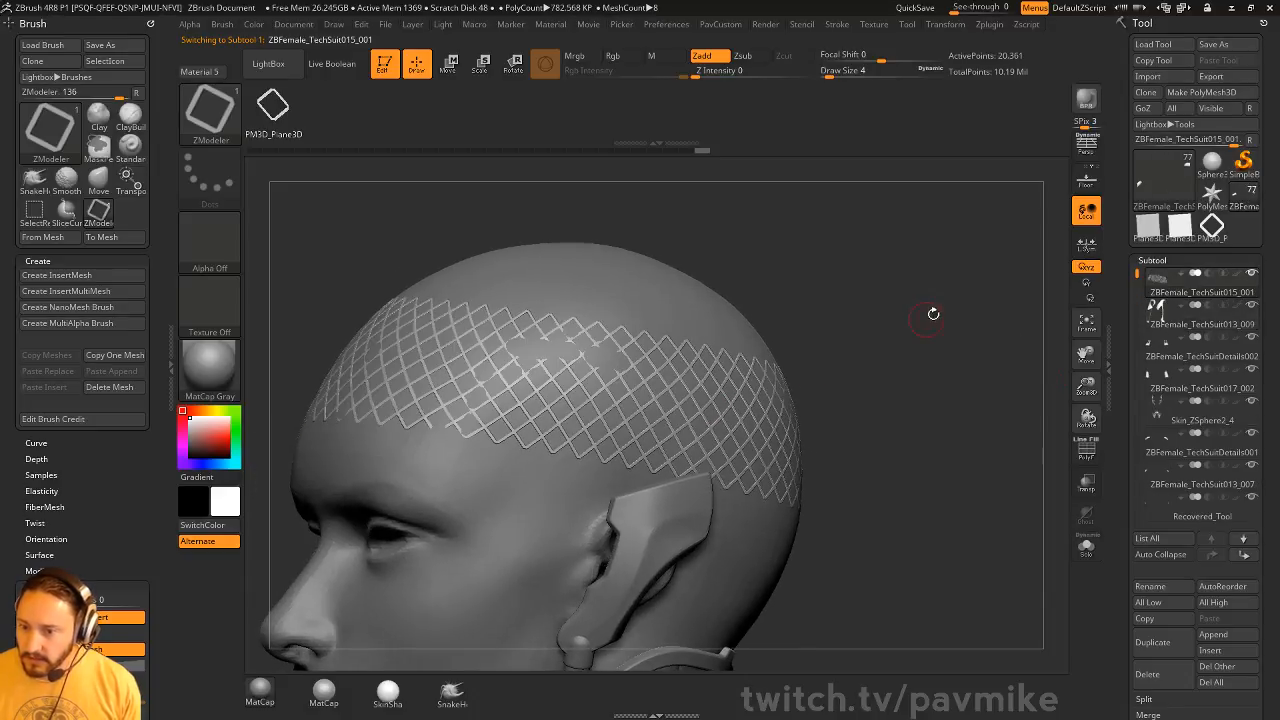
Pull the lattice areas buried in the scalp outward with the Move brush at draw size 37, and reduce the draw size to 4
{"action": "left_click_drag", "start_coordinate": [934, 309], "coordinate": [903, 350]}
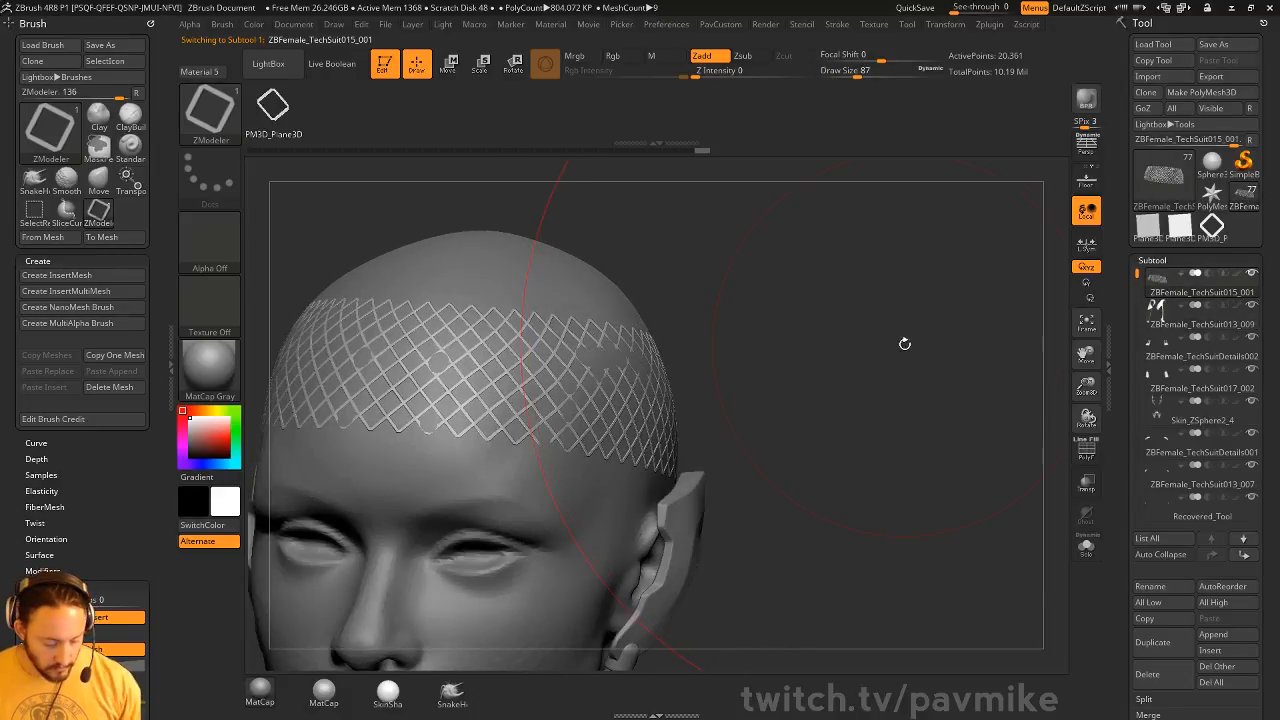
{"action": "key", "text": "s"}
{"action": "left_click_drag", "start_coordinate": [632, 382], "coordinate": [614, 382]}
{"action": "key", "text": "b"}
{"action": "key", "text": "m"}
{"action": "key", "text": "v"}
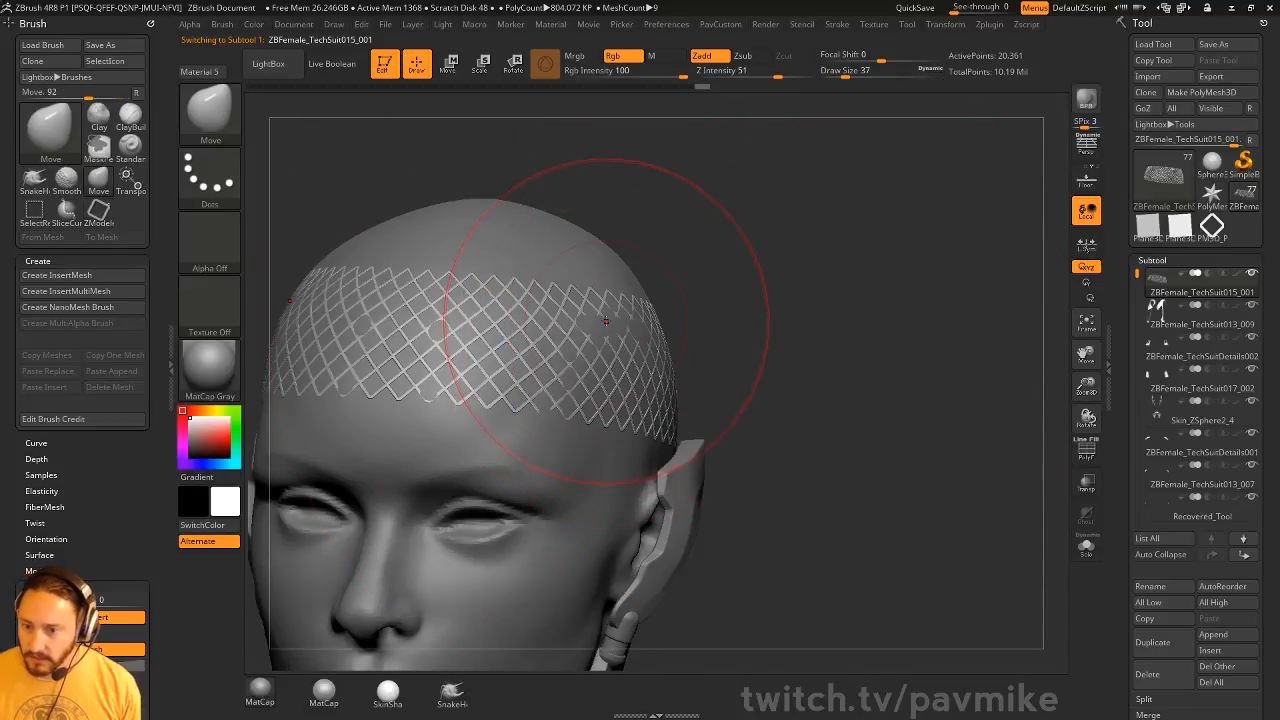
{"action": "left_click_drag", "start_coordinate": [610, 325], "coordinate": [642, 356], "text": "alt"}
{"action": "right_click_drag", "start_coordinate": [564, 302], "coordinate": [454, 339]}
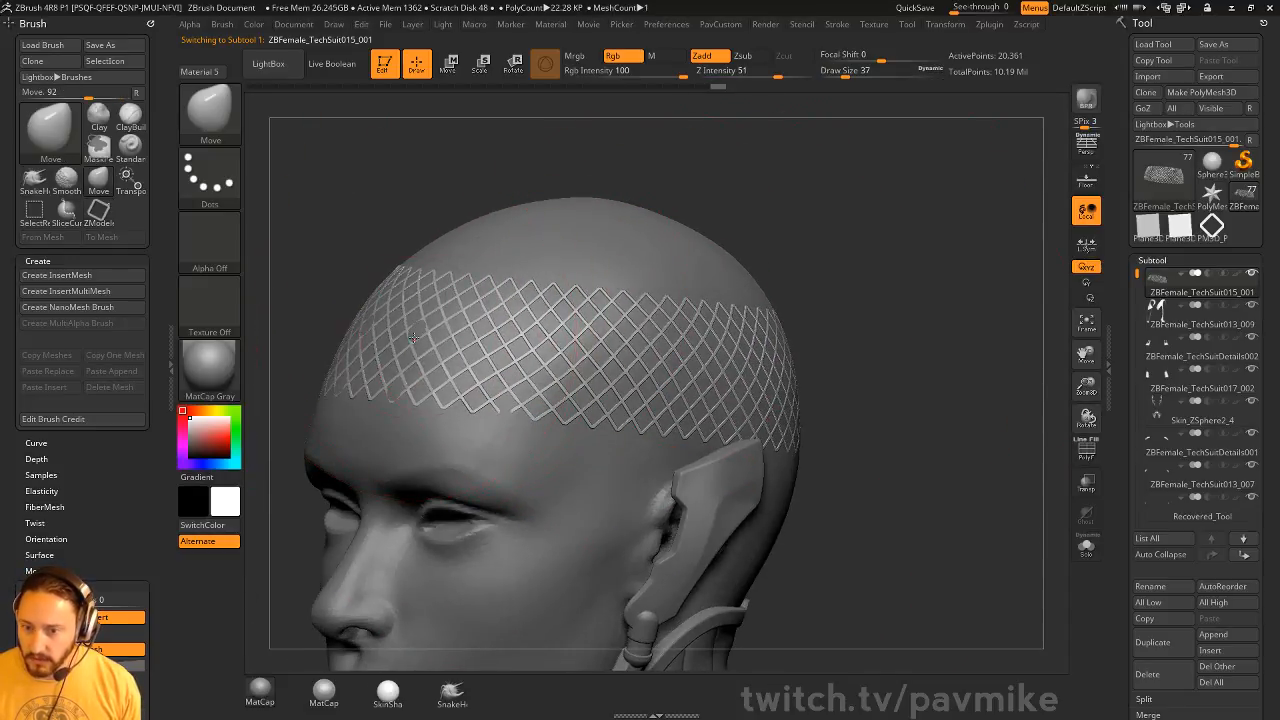
{"action": "left_click_drag", "start_coordinate": [414, 337], "coordinate": [412, 333], "text": "alt"}
{"action": "left_click_drag", "start_coordinate": [848, 290], "coordinate": [925, 295]}
{"action": "key", "text": "s"}
{"action": "left_click_drag", "start_coordinate": [541, 421], "coordinate": [509, 400]}
{"action": "mouse_move", "coordinate": [930, 335]}
{"action": "left_mouse_down"}
{"action": "mouse_move", "coordinate": [820, 323]}
{"action": "mouse_move", "coordinate": [914, 340]}
{"action": "mouse_move", "coordinate": [870, 338]}
{"action": "left_mouse_up"}
Inflate the lattice slightly to thicken its strands
{"action": "key", "text": "space"}
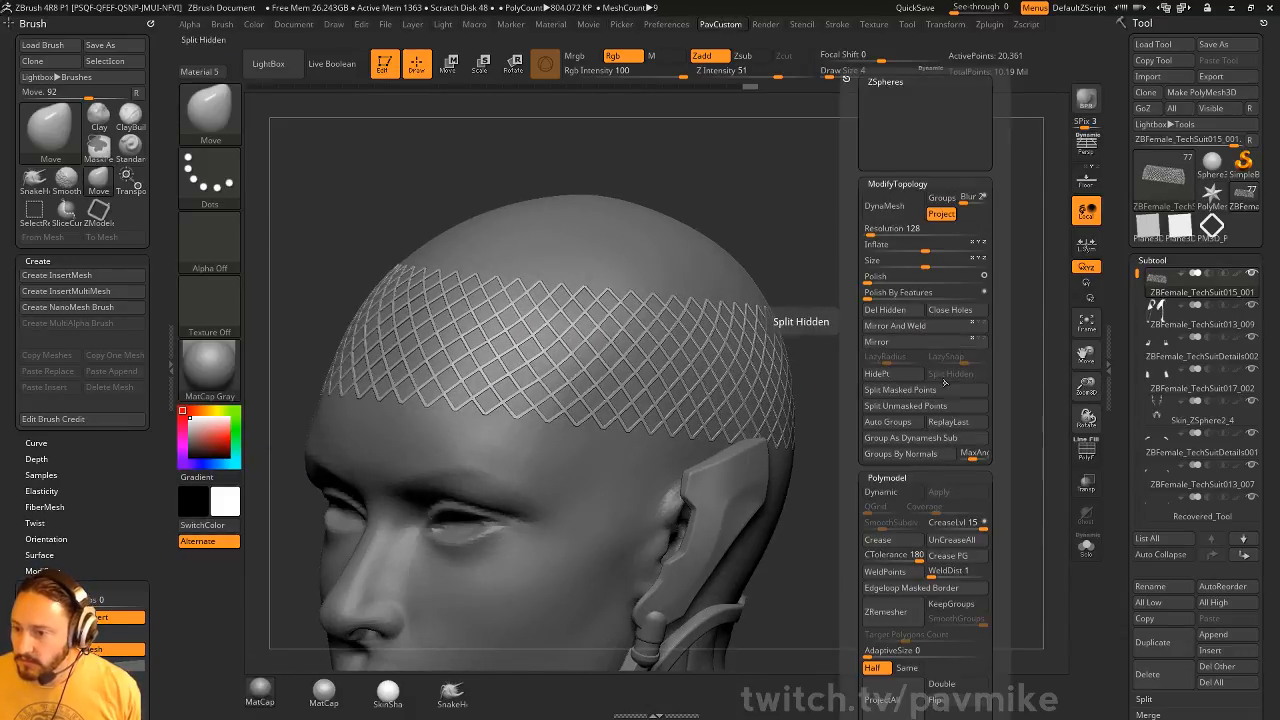
{"action": "left_click_drag", "start_coordinate": [862, 399], "coordinate": [851, 390]}
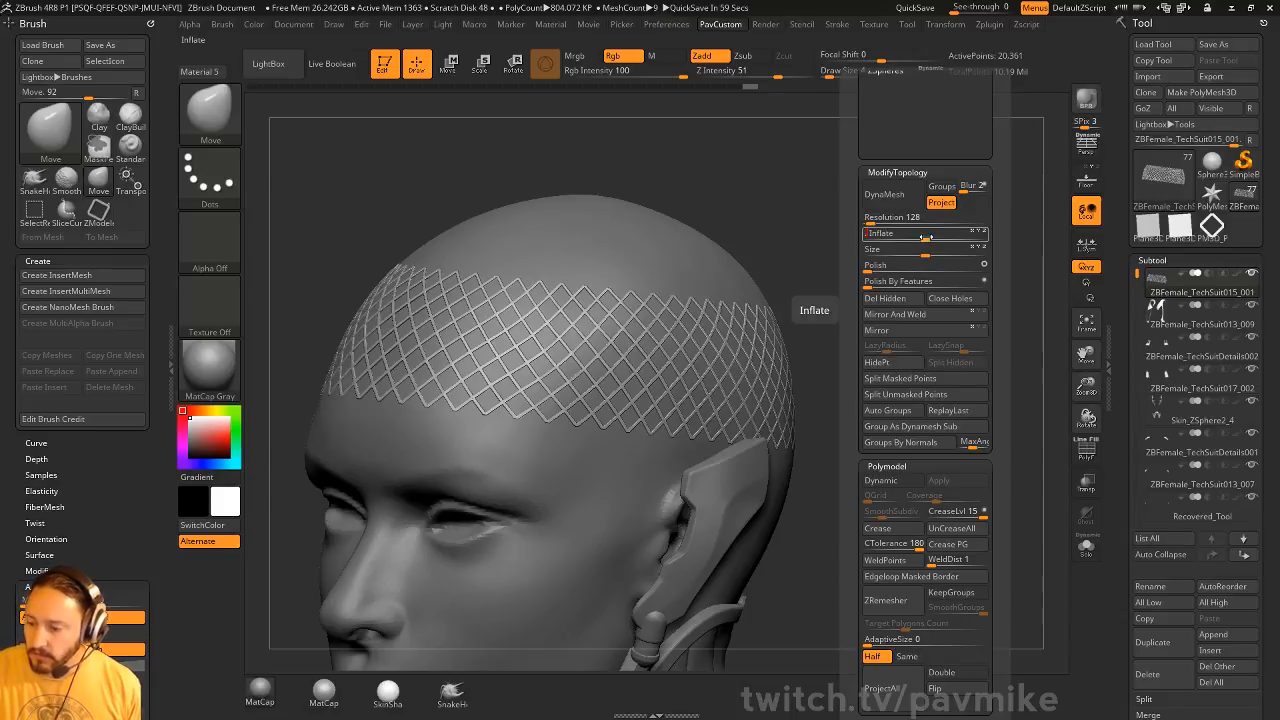
{"action": "key", "text": "Return"}
{"action": "key", "text": "grave"}
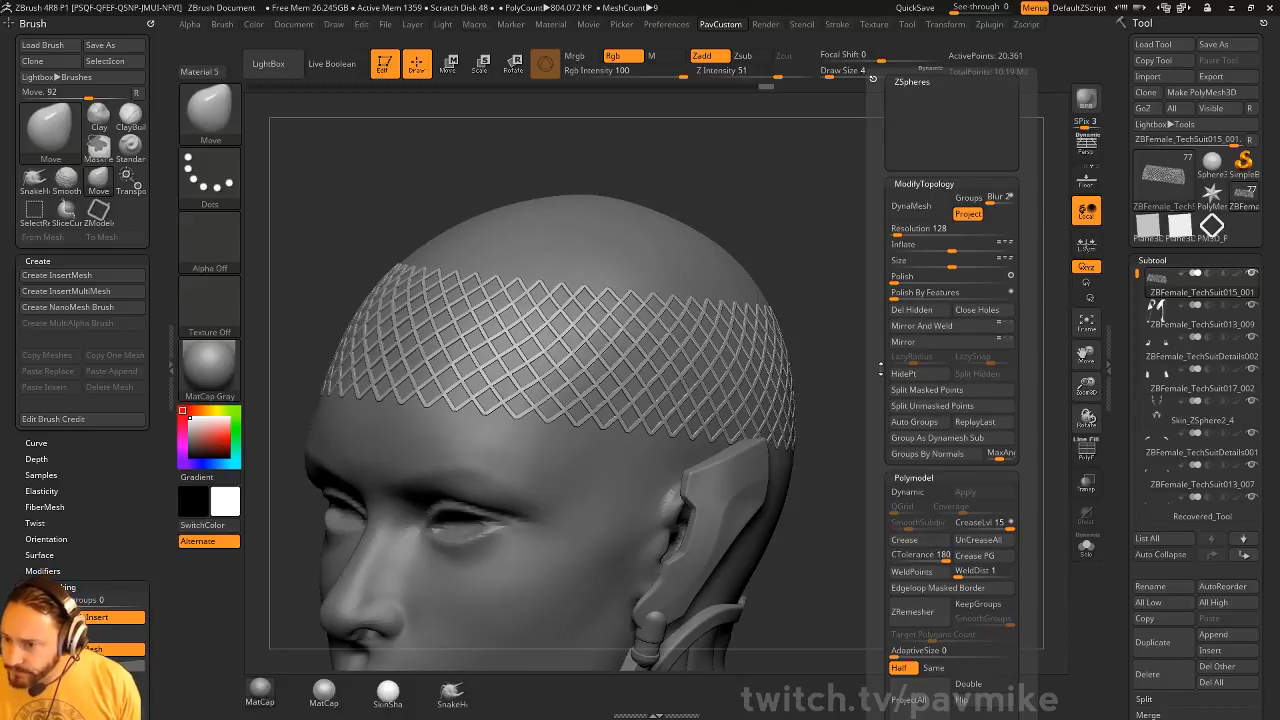
Redo the last three lattice edits and smooth the lattice with Dynamic Subdiv, always allowing its automatic activation until the next restart
{"action": "left_click_drag", "start_coordinate": [882, 412], "coordinate": [883, 311]}
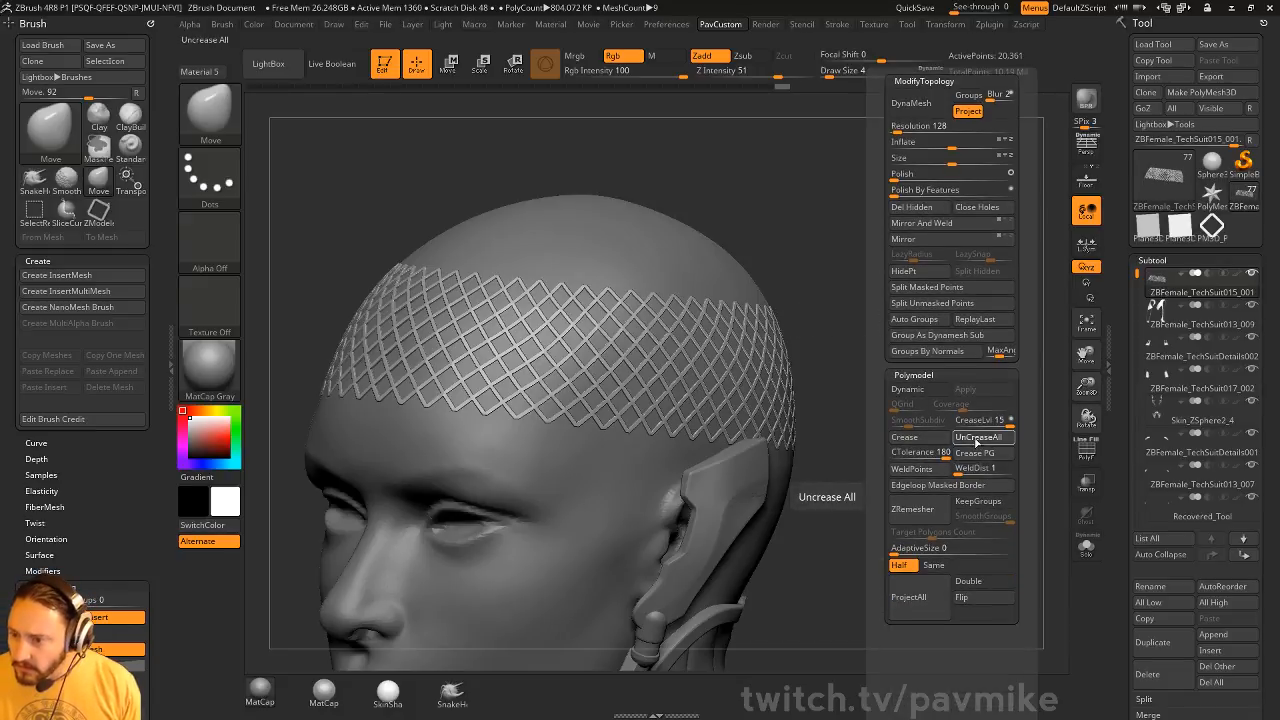
{"action": "key", "text": "ctrl+shift+z"}
{"action": "key", "text": "ctrl+shift+z"}
{"action": "key", "text": "ctrl+shift+z"}
{"action": "key", "text": "d"}
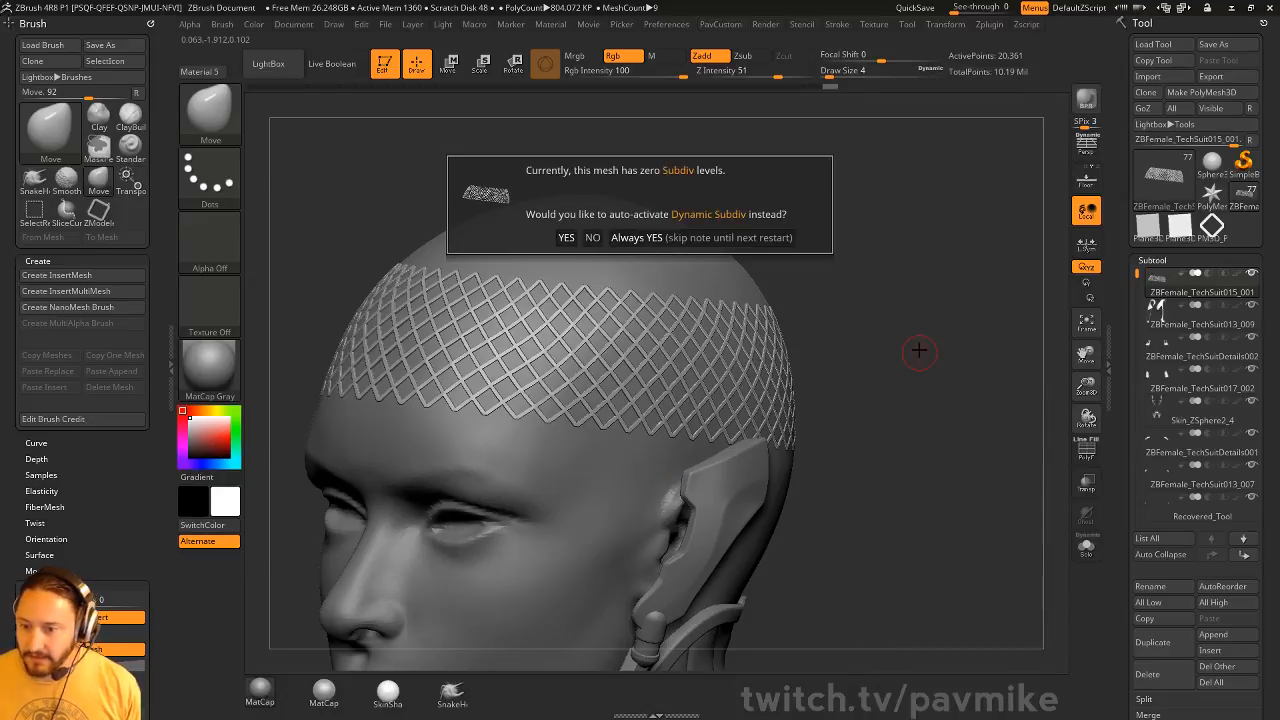
{"action": "left_click", "coordinate": [709, 240]}
{"action": "left_click_drag", "start_coordinate": [877, 272], "coordinate": [744, 347]}
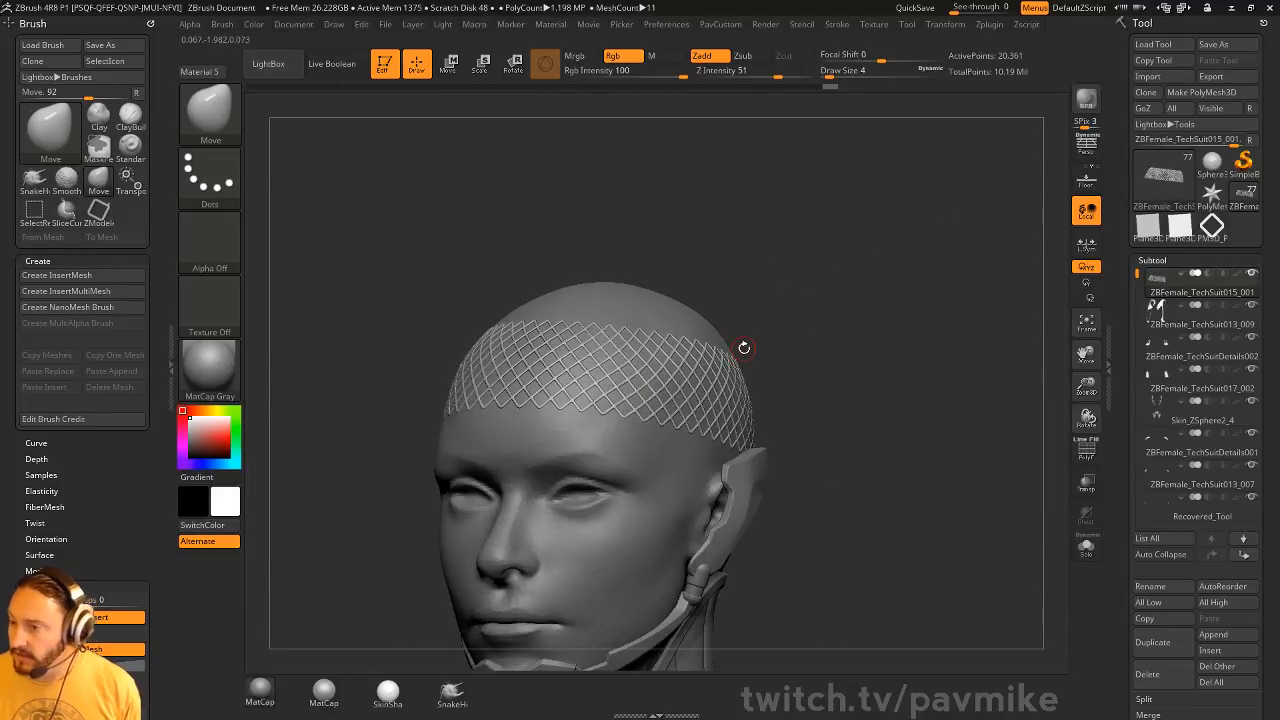
Delete the lattice subtool ZBFemale_TechSuit015_001 from the character
{"action": "left_click_drag", "start_coordinate": [1120, 434], "coordinate": [1121, 405]}
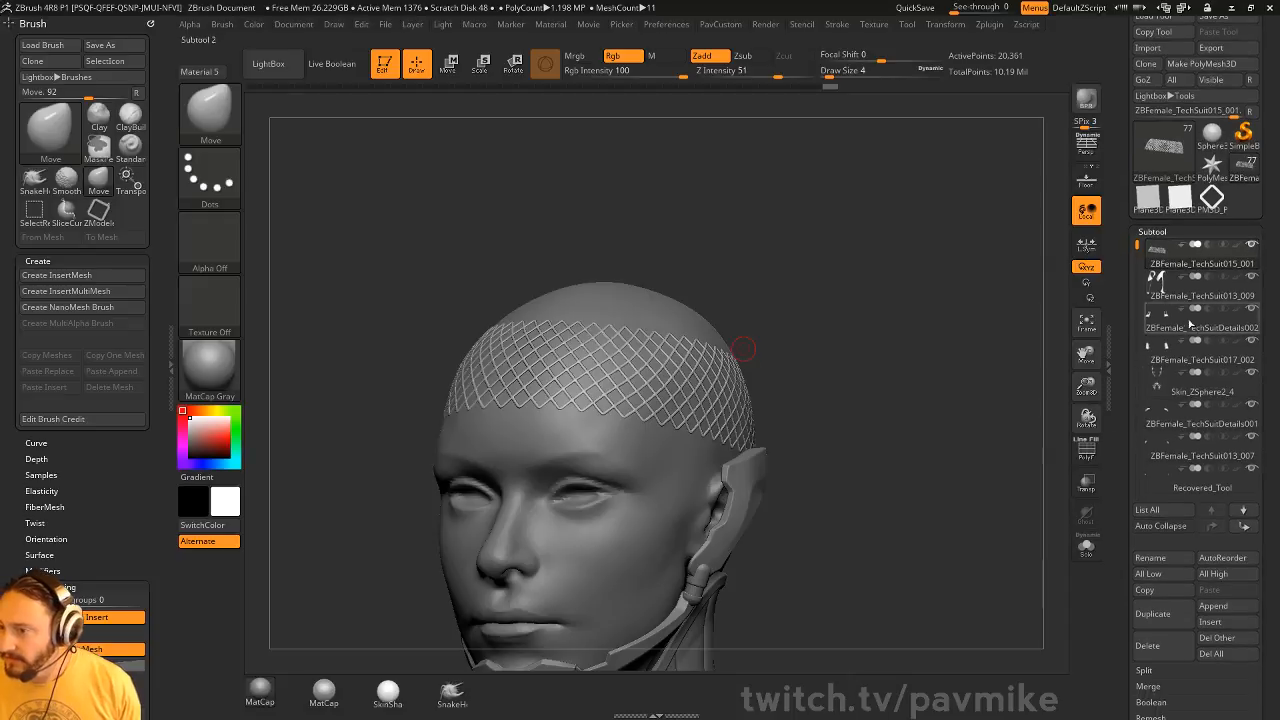
{"action": "left_click", "coordinate": [1158, 628]}
{"action": "left_click", "coordinate": [998, 674]}
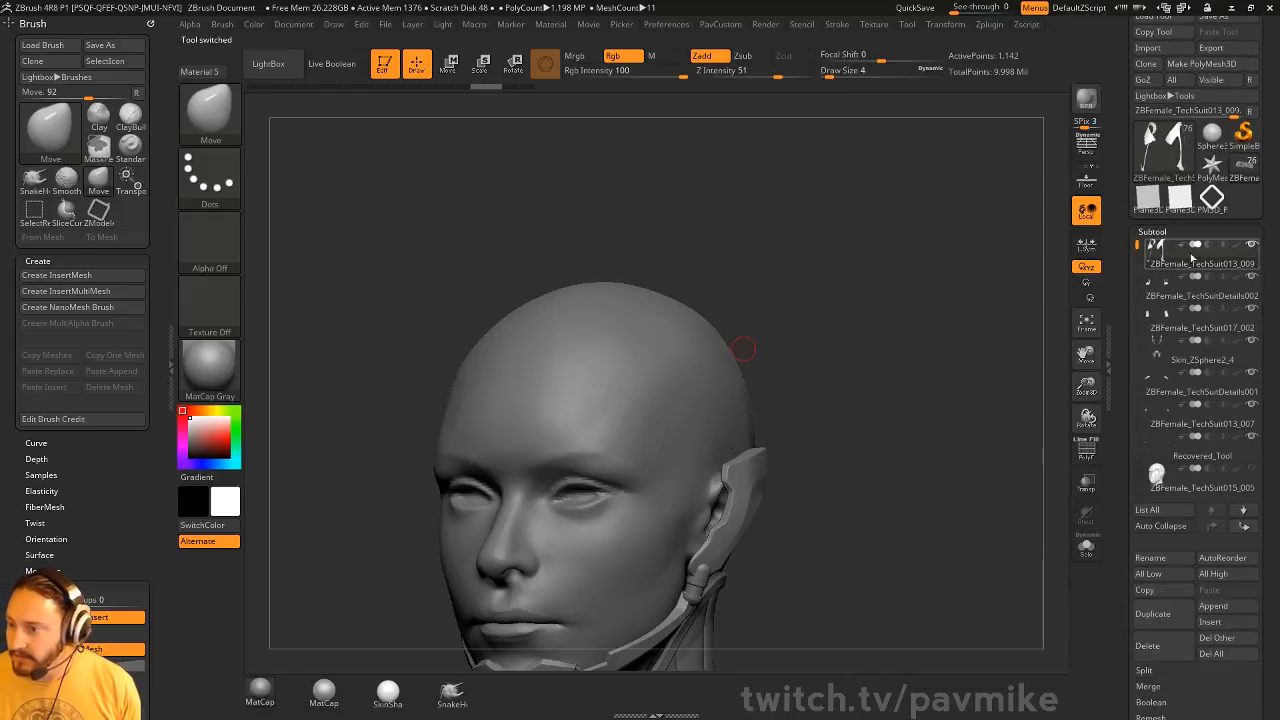
Isolate the ZBFemale_TechSuit013_009 suit pieces in Solo mode and display their polyframe
{"action": "left_click", "coordinate": [1086, 547]}
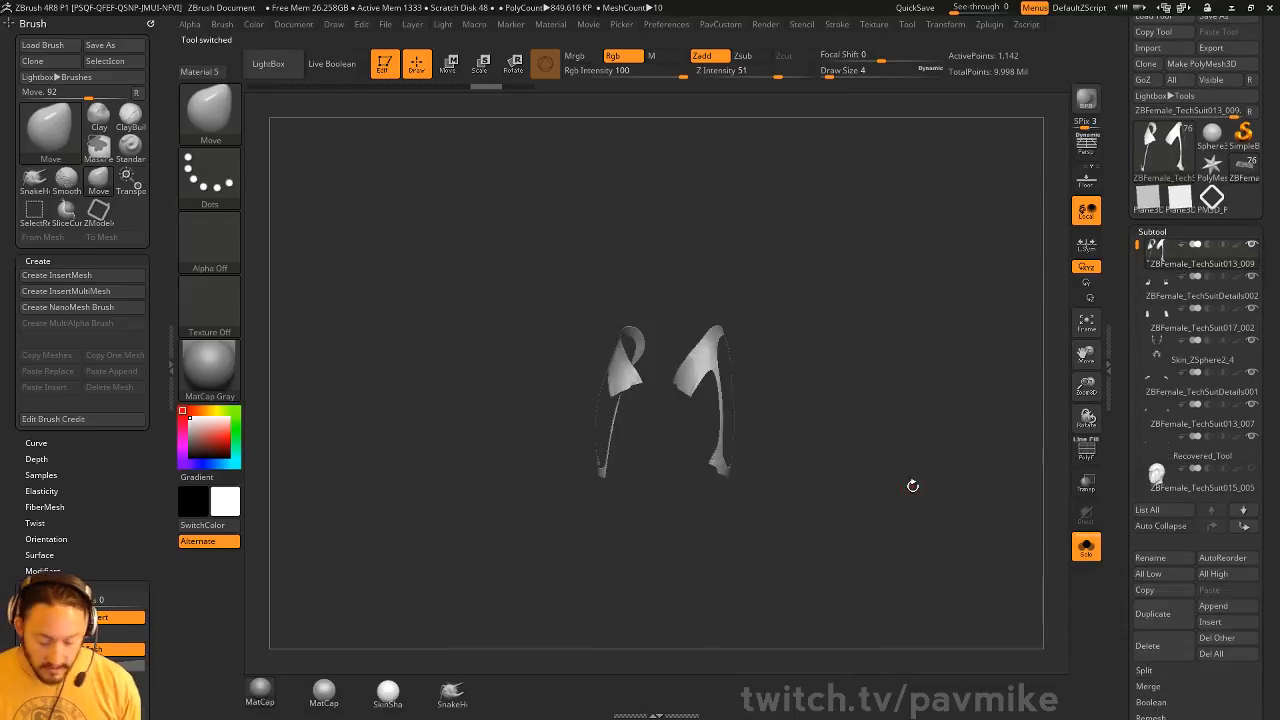
{"action": "left_click_drag", "start_coordinate": [897, 363], "coordinate": [880, 270], "text": "alt"}
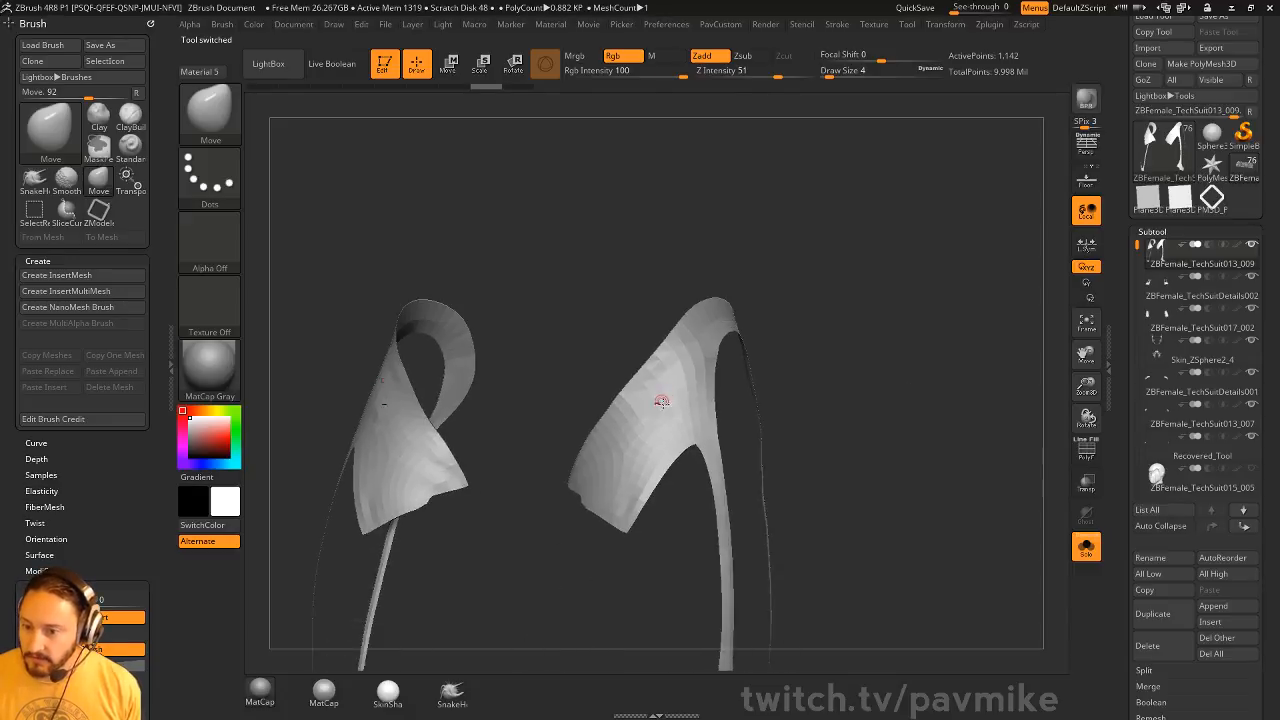
{"action": "left_click", "coordinate": [1107, 370]}
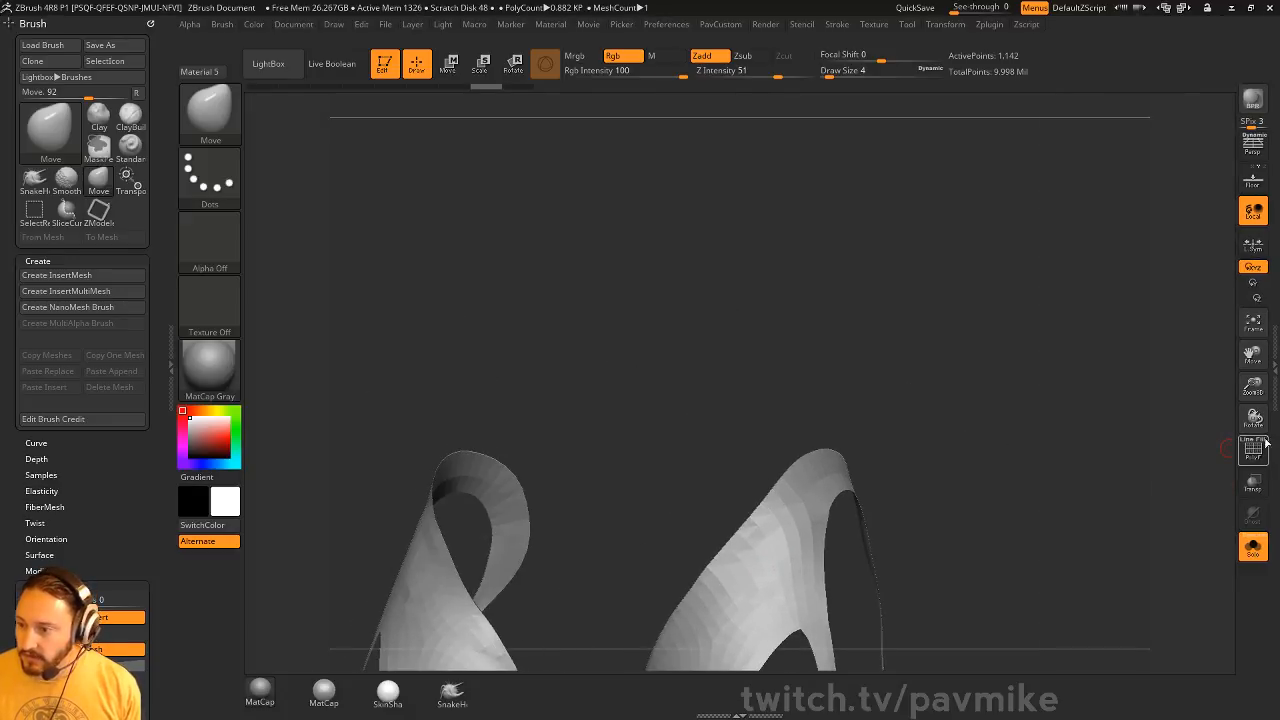
{"action": "left_click", "coordinate": [1275, 441]}
{"action": "left_click_drag", "start_coordinate": [929, 470], "coordinate": [923, 236], "text": "alt"}
{"action": "left_click", "coordinate": [1088, 451]}
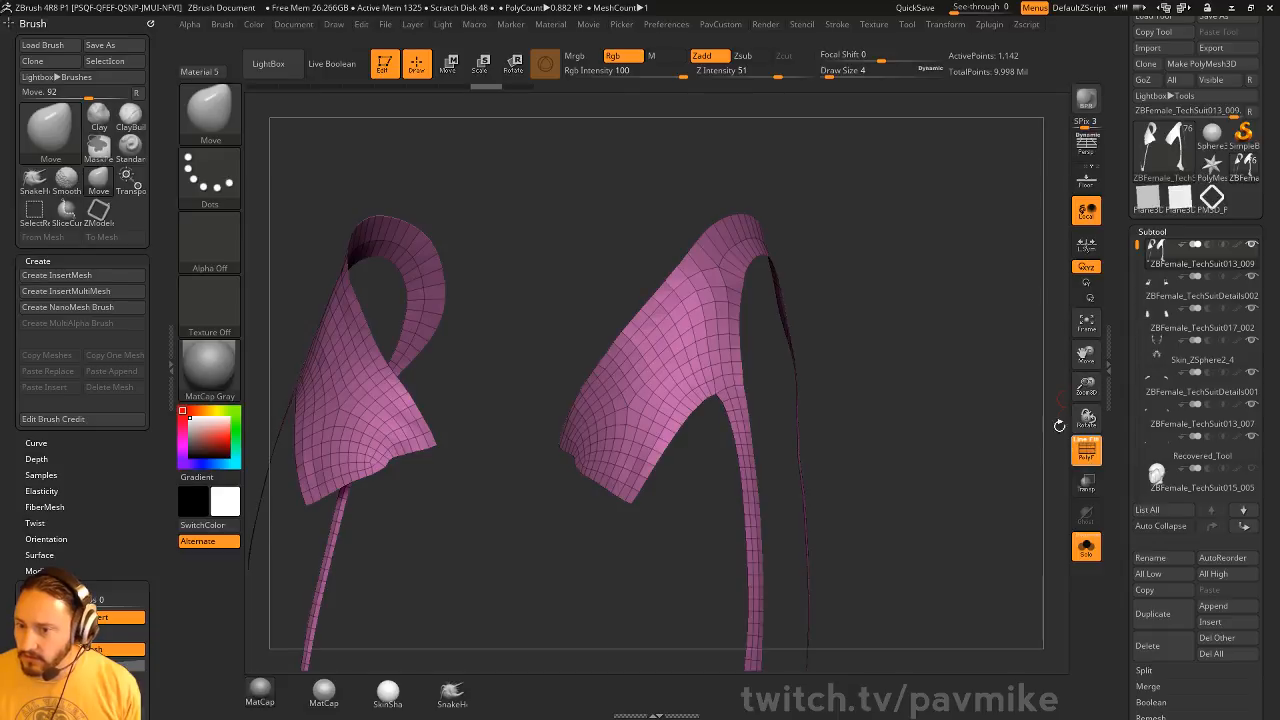
Assign the diamond PM3D_Plane3D_1 to the suit pieces as their MicroMesh
{"action": "left_click_drag", "start_coordinate": [1124, 403], "coordinate": [1122, 309]}
{"action": "left_click_drag", "start_coordinate": [1127, 374], "coordinate": [1130, 328]}
{"action": "left_click", "coordinate": [1155, 401], "text": "shift"}
{"action": "left_click", "coordinate": [1154, 402], "text": "shift"}
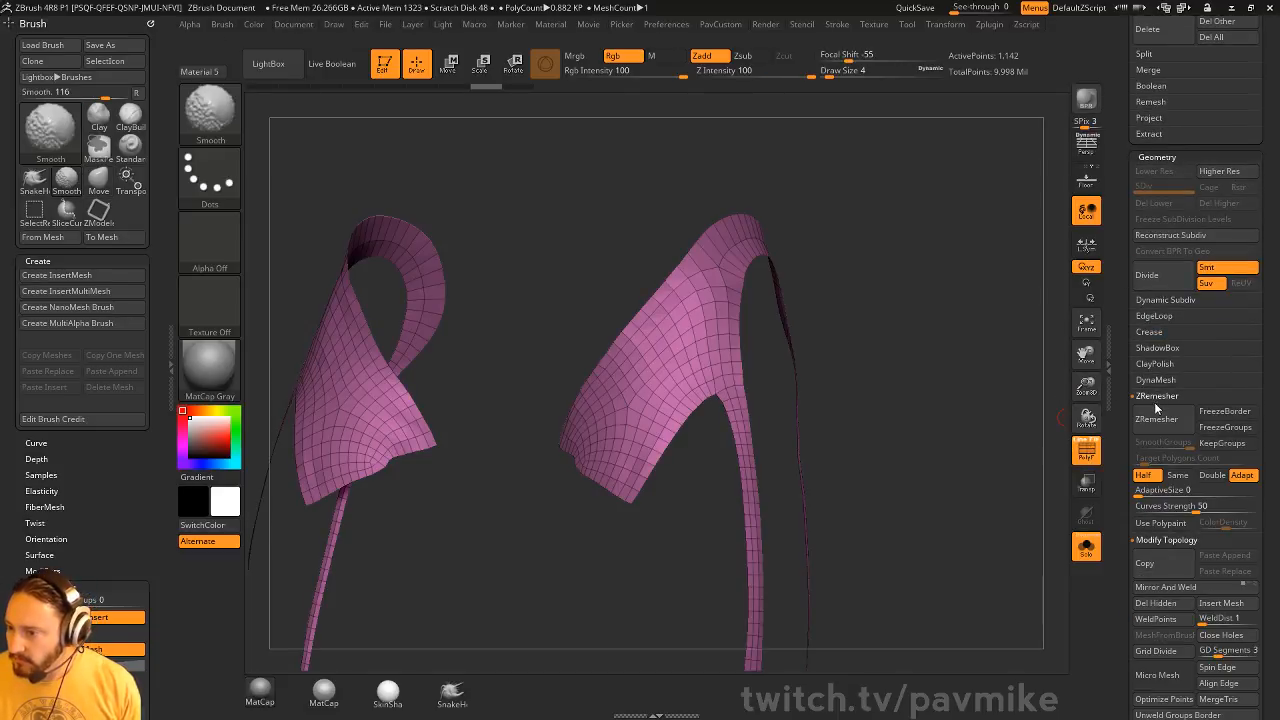
{"action": "left_click_drag", "start_coordinate": [1127, 428], "coordinate": [1125, 65]}
{"action": "left_click", "coordinate": [1158, 289]}
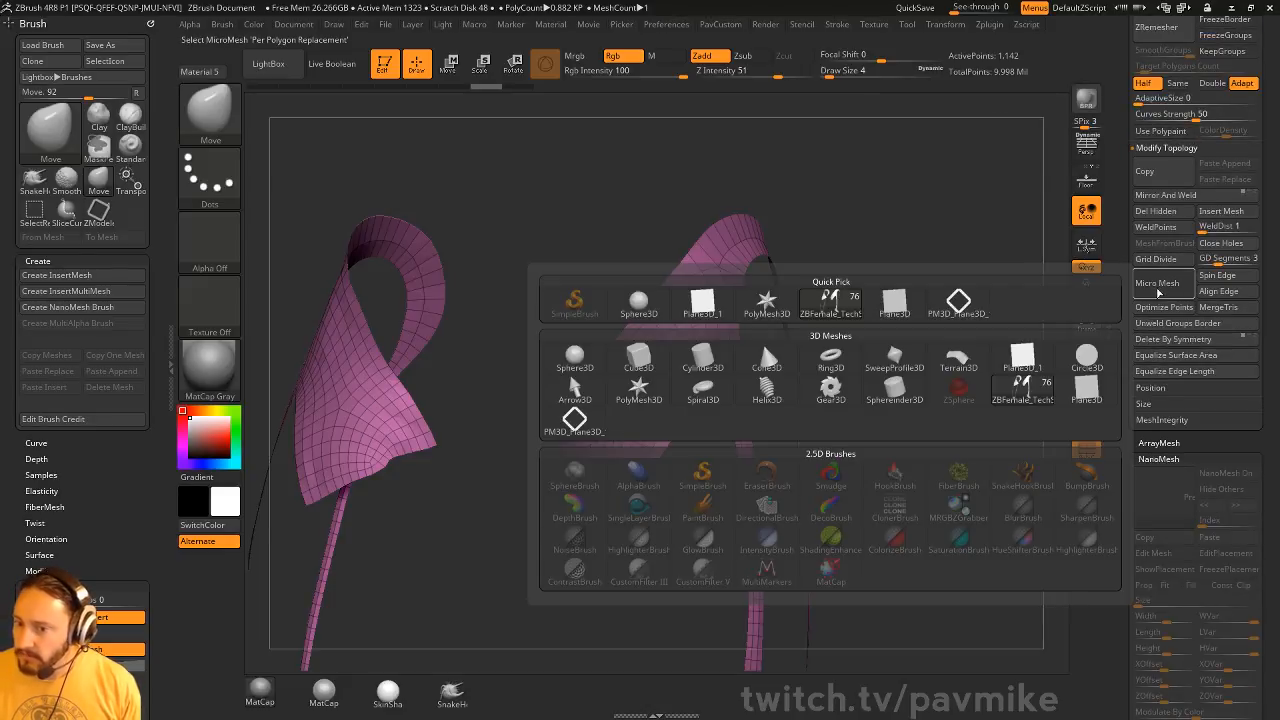
{"action": "left_click", "coordinate": [574, 418]}
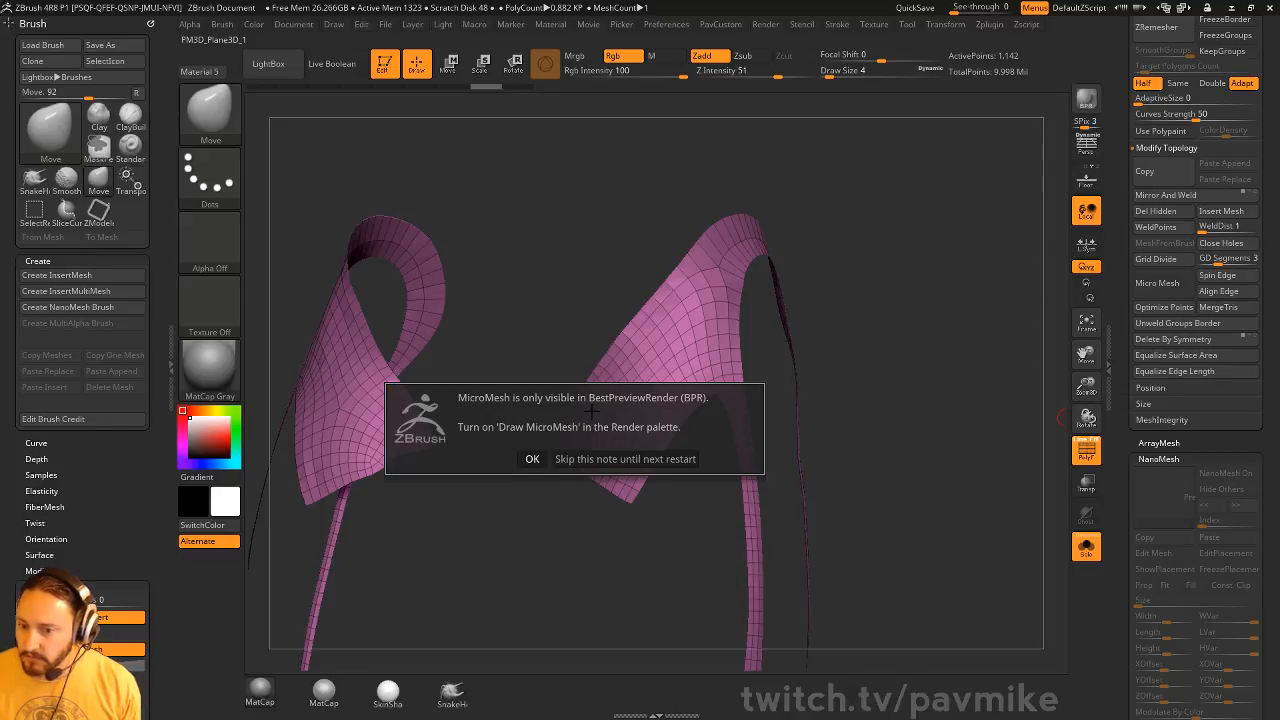
{"action": "left_click", "coordinate": [532, 460]}
Enable Draw MicroMesh in the render properties
{"action": "left_click", "coordinate": [765, 24]}
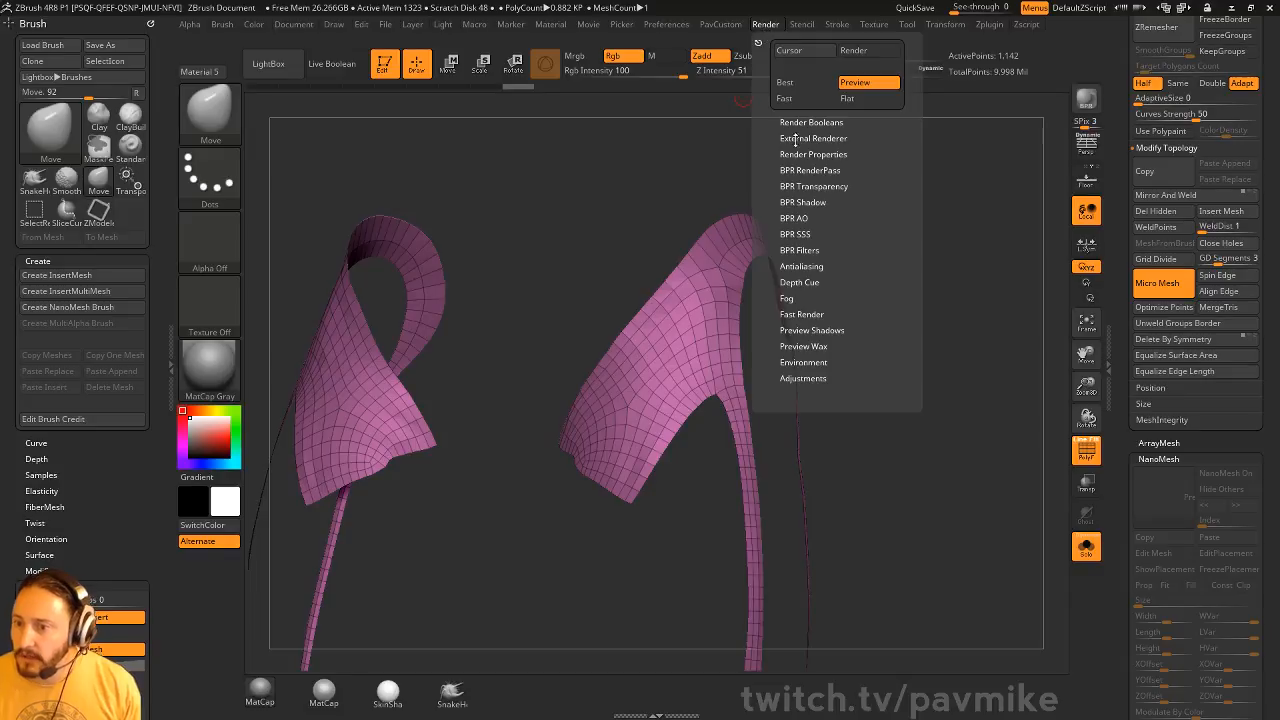
{"action": "left_click", "coordinate": [795, 155]}
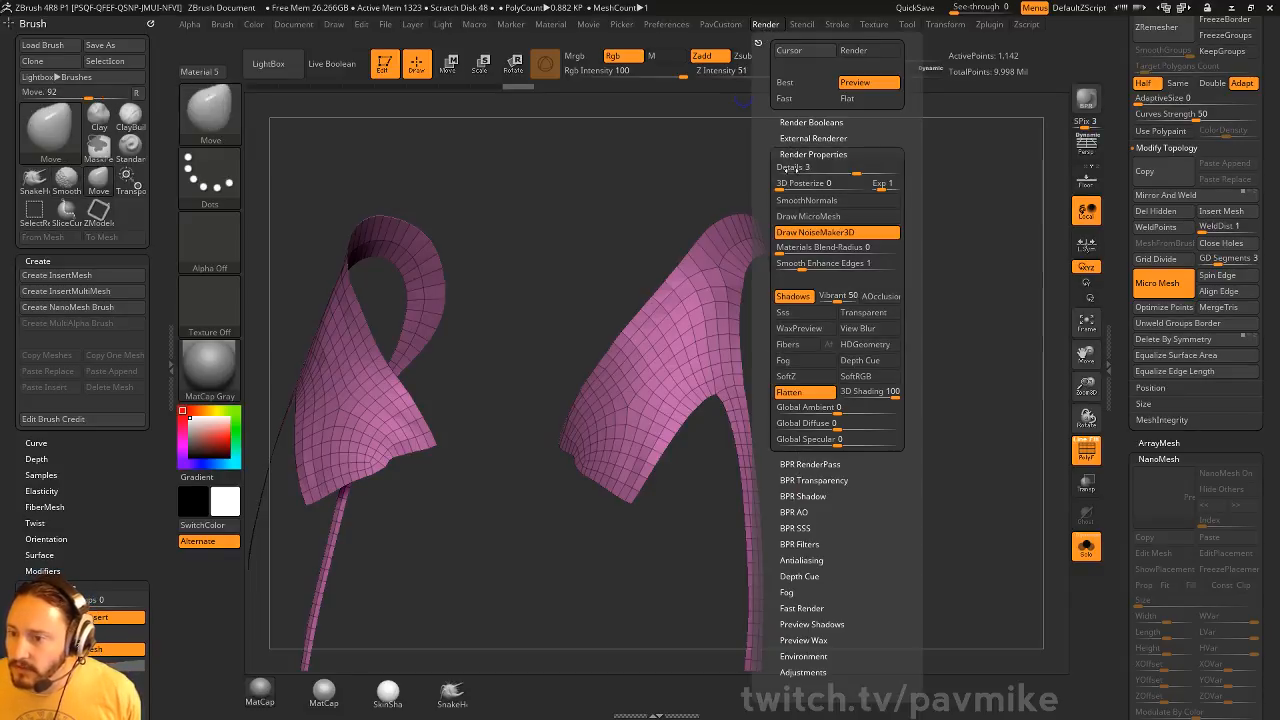
{"action": "left_click", "coordinate": [826, 220]}
{"action": "mouse_move", "coordinate": [760, 329]}
{"action": "left_mouse_down", "text": "alt"}
{"action": "mouse_move", "coordinate": [903, 294]}
{"action": "mouse_move", "coordinate": [853, 3]}
{"action": "left_mouse_up", "text": "alt"}
{"action": "left_click_drag", "start_coordinate": [1045, 378], "coordinate": [979, 429], "text": "alt"}
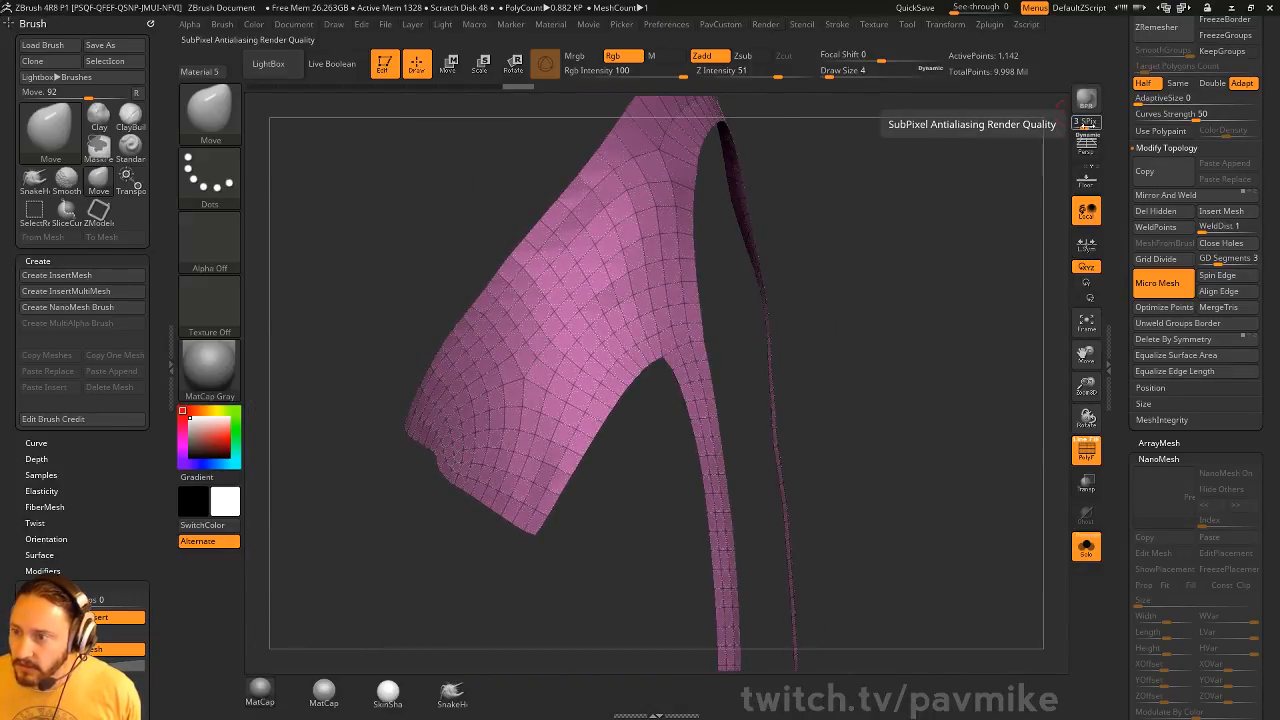
Lower the SPix render quality to 0 and preview the diamond MicroMesh on the suit piece with BPR
{"action": "left_click_drag", "start_coordinate": [1086, 123], "coordinate": [1069, 124]}
{"action": "left_click", "coordinate": [1087, 101]}
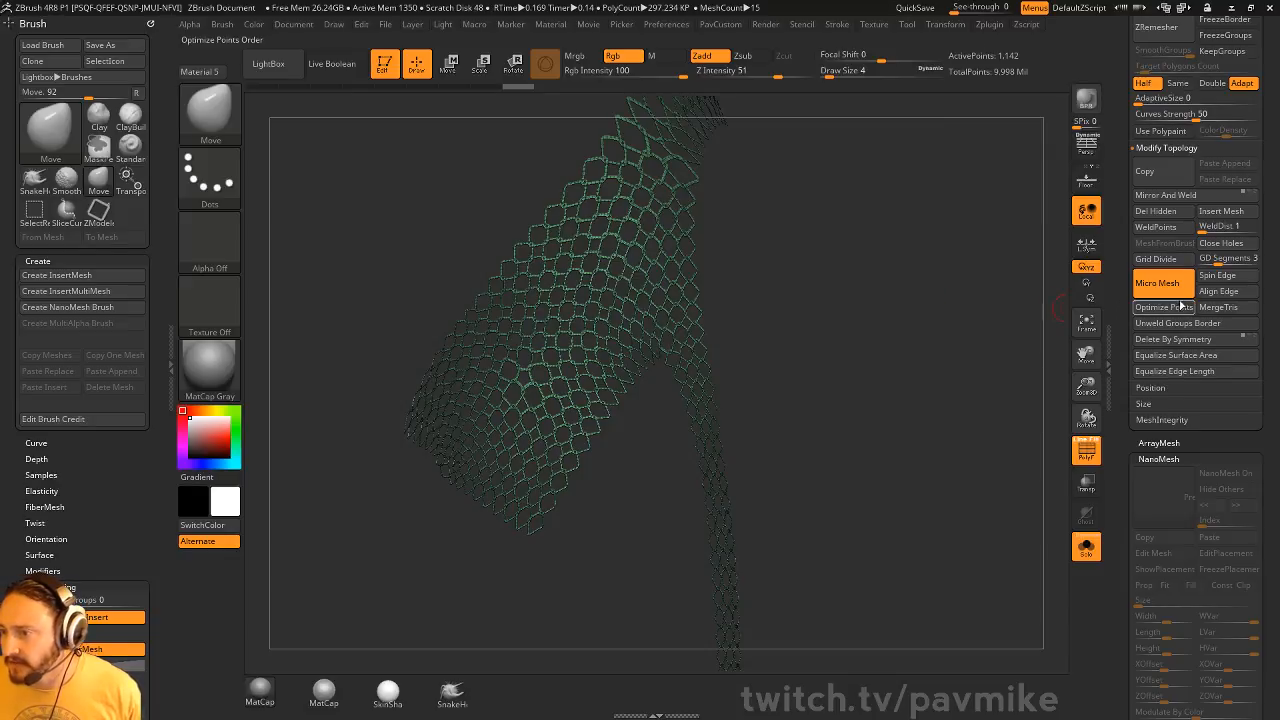
{"action": "left_click", "coordinate": [1212, 295]}
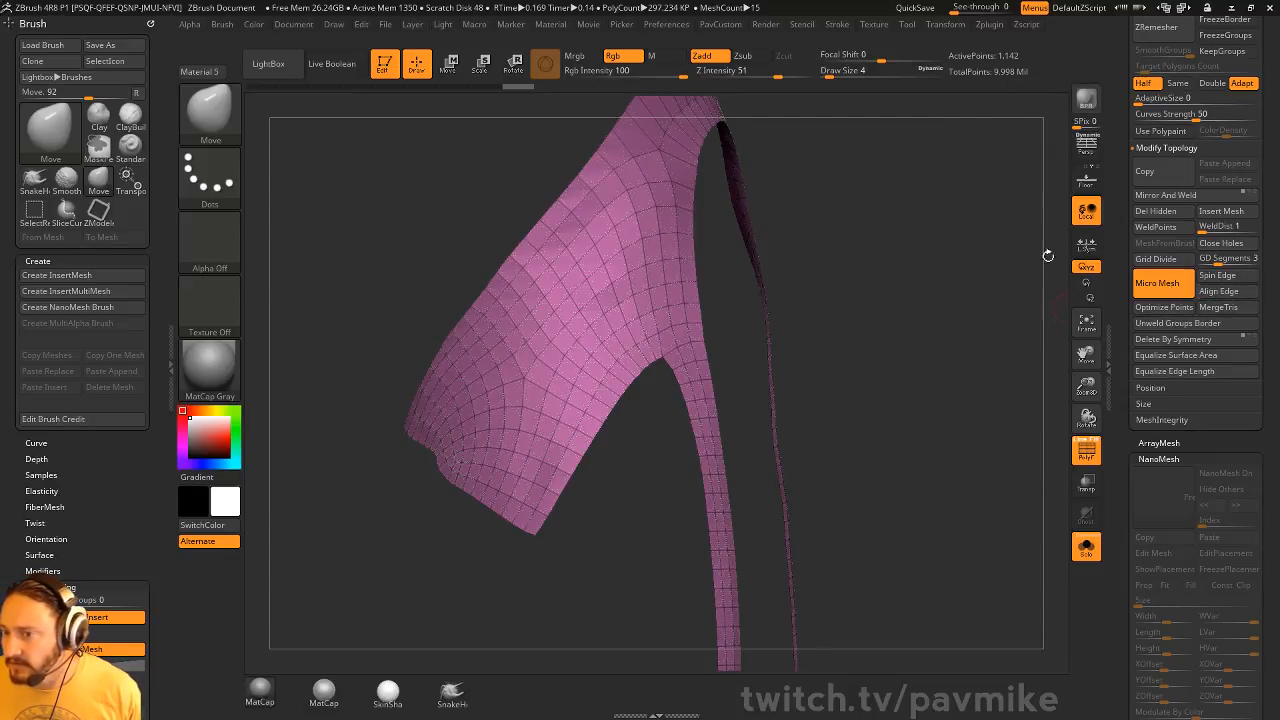
{"action": "left_click", "coordinate": [1085, 100]}
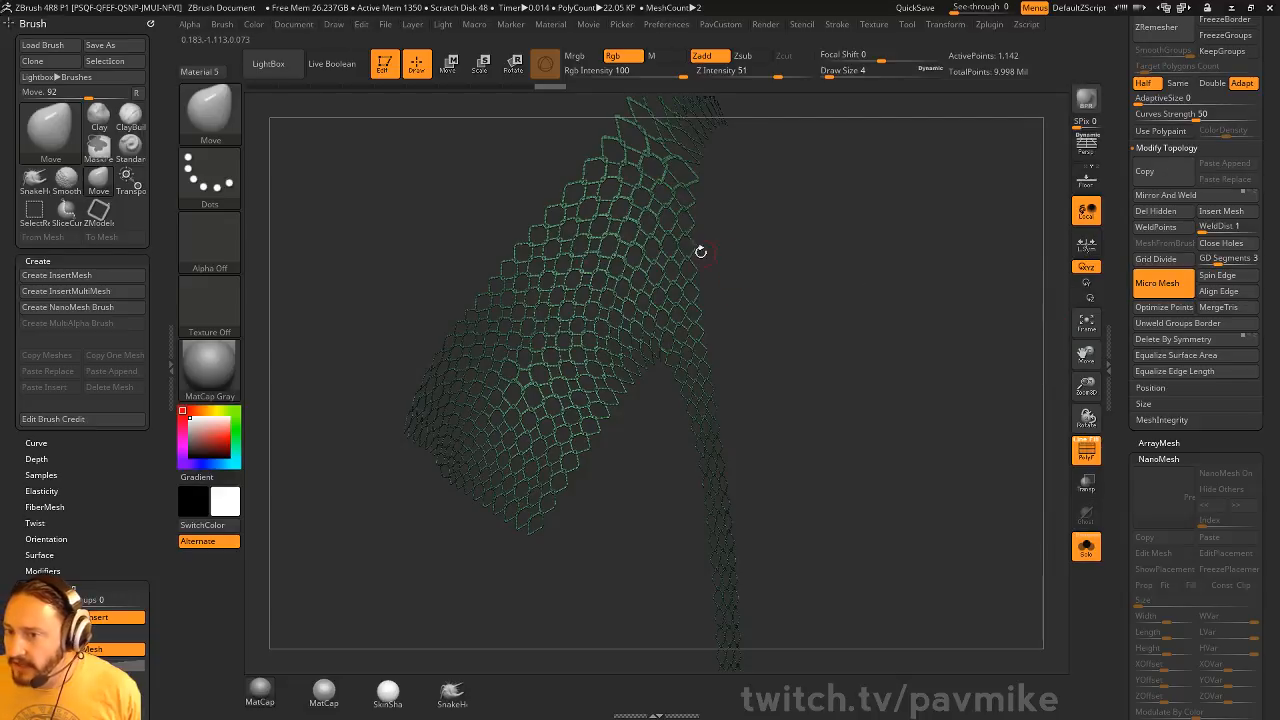
Switch to the PM3D_Plane3D_1 diamond tool and rotate it about 45 degrees so its sides align as a square
{"action": "left_click_drag", "start_coordinate": [1117, 158], "coordinate": [1114, 453]}
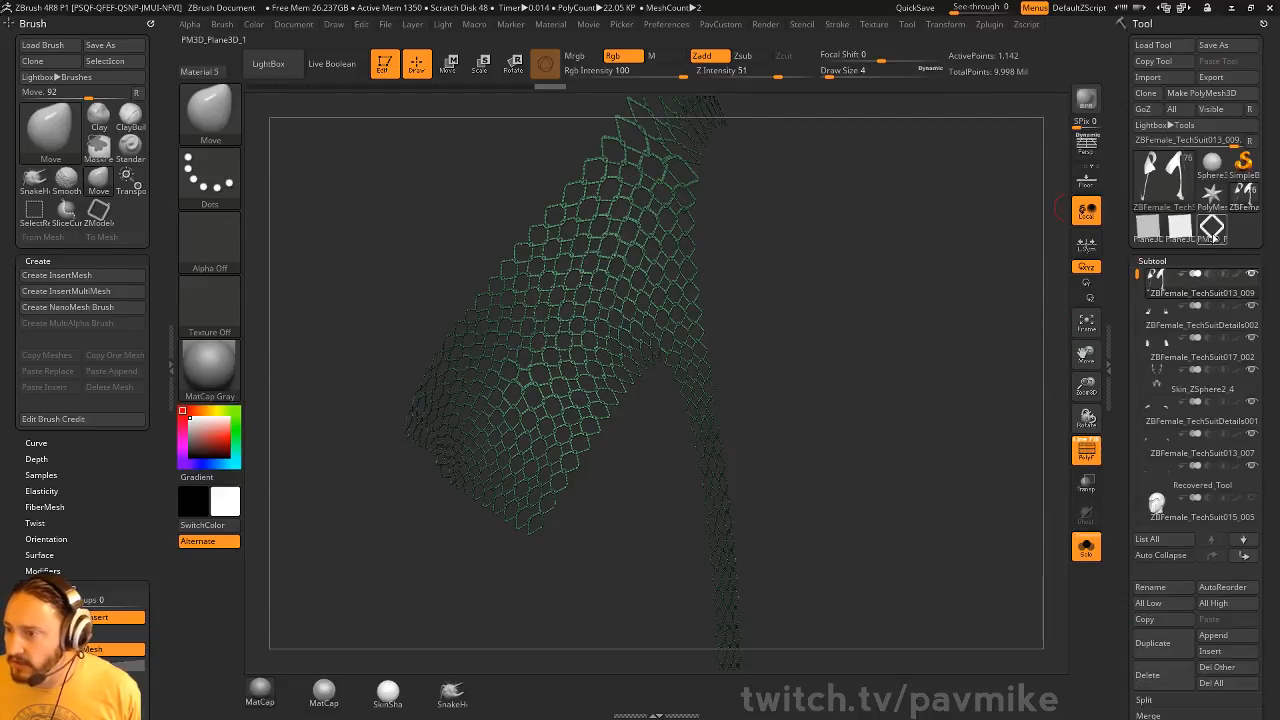
{"action": "left_click", "coordinate": [1211, 229]}
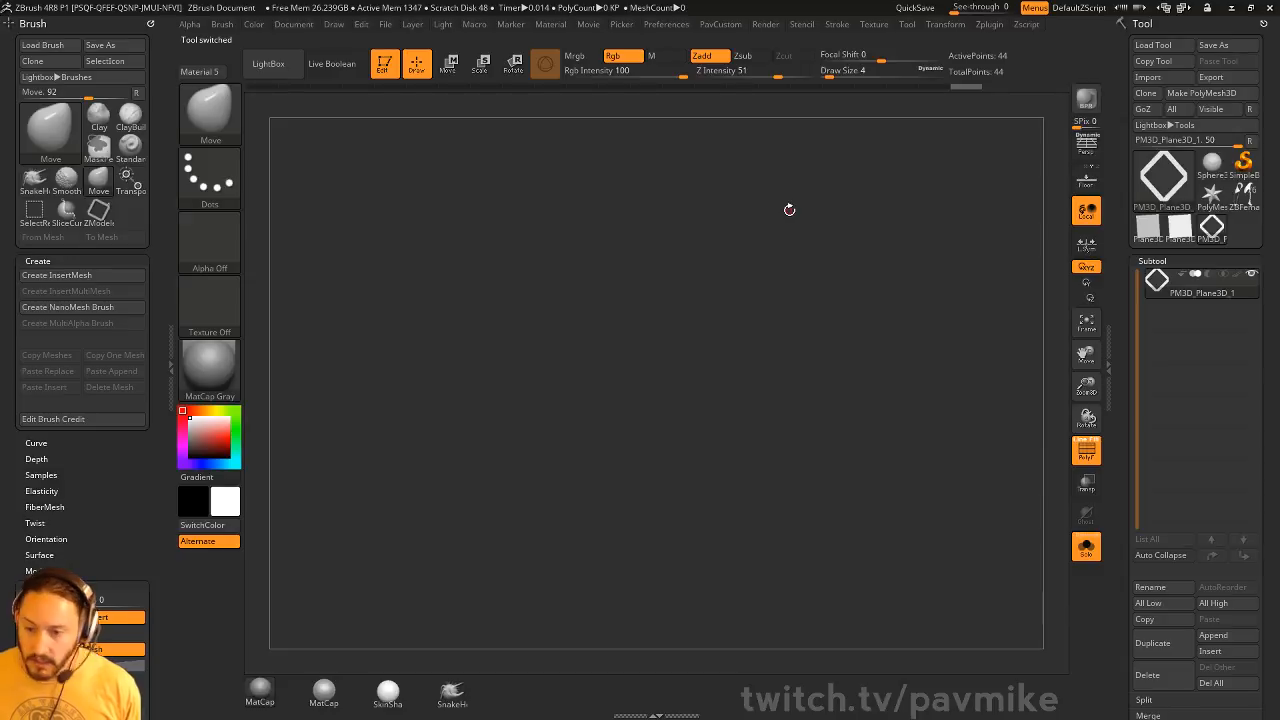
{"action": "mouse_move", "coordinate": [625, 412]}
{"action": "left_mouse_down"}
{"action": "mouse_move", "coordinate": [943, 291]}
{"action": "mouse_move", "coordinate": [858, 275]}
{"action": "mouse_move", "coordinate": [874, 266]}
{"action": "left_mouse_up"}
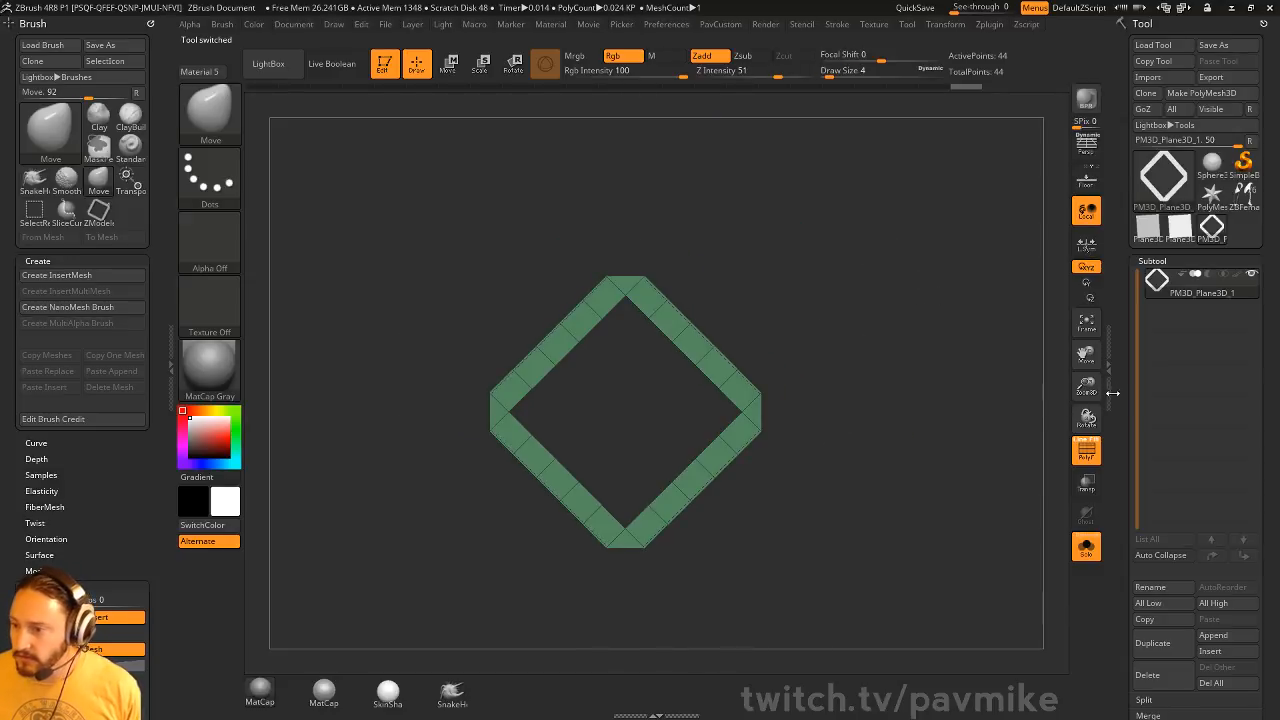
{"action": "left_click_drag", "start_coordinate": [1112, 393], "coordinate": [1120, 179]}
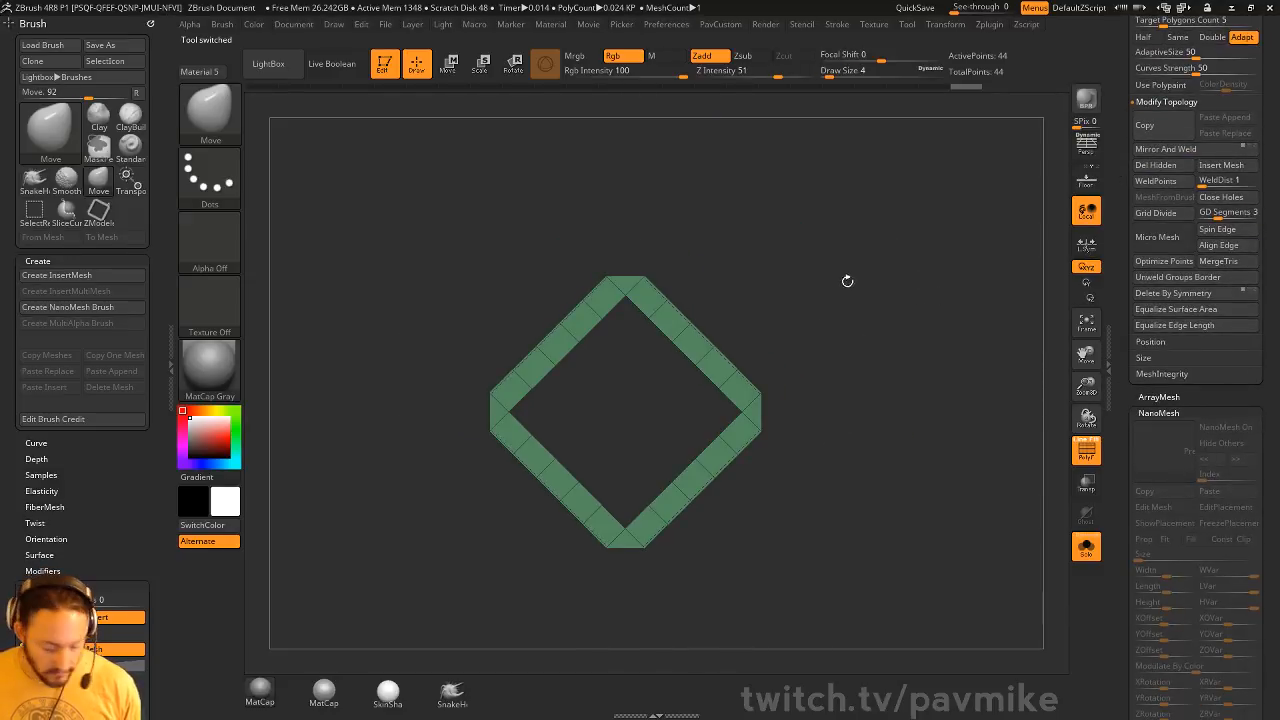
{"action": "key", "text": "w"}
{"action": "mouse_move", "coordinate": [623, 514]}
{"action": "left_mouse_down"}
{"action": "mouse_move", "coordinate": [609, 523]}
{"action": "mouse_move", "coordinate": [674, 397]}
{"action": "left_mouse_up"}
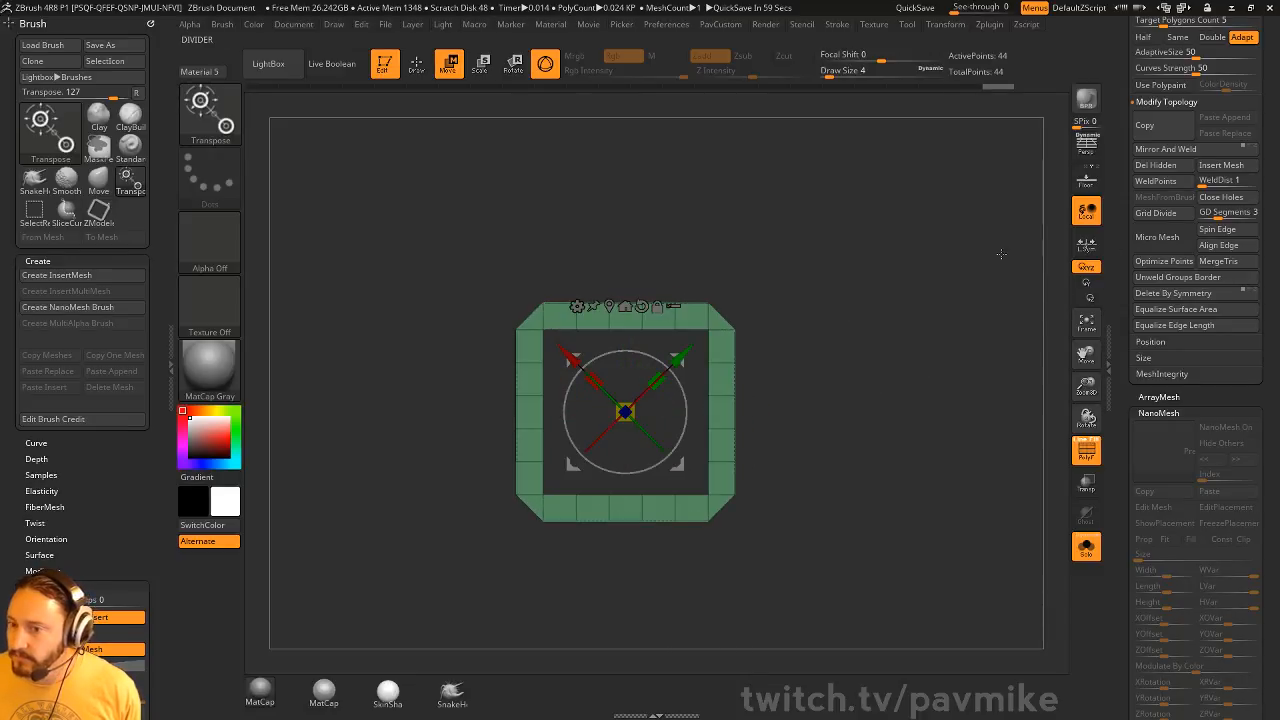
{"action": "mouse_move", "coordinate": [950, 195]}
{"action": "left_mouse_down"}
{"action": "mouse_move", "coordinate": [886, 203]}
{"action": "mouse_move", "coordinate": [900, 200]}
{"action": "left_mouse_up"}
{"action": "key", "text": "q"}
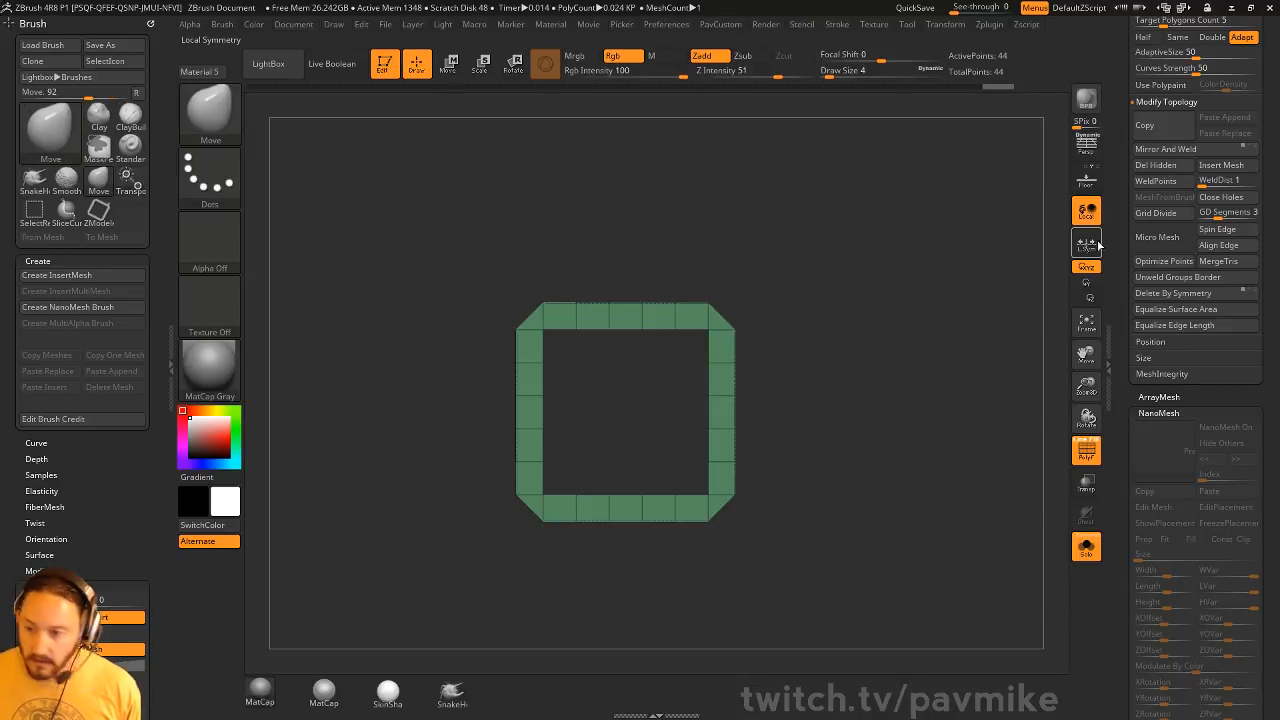
Switch back to the ZBFemale_TechSuit013_009 tool and frame its suit pieces in the view
{"action": "left_click_drag", "start_coordinate": [1117, 218], "coordinate": [1120, 480]}
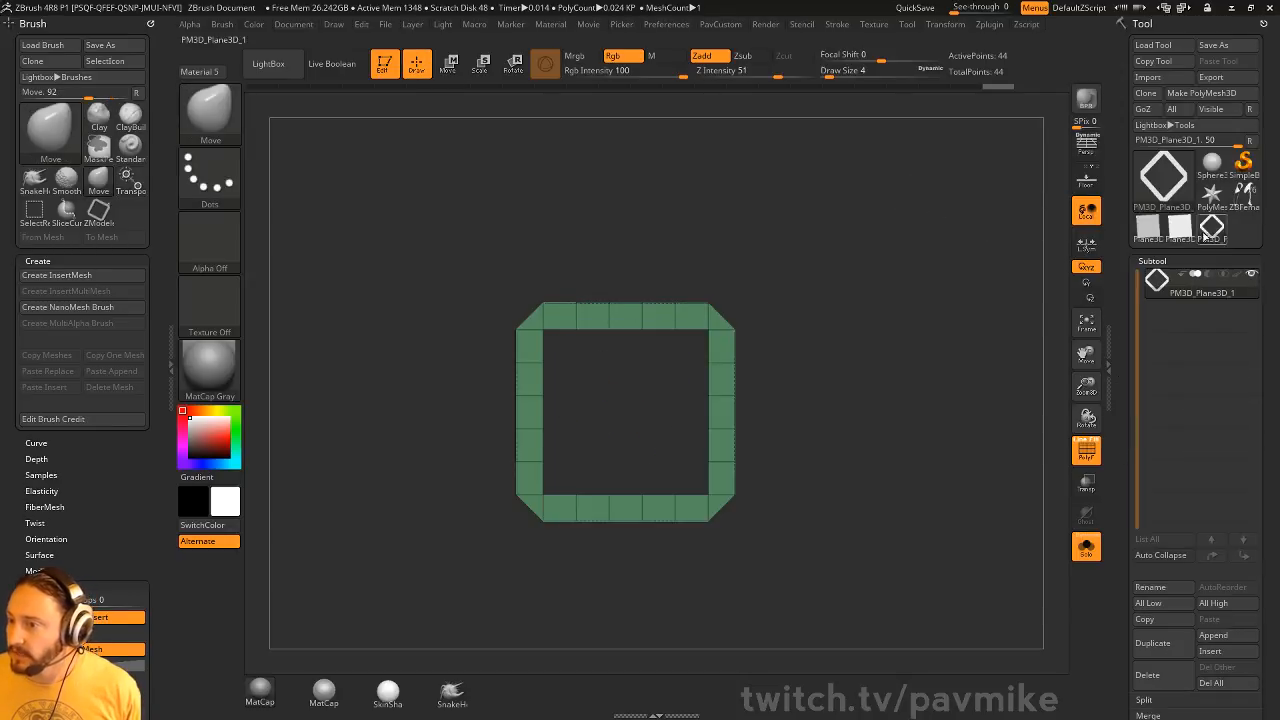
{"action": "left_click", "coordinate": [1236, 200]}
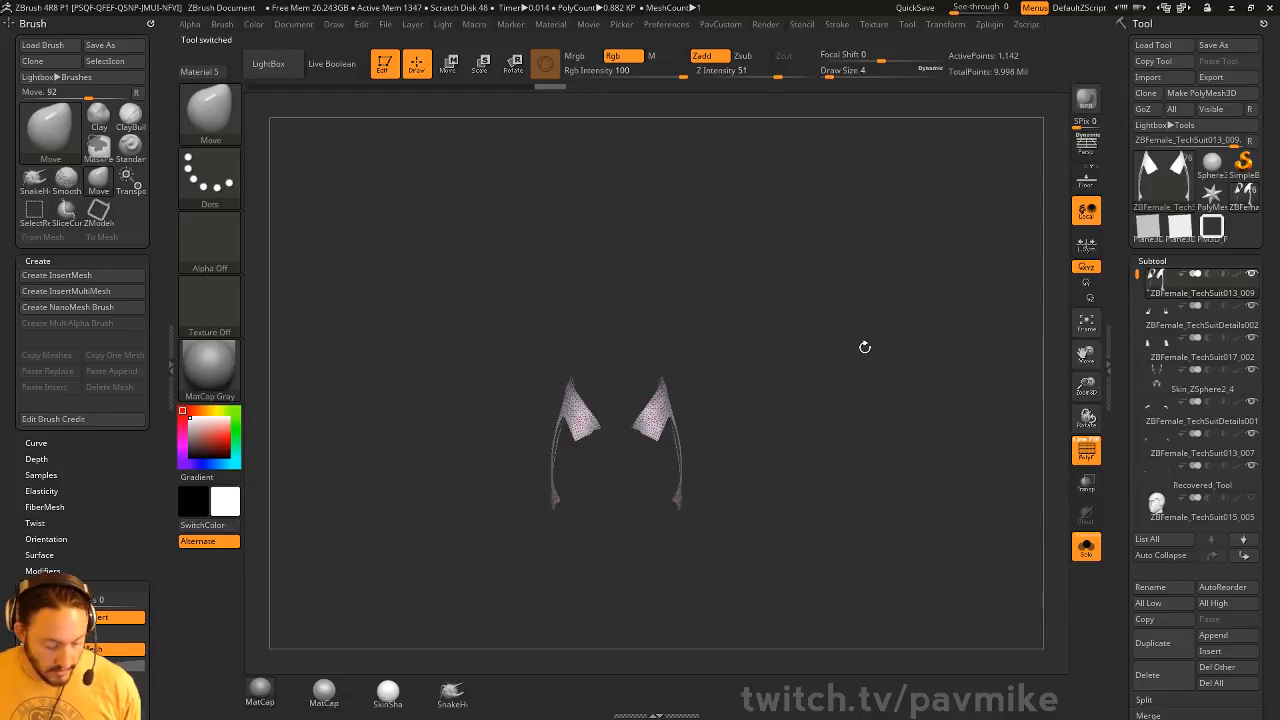
{"action": "key", "text": "f"}
{"action": "left_click_drag", "start_coordinate": [888, 315], "coordinate": [911, 391], "text": "alt"}
{"action": "key", "text": "f"}
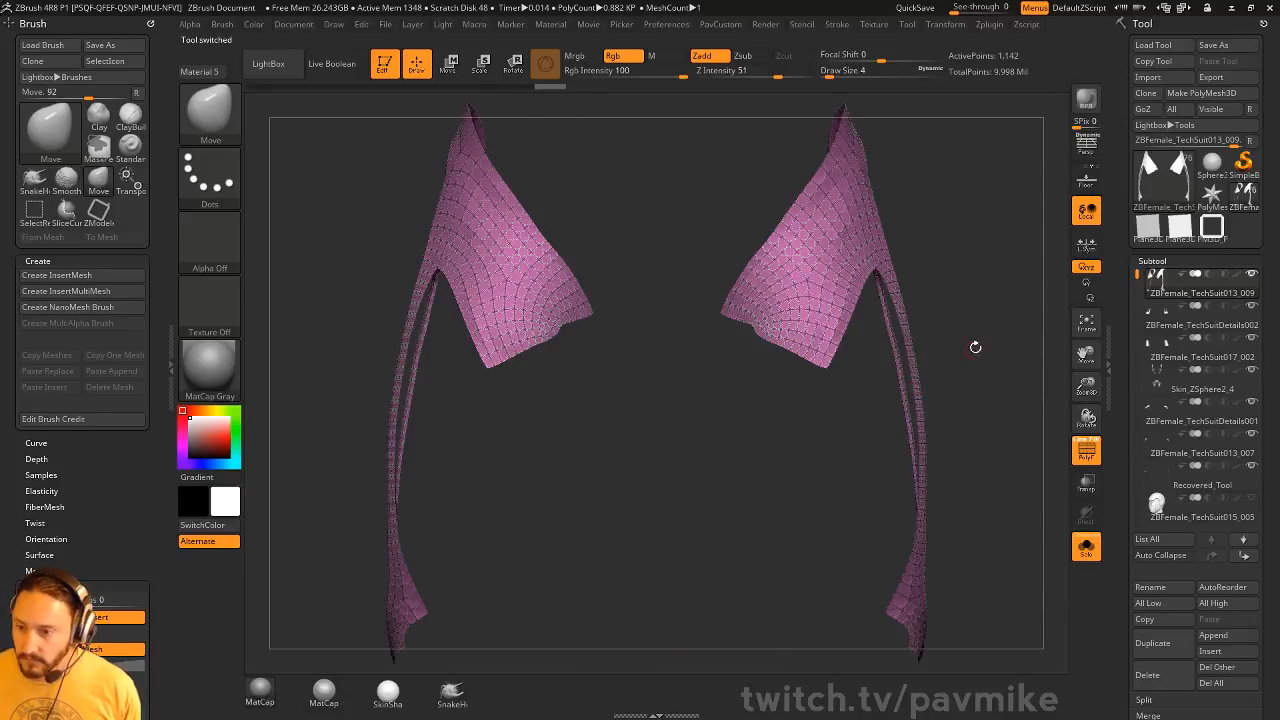
{"action": "left_click_drag", "start_coordinate": [975, 347], "coordinate": [740, 343]}
Assign the square PM3D_Plane3D_1 as the suit piece's MicroMesh and preview it with BPR
{"action": "left_click_drag", "start_coordinate": [1121, 449], "coordinate": [1130, 277]}
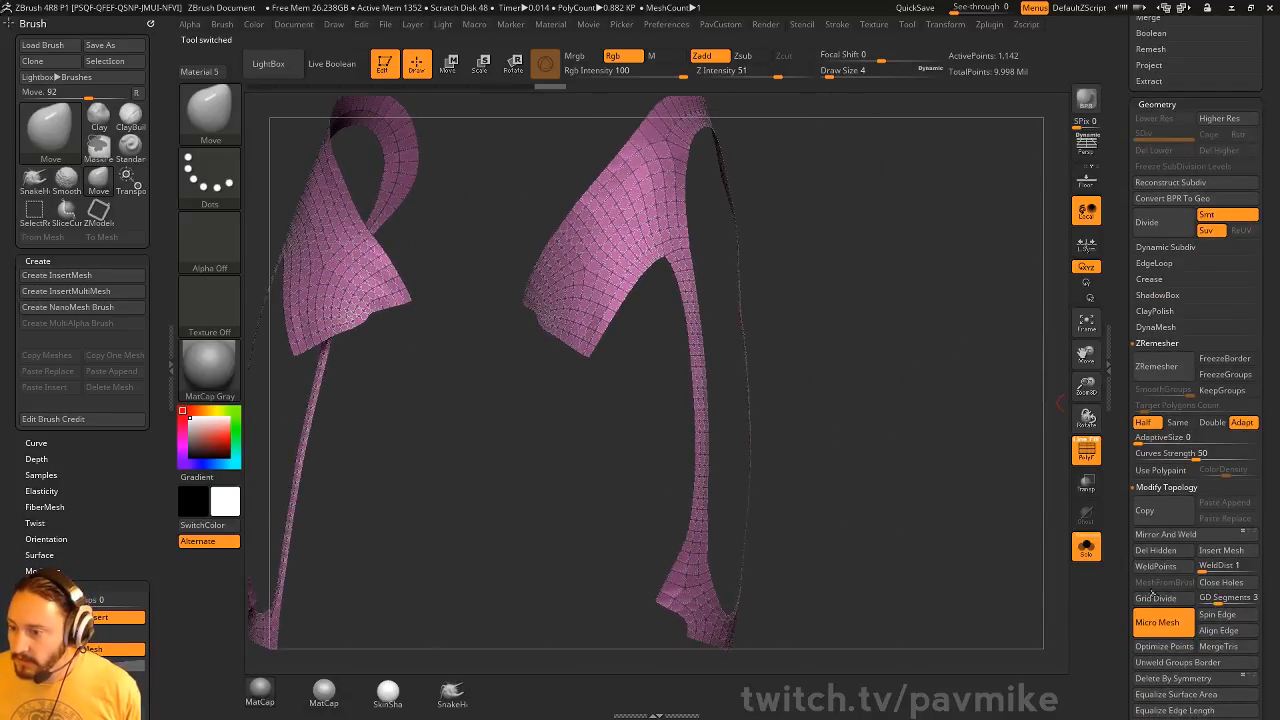
{"action": "scroll", "coordinate": [1150, 618], "scroll_direction": "down", "scroll_amount": 2}
{"action": "left_click", "coordinate": [1172, 537]}
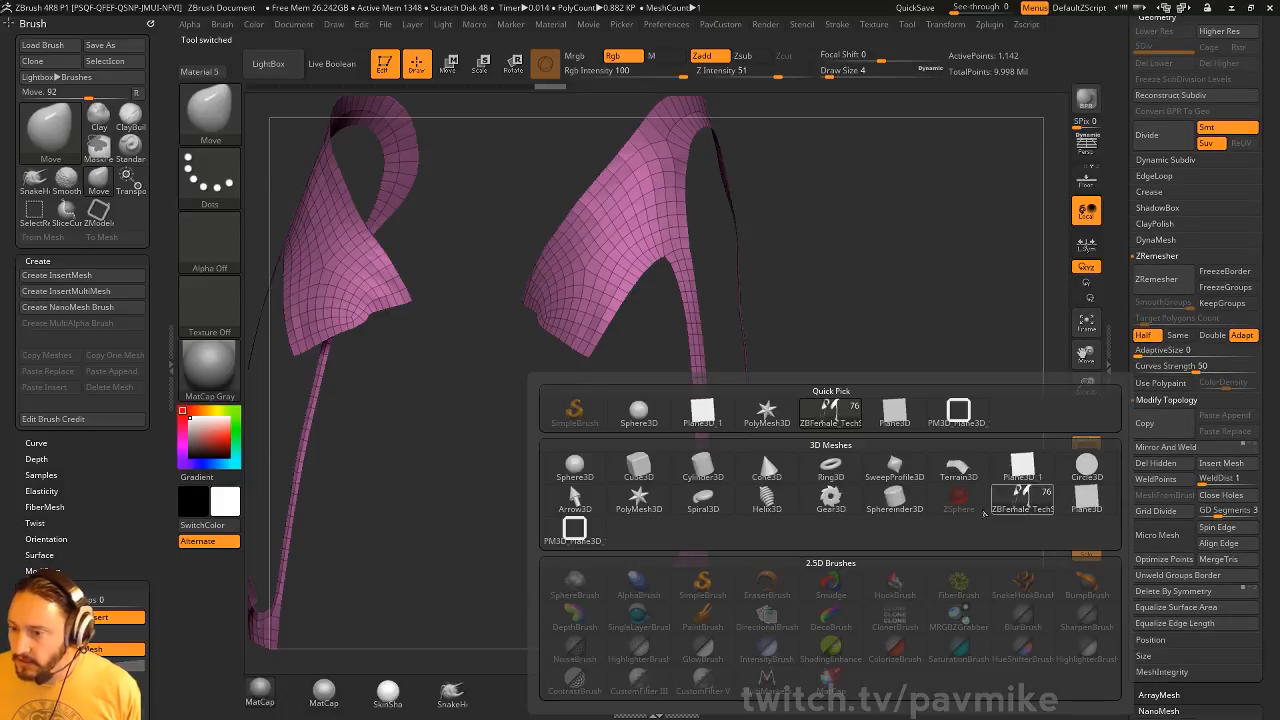
{"action": "left_click", "coordinate": [598, 541]}
{"action": "left_click_drag", "start_coordinate": [929, 357], "coordinate": [1015, 243]}
{"action": "key", "text": "shift+r"}
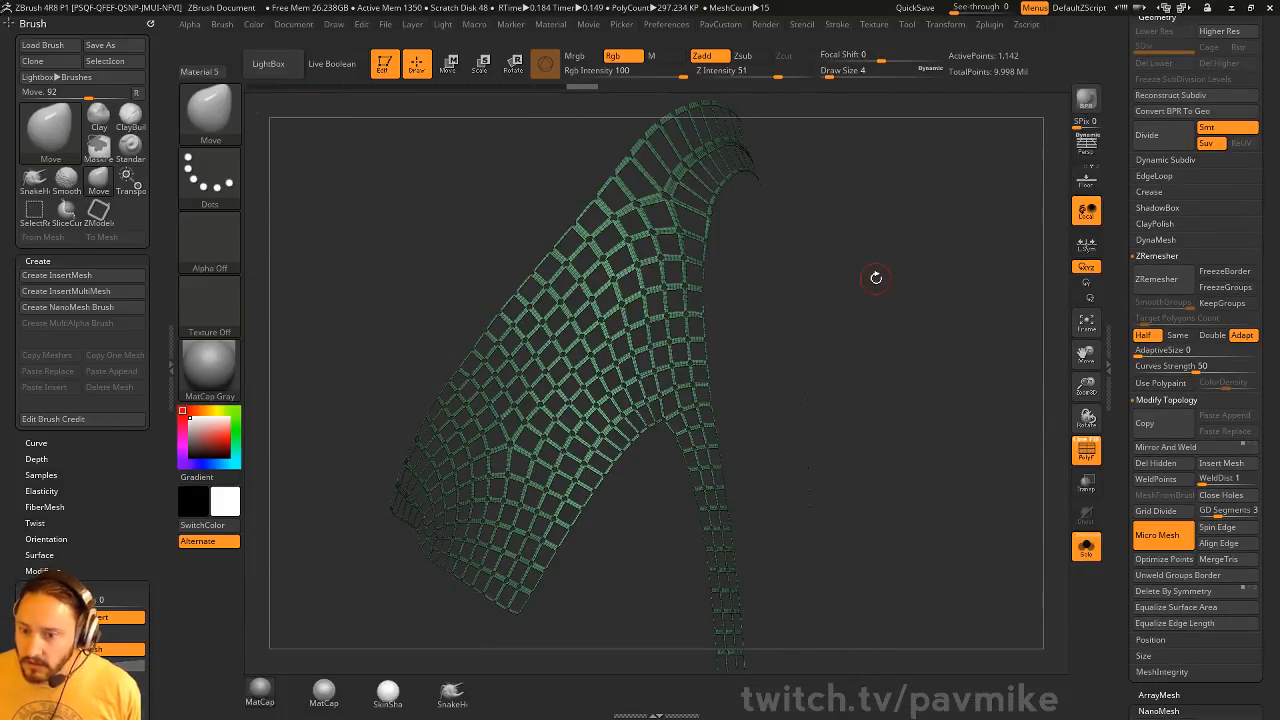
{"action": "left_click_drag", "start_coordinate": [879, 279], "coordinate": [943, 288]}
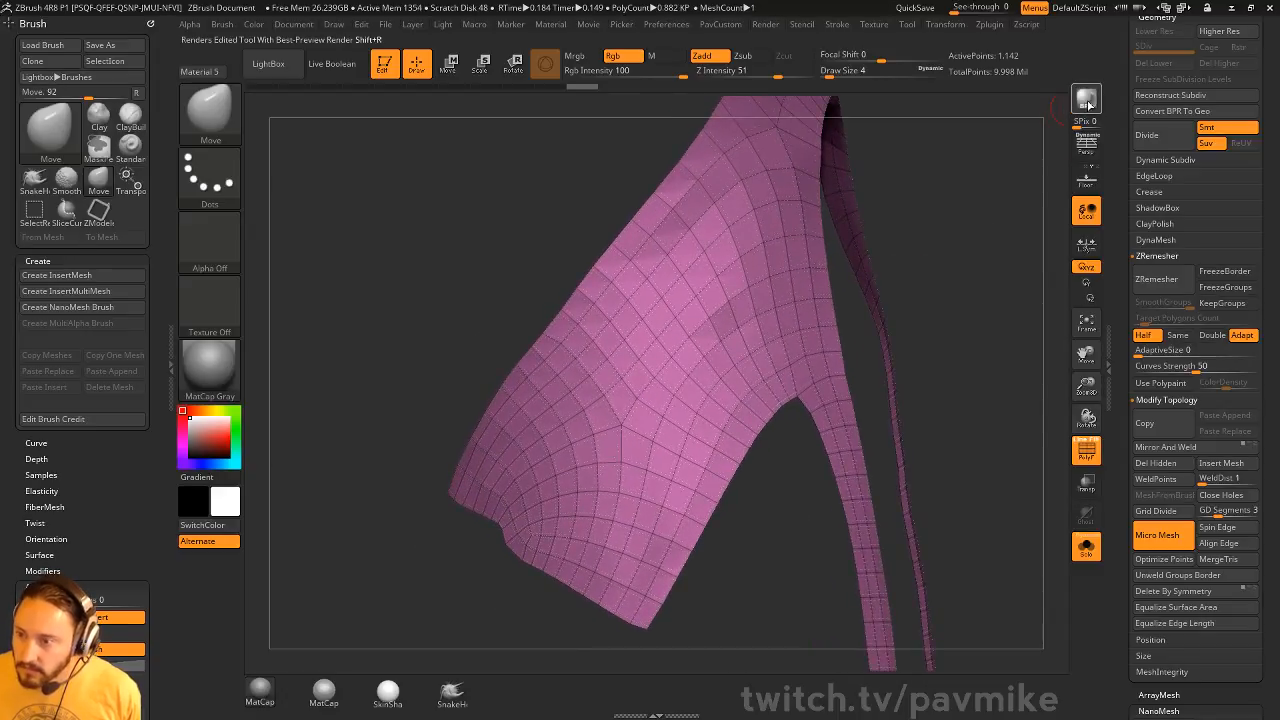
{"action": "left_click", "coordinate": [1087, 100]}
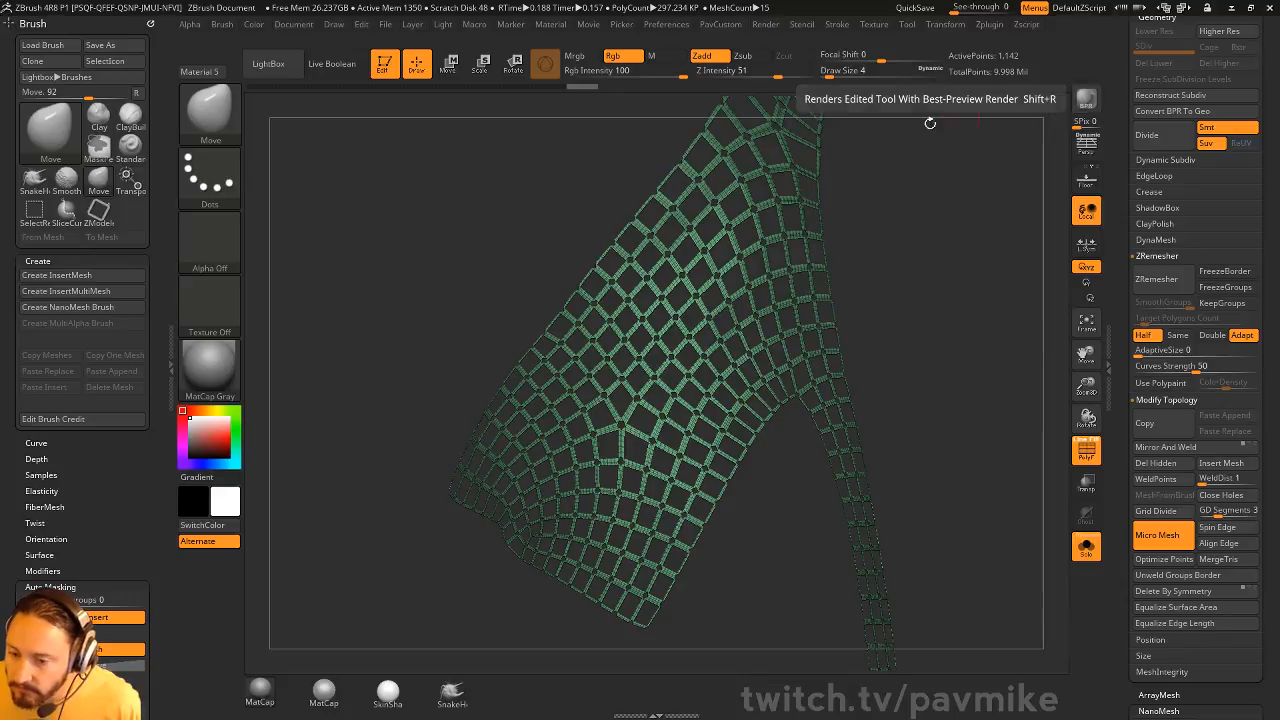
Select the Standard brush
{"action": "key", "text": "b"}
{"action": "key", "text": "s"}
{"action": "key", "text": "t"}
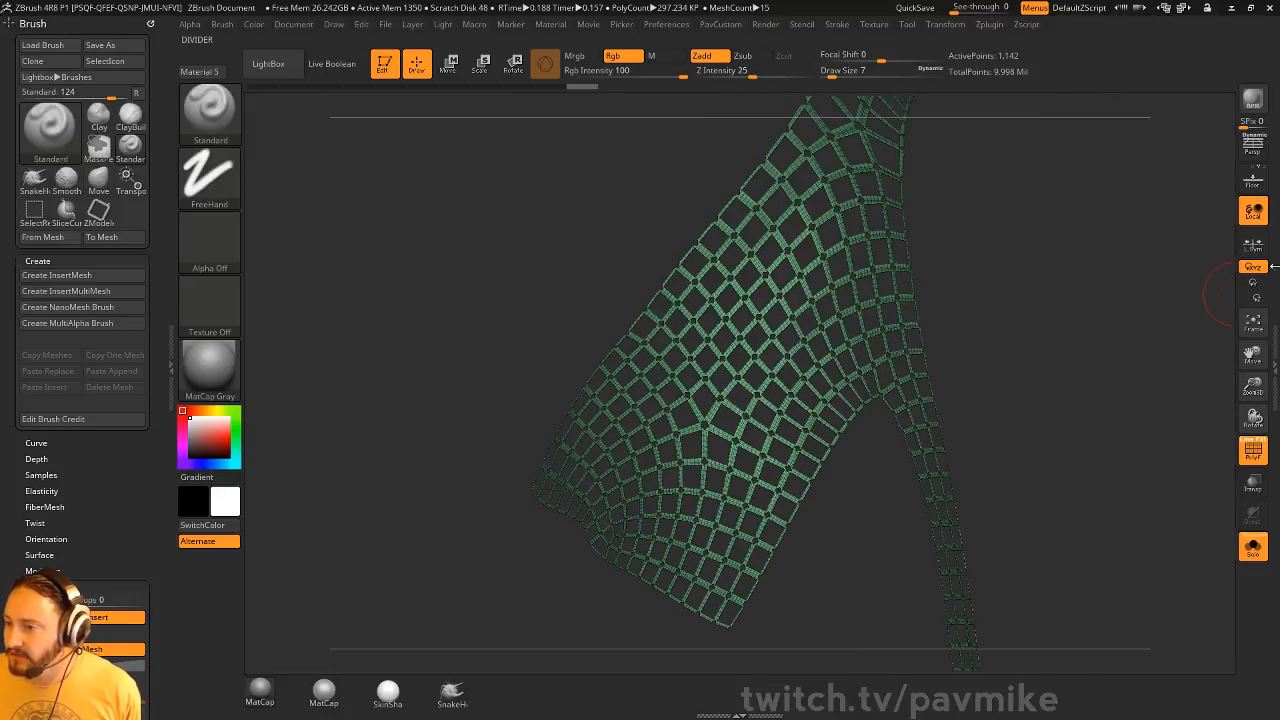
Switch to the PM3D_Plane3D_1 tool, rotate the square about 45 degrees into a diamond, and unify it
{"action": "scroll", "coordinate": [1130, 385], "scroll_direction": "up", "scroll_amount": 5}
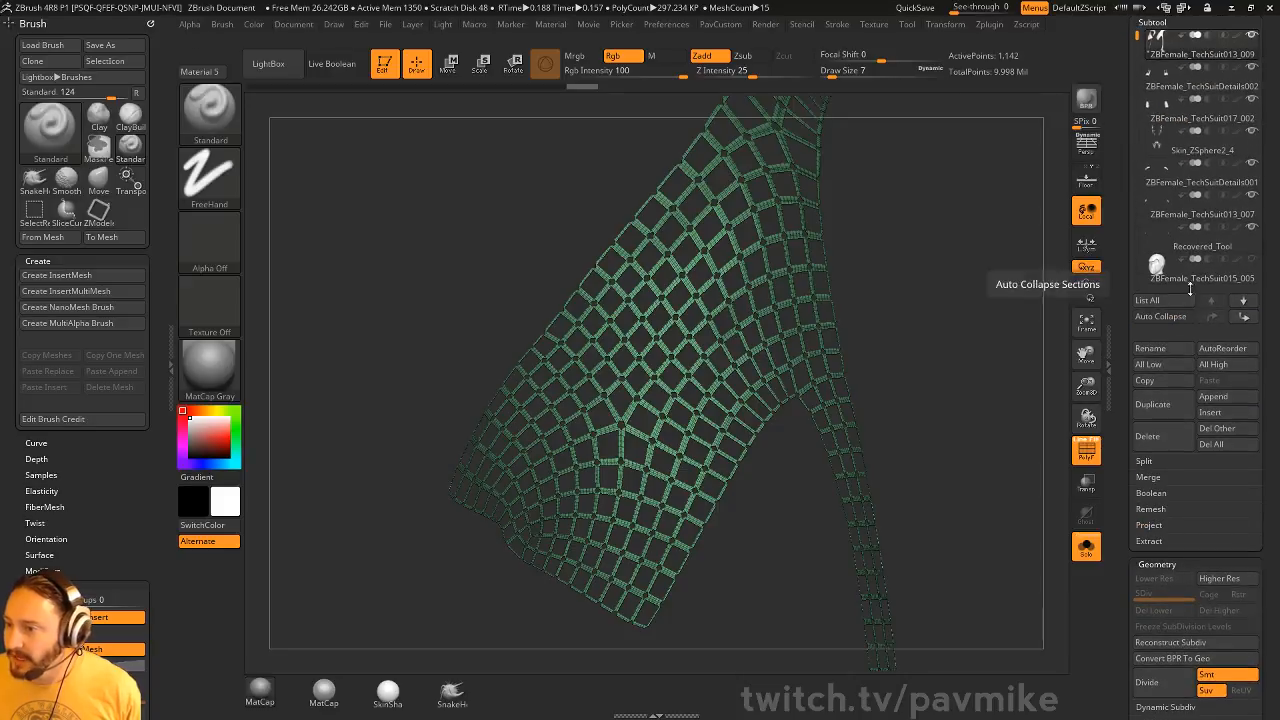
{"action": "scroll", "coordinate": [1130, 290], "scroll_direction": "up", "scroll_amount": 4}
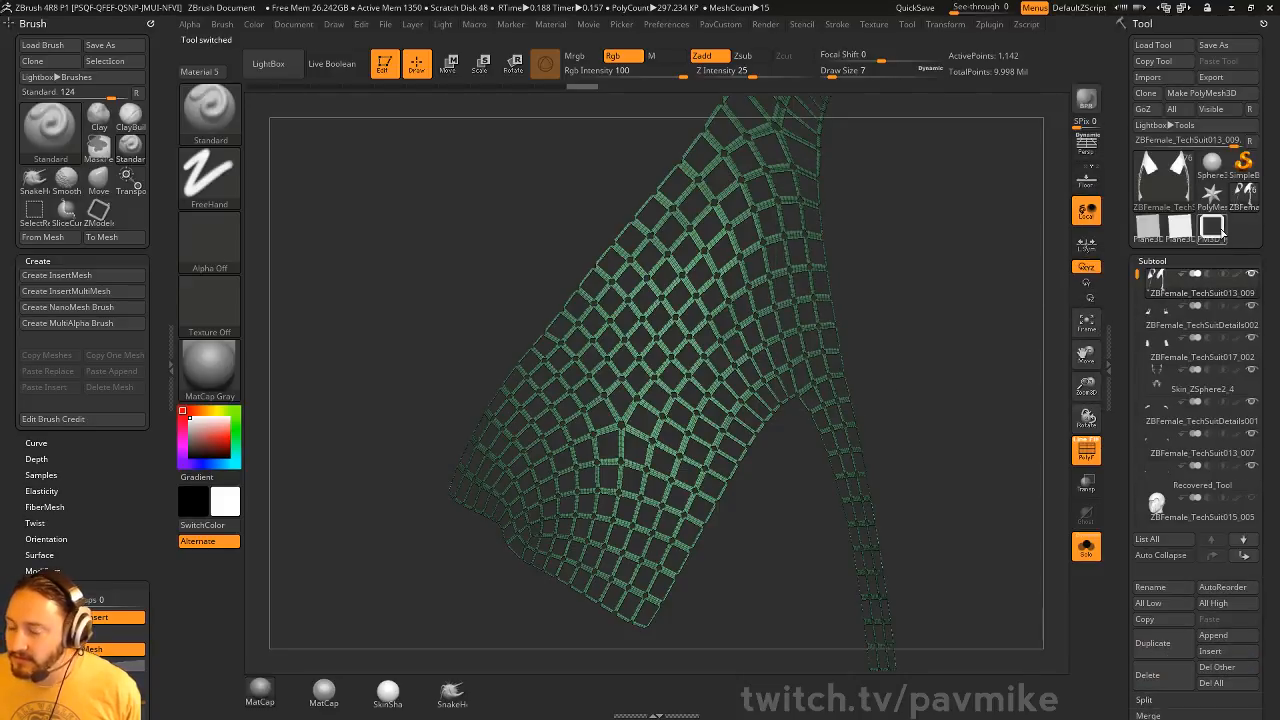
{"action": "left_click", "coordinate": [1212, 227]}
{"action": "key", "text": "f"}
{"action": "key", "text": "f"}
{"action": "left_click_drag", "start_coordinate": [979, 282], "coordinate": [958, 266], "text": "shift"}
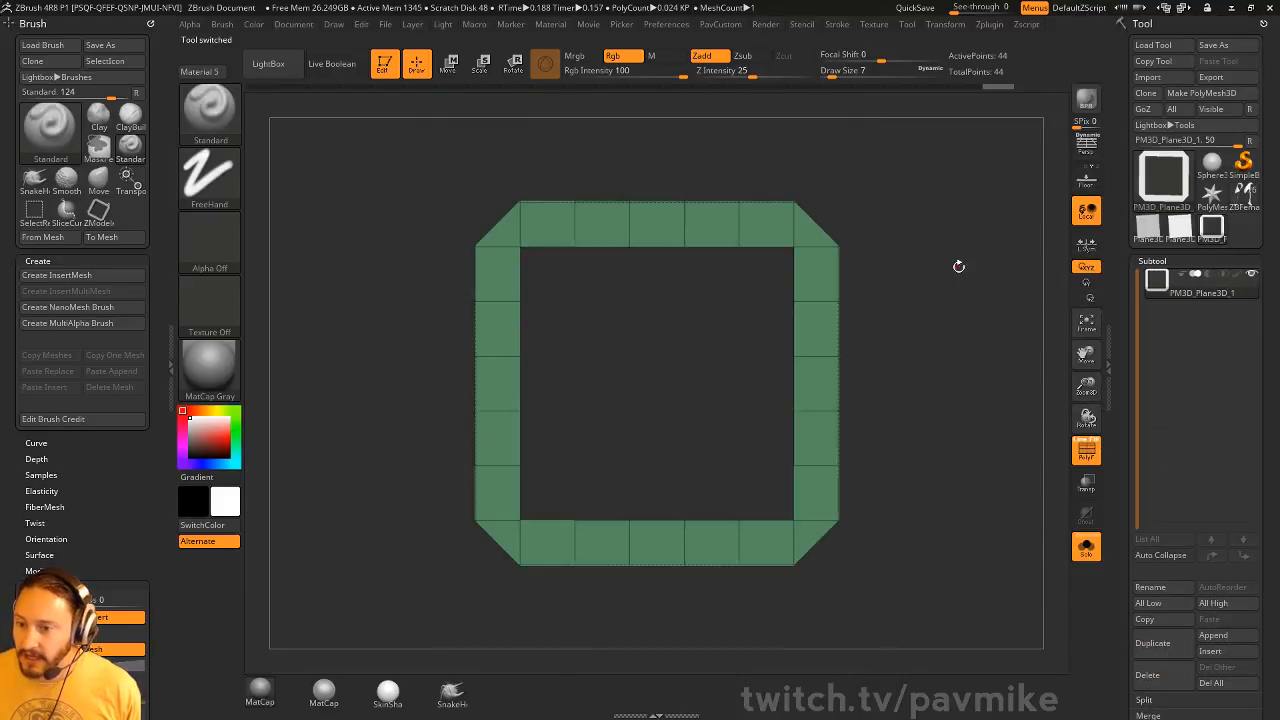
{"action": "key", "text": "e"}
{"action": "mouse_move", "coordinate": [701, 341]}
{"action": "left_mouse_down", "text": "shift"}
{"action": "mouse_move", "coordinate": [718, 384]}
{"action": "mouse_move", "coordinate": [692, 371]}
{"action": "left_mouse_up", "text": "shift"}
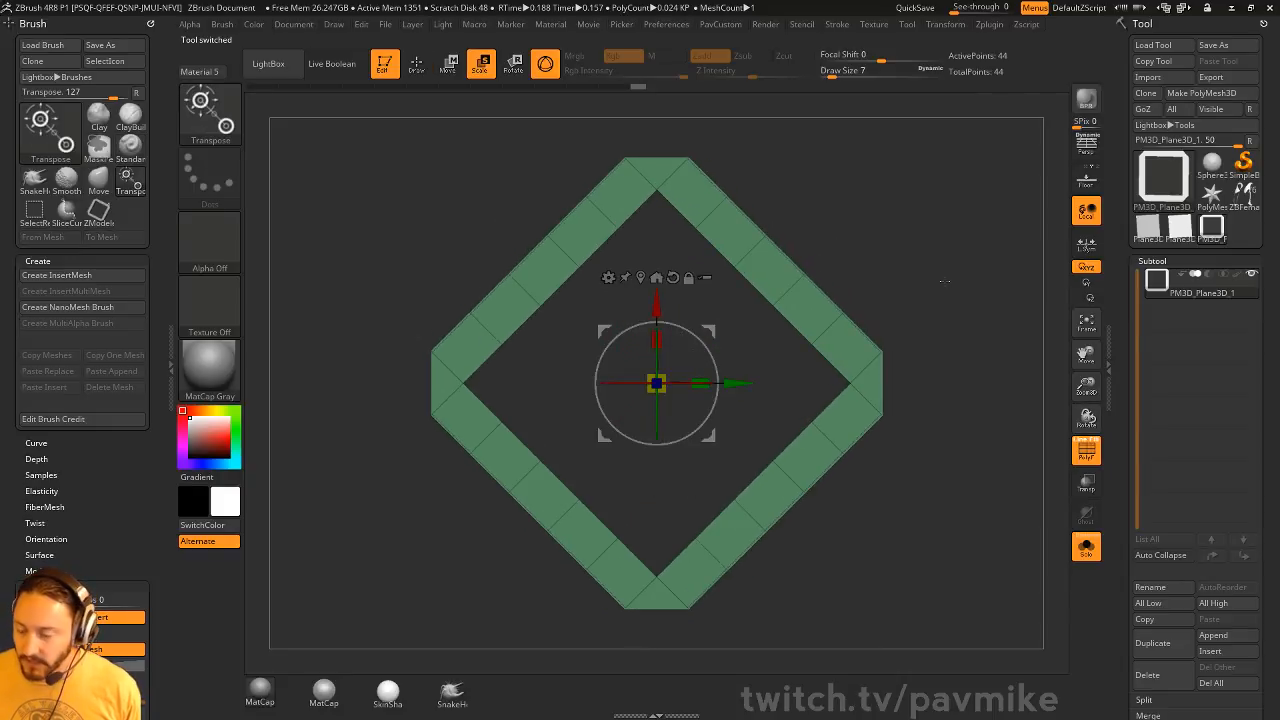
{"action": "key", "text": "q"}
{"action": "left_click_drag", "start_coordinate": [1120, 365], "coordinate": [1115, 40]}
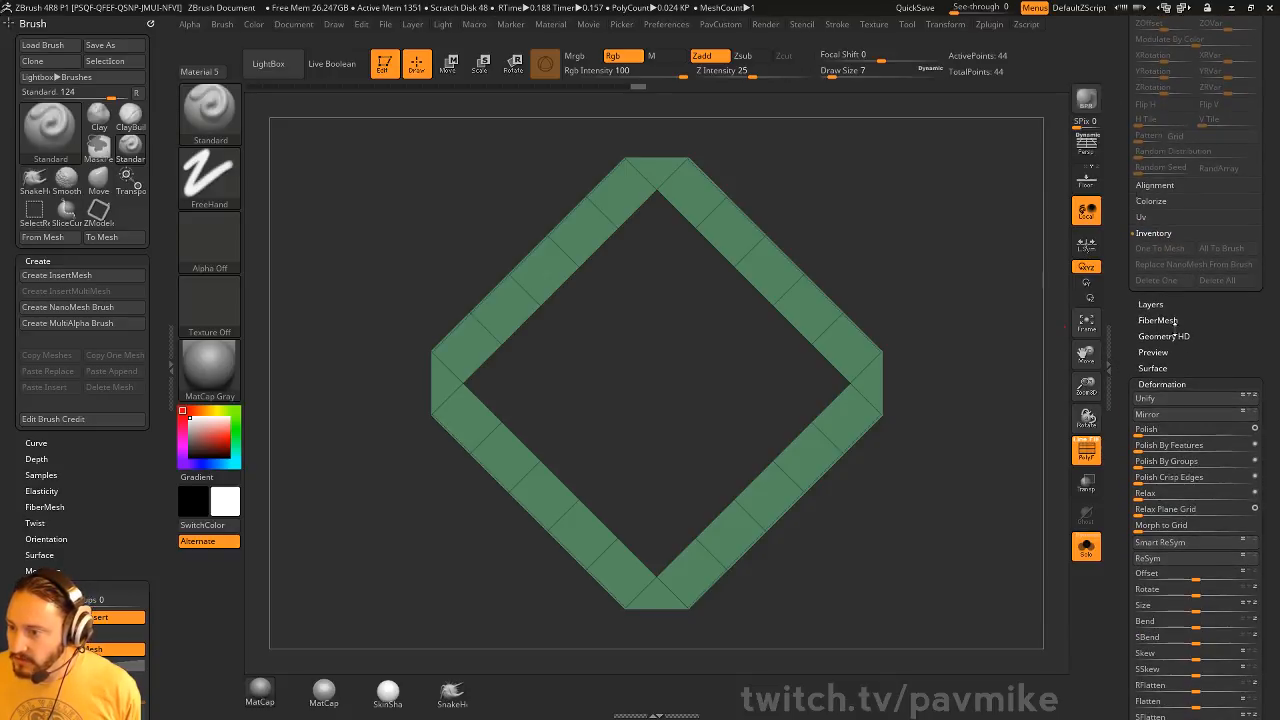
{"action": "left_click", "coordinate": [1163, 400]}
Return to the ZBFemale_TechSuit013_009 tool, assign the diamond PM3D_Plane3D_1 as its MicroMesh, and preview it with BPR
{"action": "left_click_drag", "start_coordinate": [1119, 321], "coordinate": [1124, 586]}
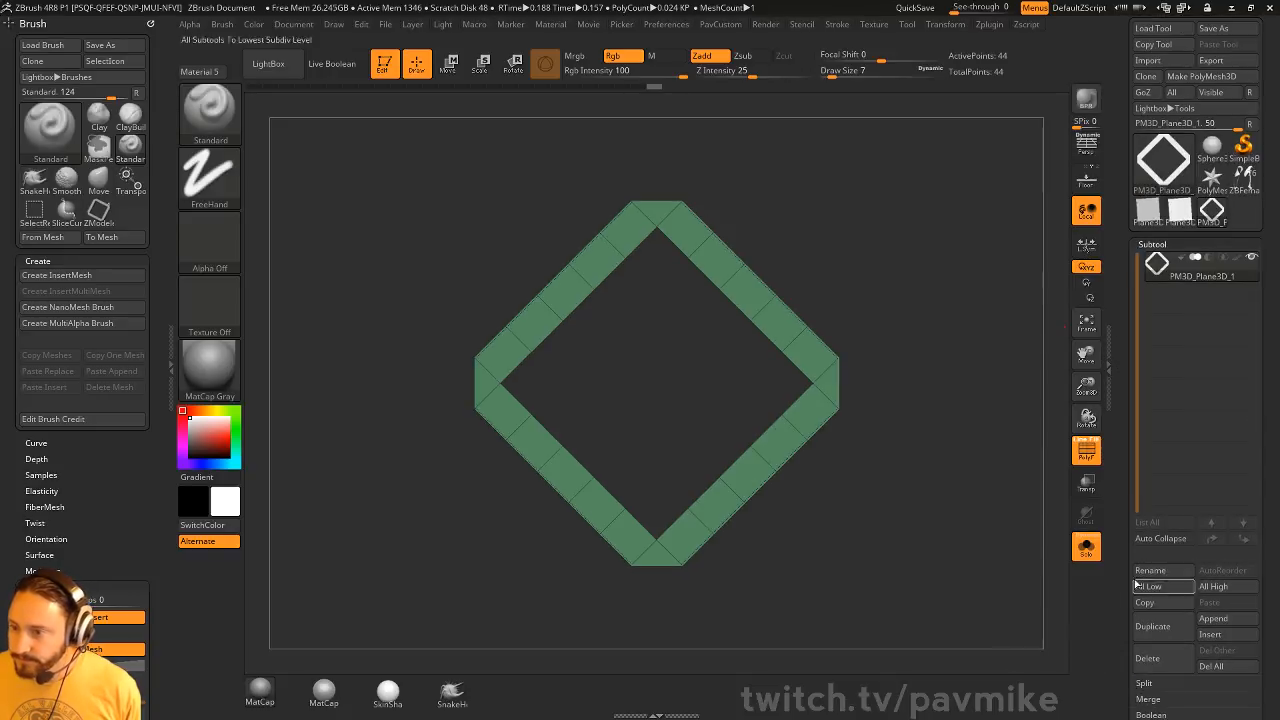
{"action": "left_click", "coordinate": [1244, 178]}
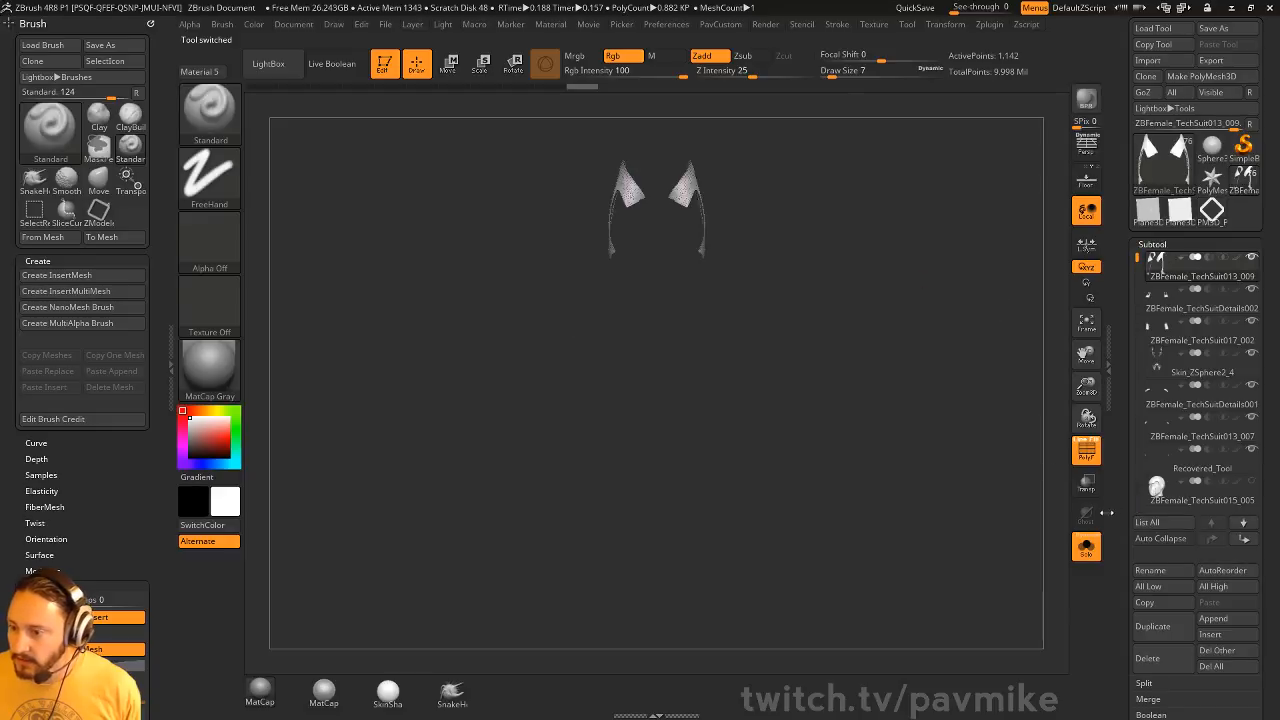
{"action": "left_click_drag", "start_coordinate": [1119, 503], "coordinate": [1125, 334]}
{"action": "left_click", "coordinate": [1154, 682]}
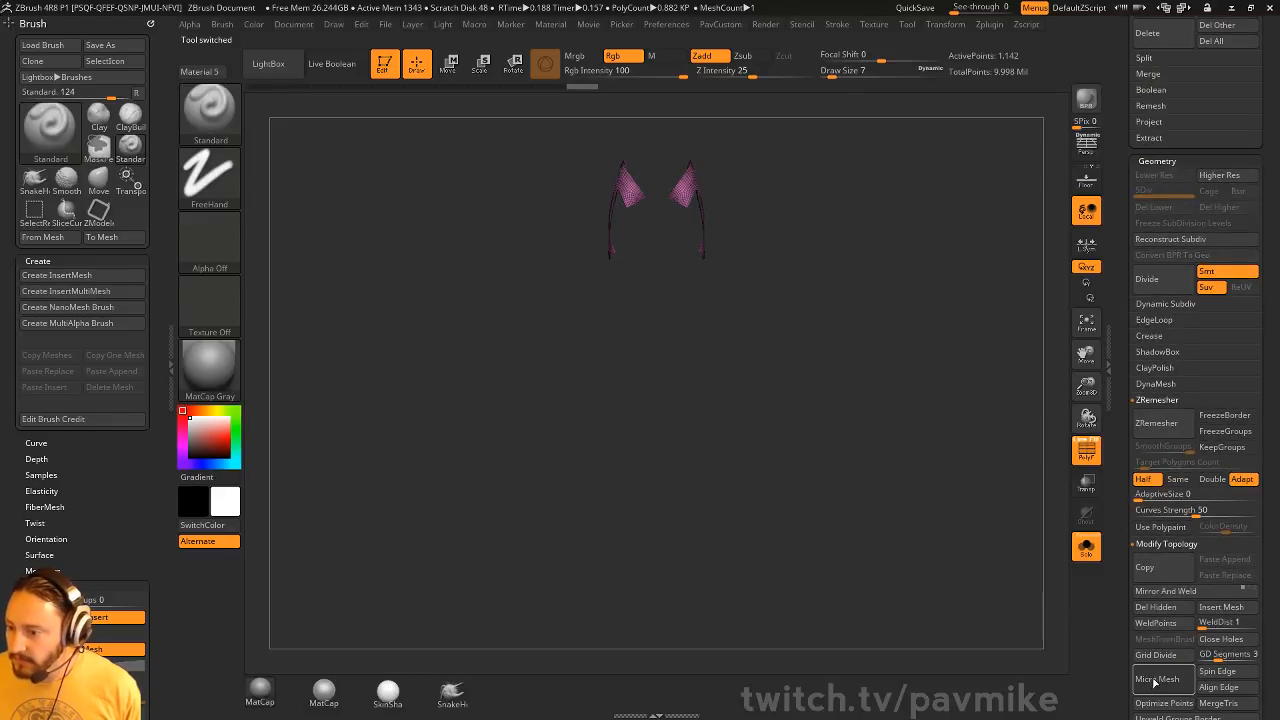
{"action": "left_click", "coordinate": [585, 530]}
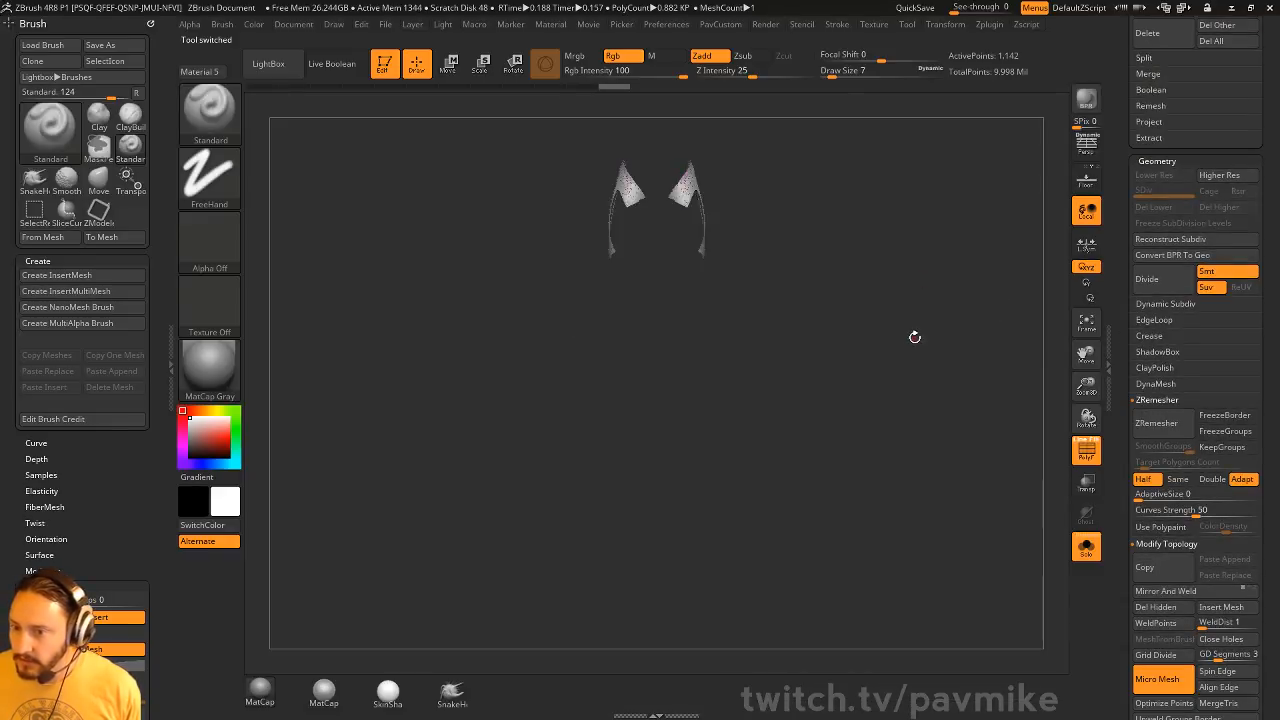
{"action": "key", "text": "f"}
{"action": "mouse_move", "coordinate": [988, 274]}
{"action": "left_mouse_down"}
{"action": "mouse_move", "coordinate": [885, 262]}
{"action": "mouse_move", "coordinate": [900, 250]}
{"action": "mouse_move", "coordinate": [935, 258]}
{"action": "left_mouse_up"}
{"action": "left_click", "coordinate": [1081, 105]}
{"action": "left_click", "coordinate": [1088, 98]}
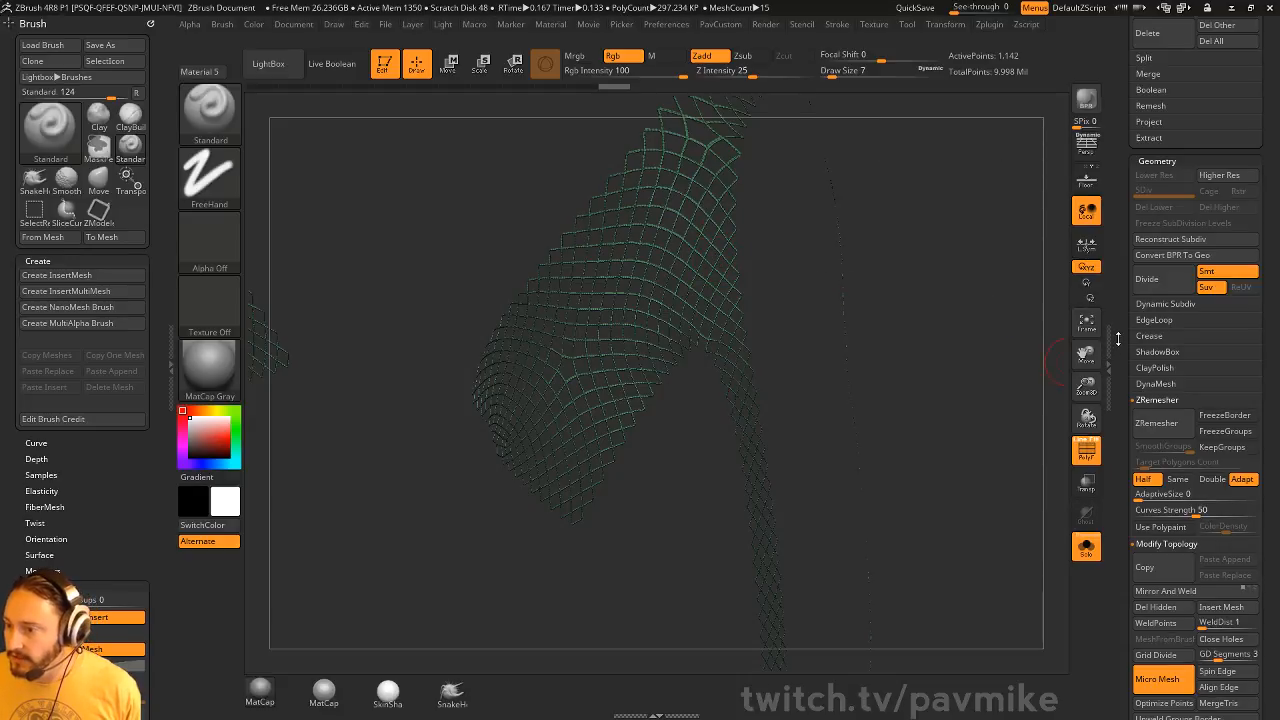
Convert the diamond MicroMesh BPR preview on the suit piece to real geometry
{"action": "scroll", "coordinate": [1150, 380], "scroll_direction": "down", "scroll_amount": 5}
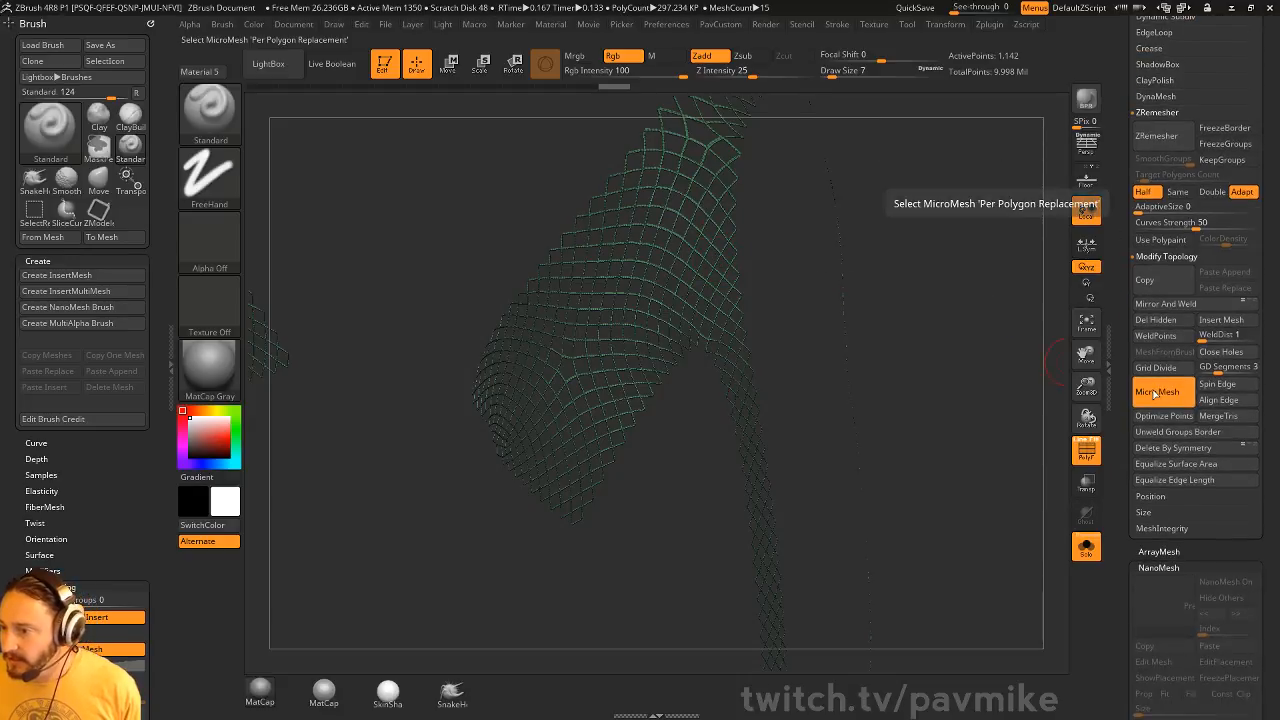
{"action": "scroll", "coordinate": [1125, 360], "scroll_direction": "up", "scroll_amount": 5}
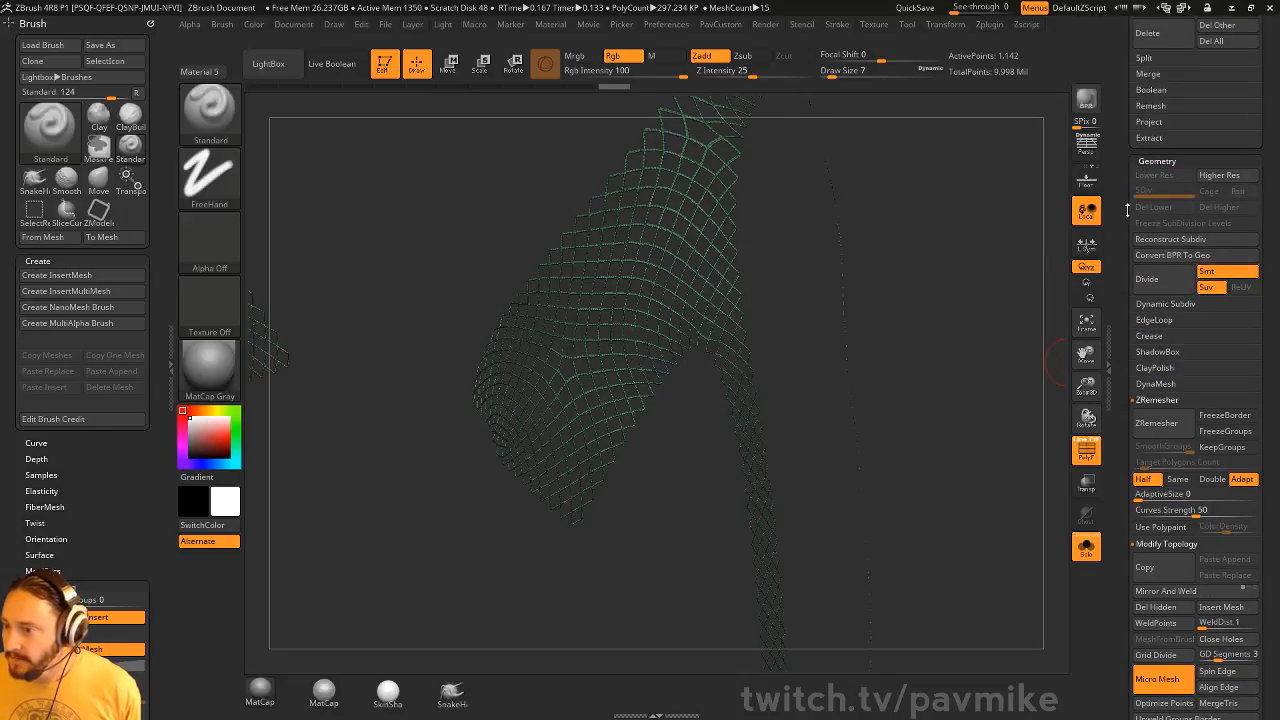
{"action": "left_click_drag", "start_coordinate": [1123, 253], "coordinate": [1125, 428]}
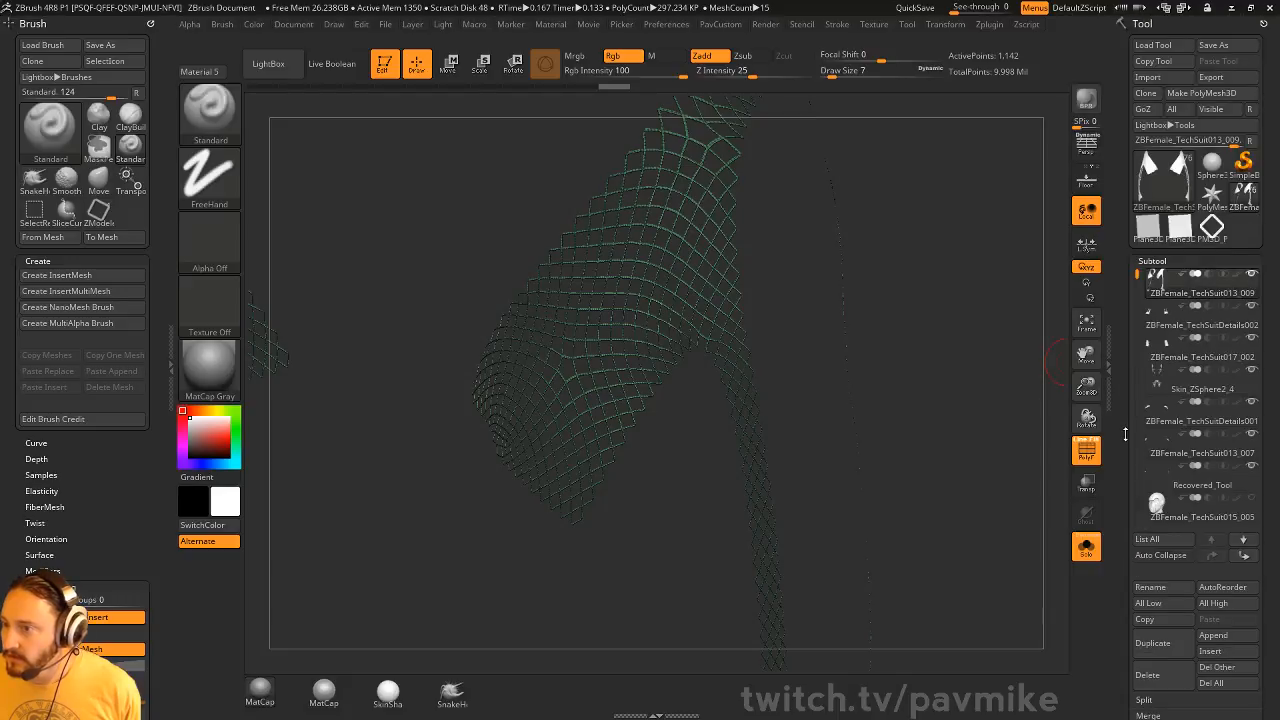
{"action": "scroll", "coordinate": [1130, 430], "scroll_direction": "down", "scroll_amount": 5}
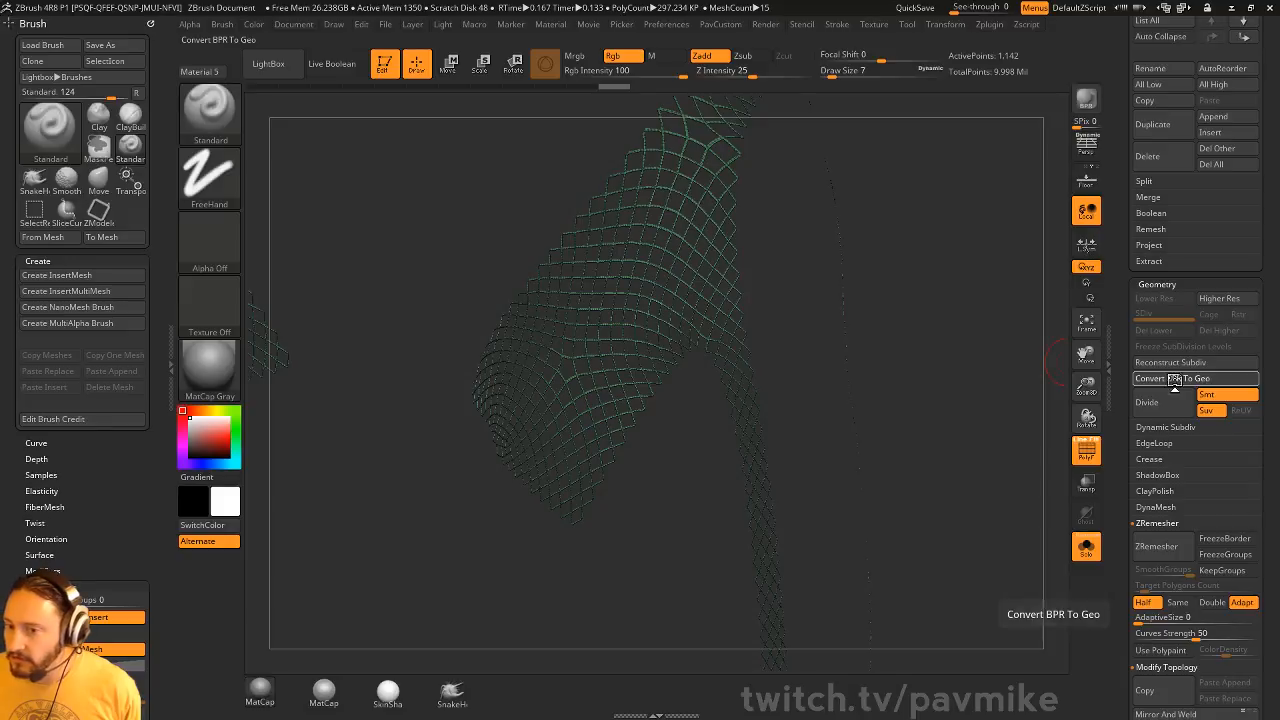
{"action": "left_click", "coordinate": [1150, 402]}
Weld the identical points of the converted diamond lattice
{"action": "key", "text": "space"}
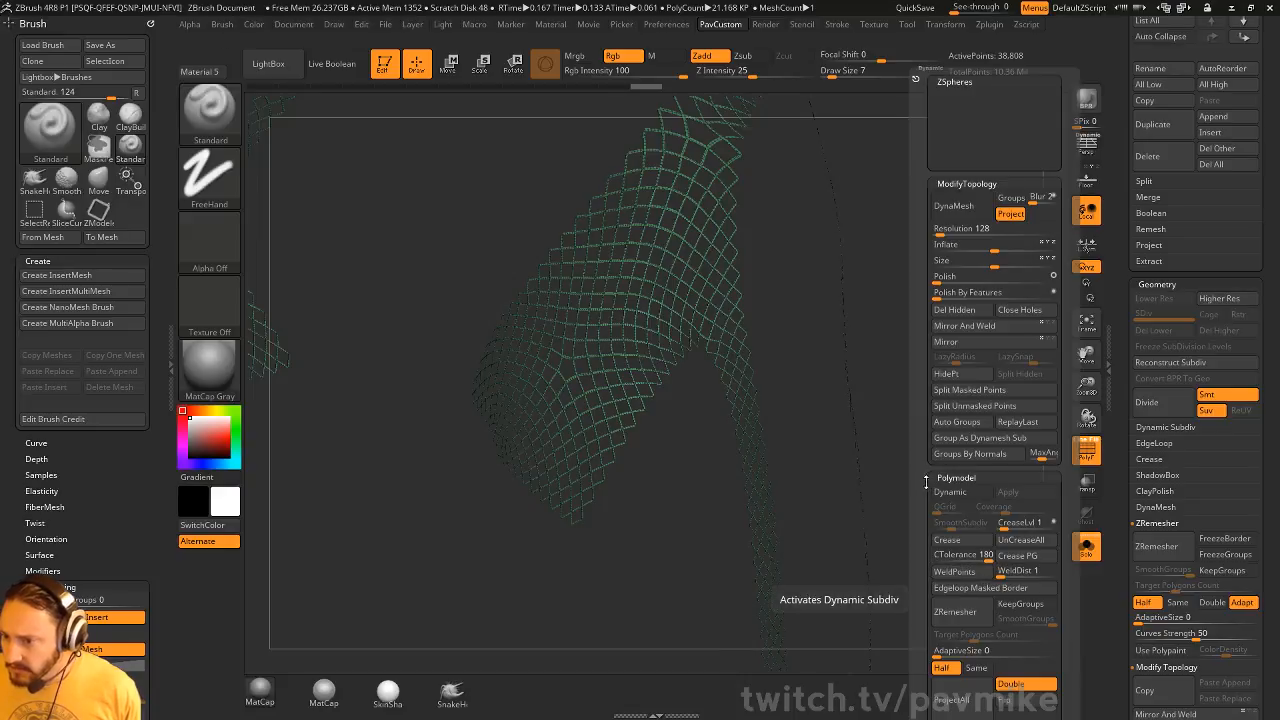
{"action": "left_click_drag", "start_coordinate": [926, 510], "coordinate": [924, 418]}
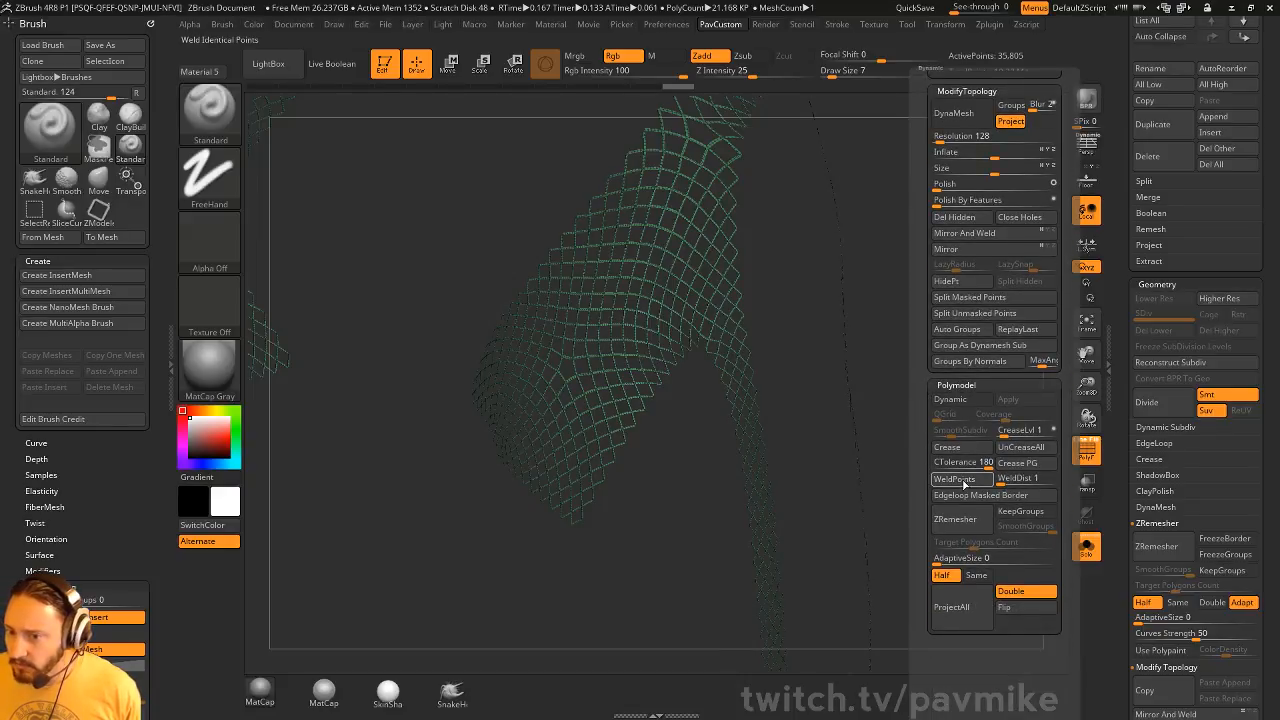
{"action": "key", "text": "space"}
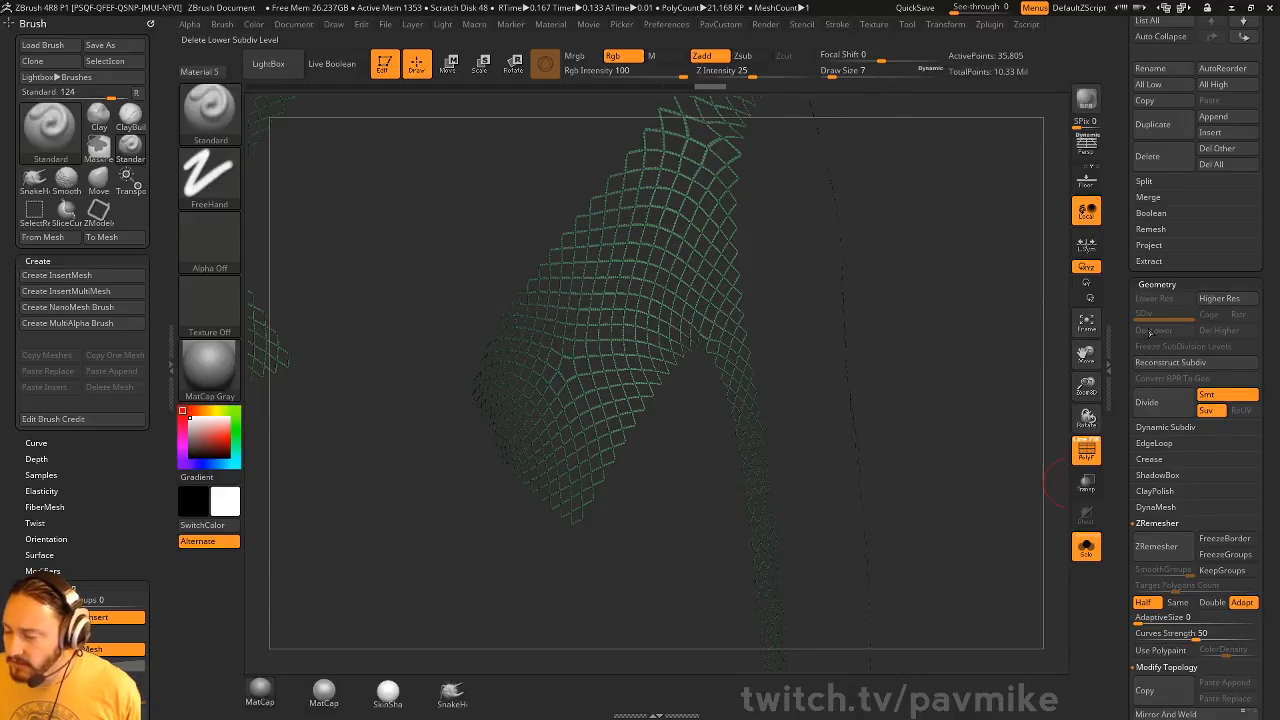
Preview an Extract of the diamond lattice at 0.02 thickness, and again with the thickness set to 0.005
{"action": "key", "text": "shift"}
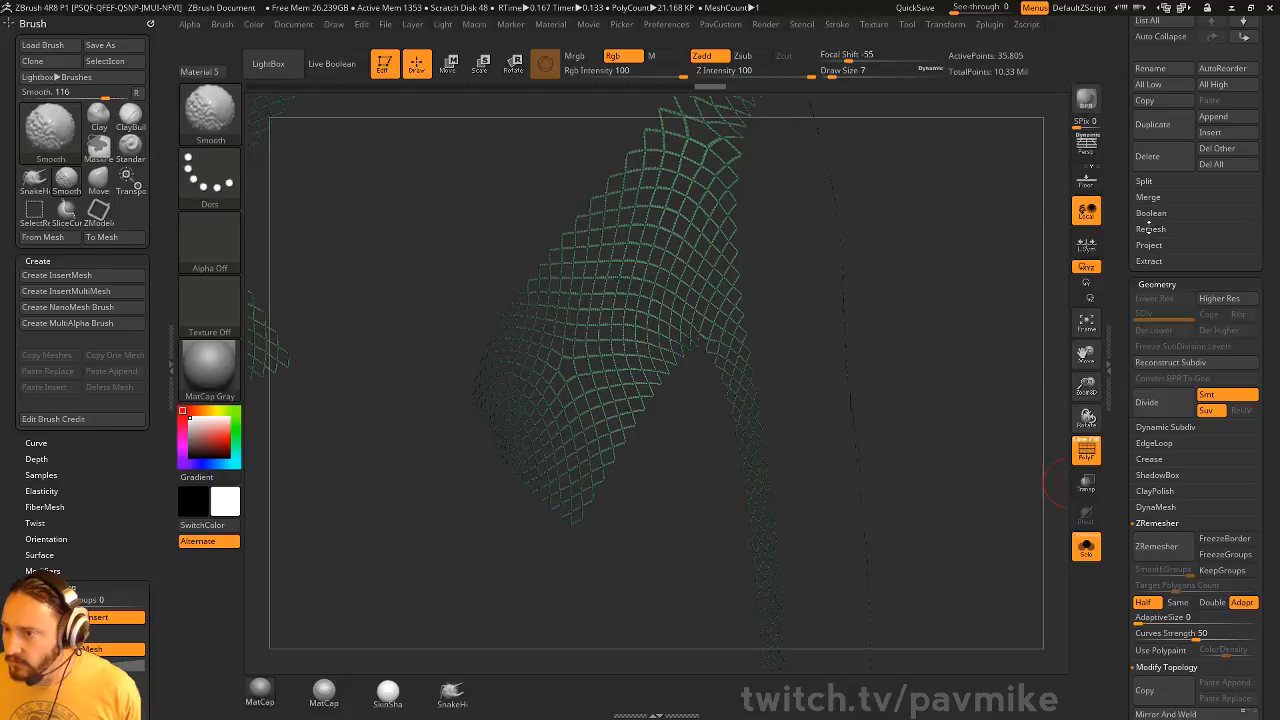
{"action": "key", "text": "shift"}
{"action": "left_click", "coordinate": [1146, 261]}
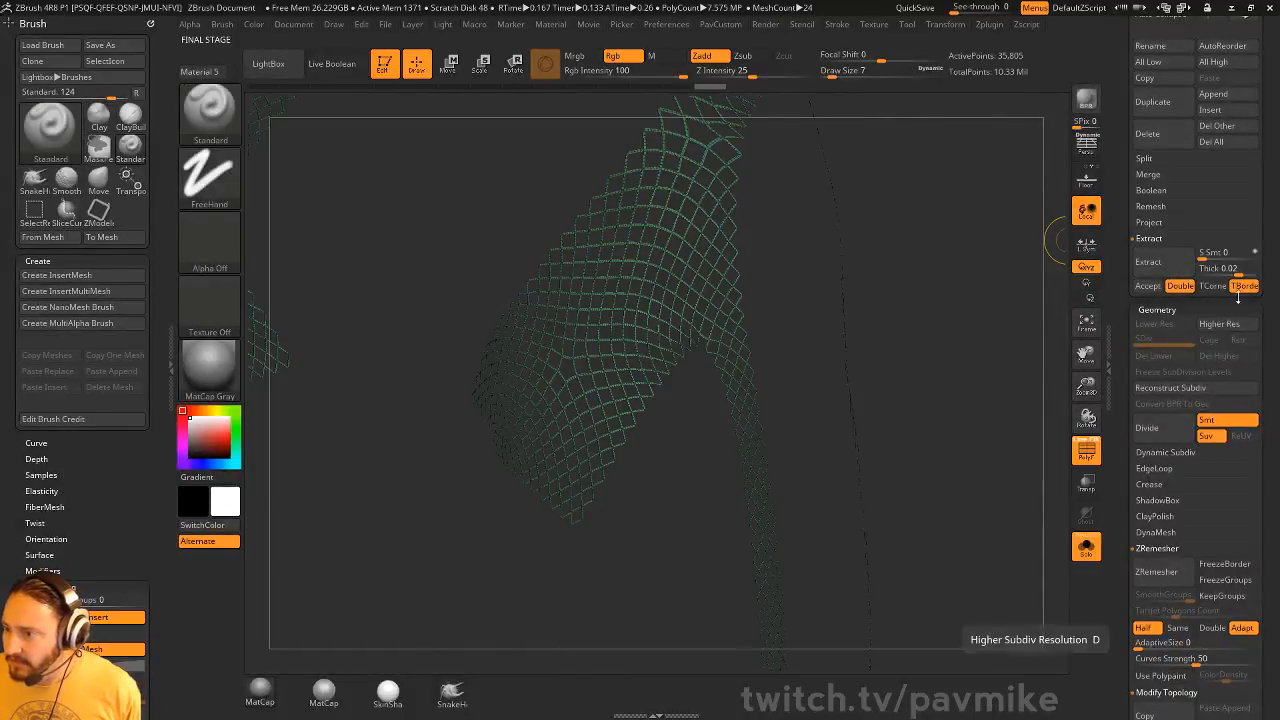
{"action": "left_click", "coordinate": [1243, 269]}
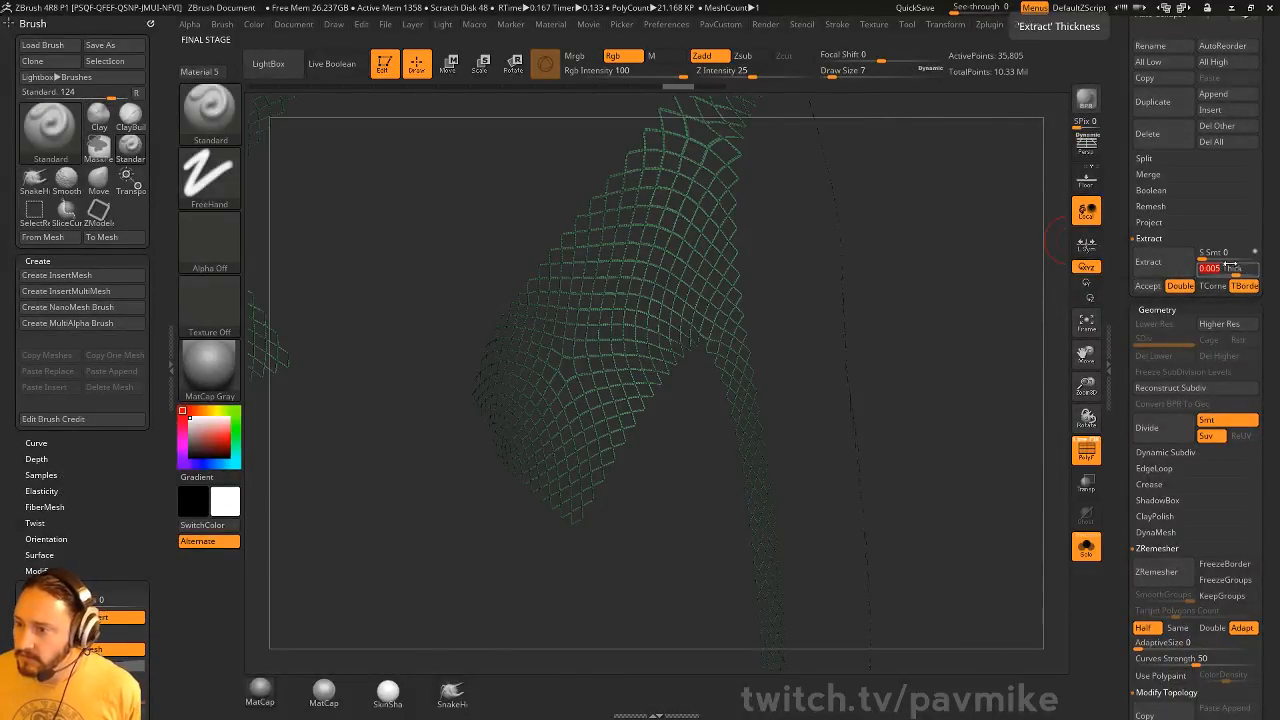
{"action": "type", "text": "0.005"}
{"action": "key", "text": "Return"}
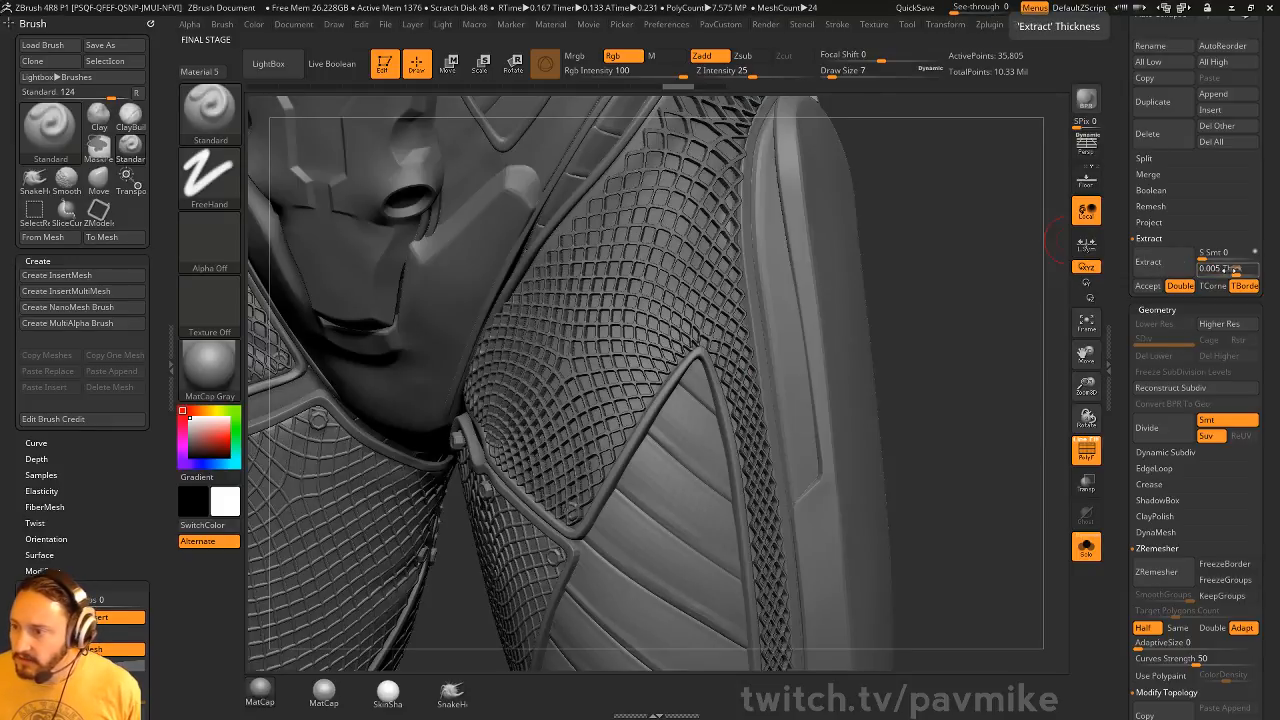
Set the Extract thickness to 0.001, extract the lattice, and accept it as a new subtool
{"action": "left_click", "coordinate": [1233, 269]}
{"action": "type", "text": ".00"}
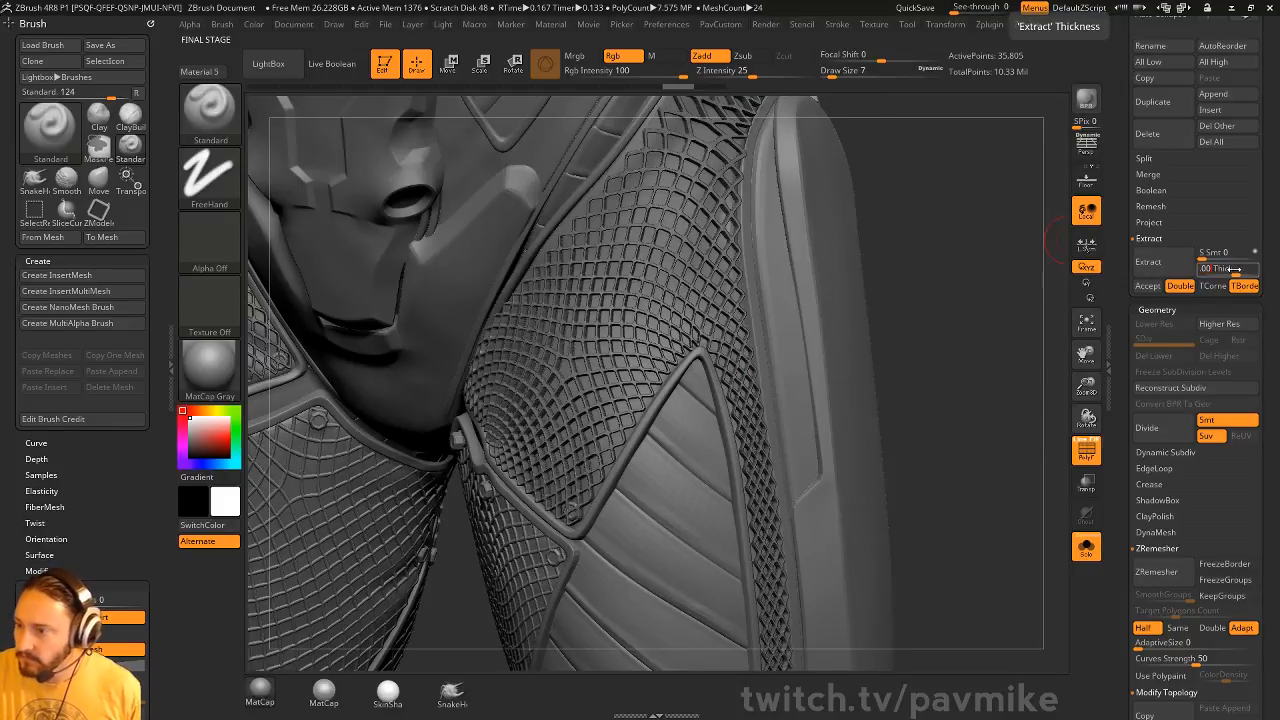
{"action": "type", "text": "1"}
{"action": "key", "text": "Return"}
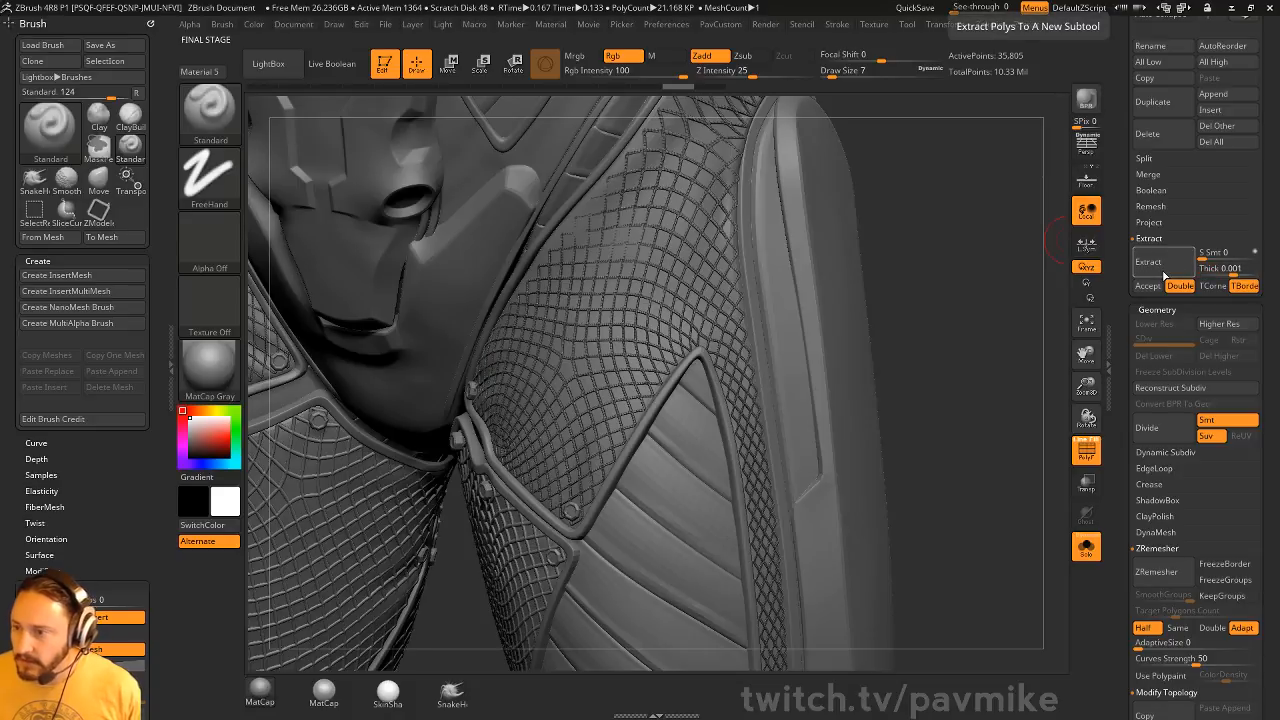
{"action": "left_click", "coordinate": [1148, 286]}
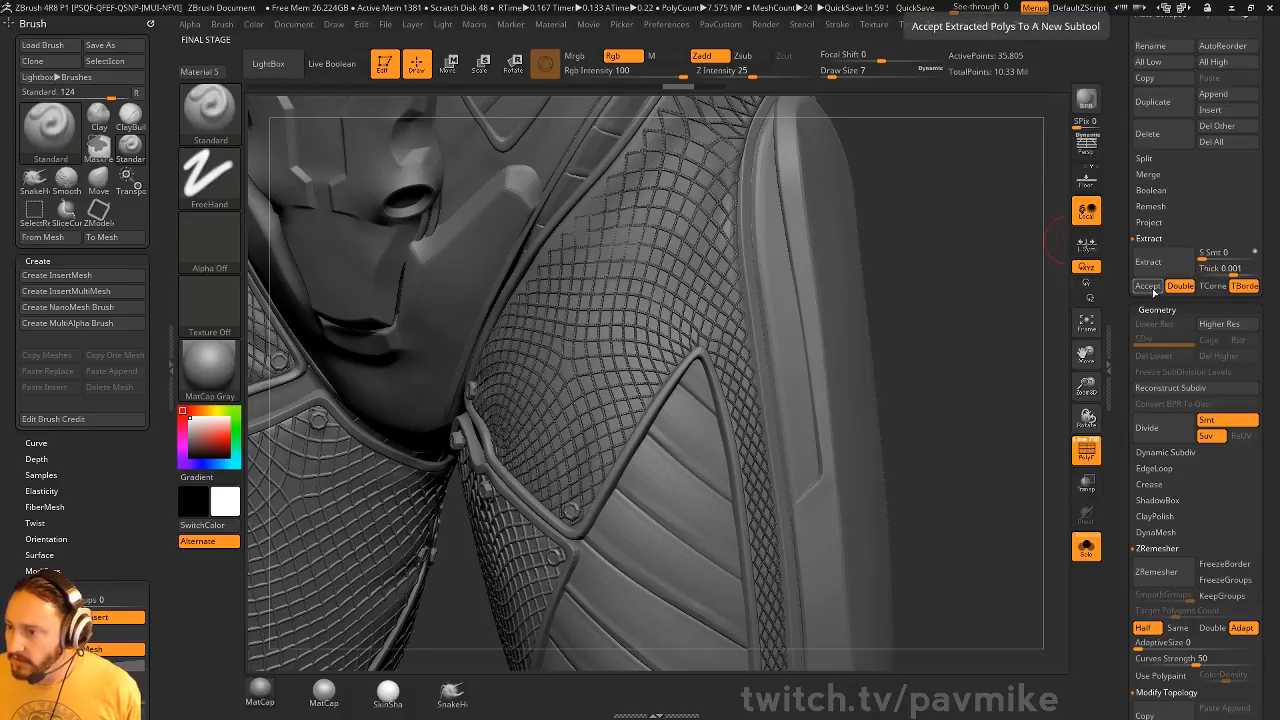
Turn off the PolyFrame display and inspect the extracted lattice subtool from several angles
{"action": "scroll", "coordinate": [1115, 344], "scroll_direction": "up", "scroll_amount": 5}
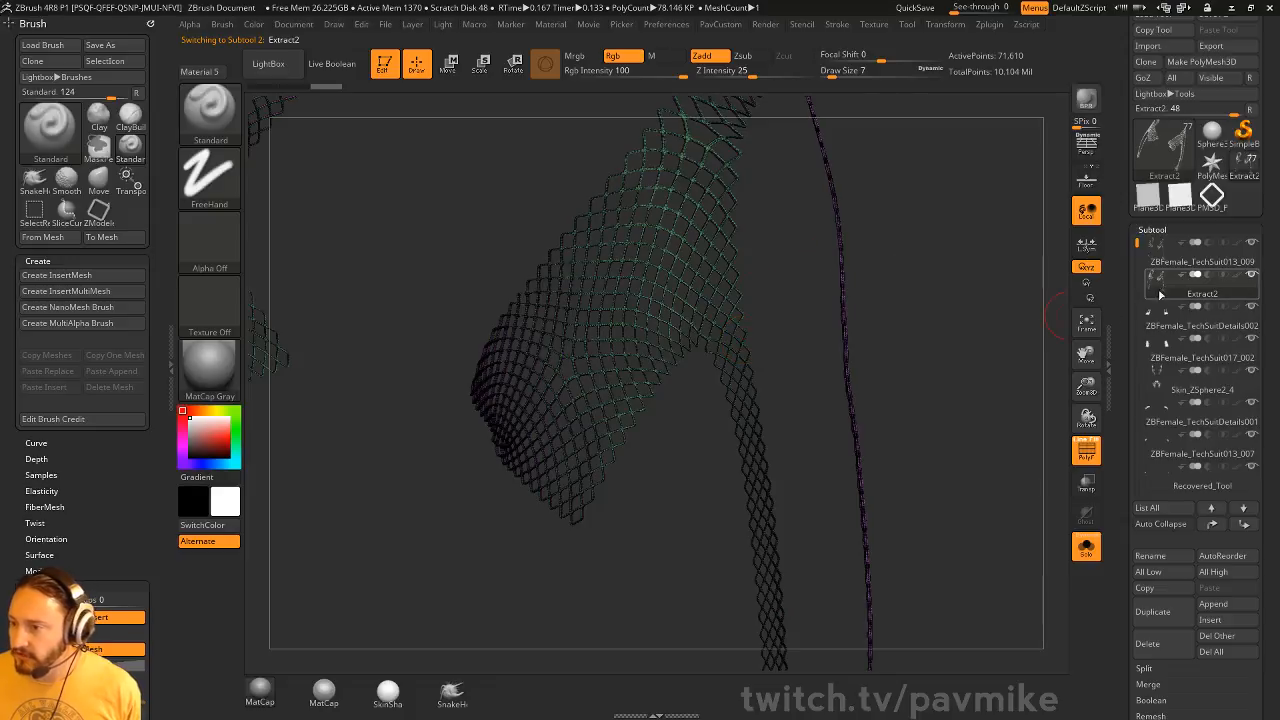
{"action": "left_click_drag", "start_coordinate": [1046, 274], "coordinate": [1027, 269]}
{"action": "left_click_drag", "start_coordinate": [1044, 269], "coordinate": [1057, 376]}
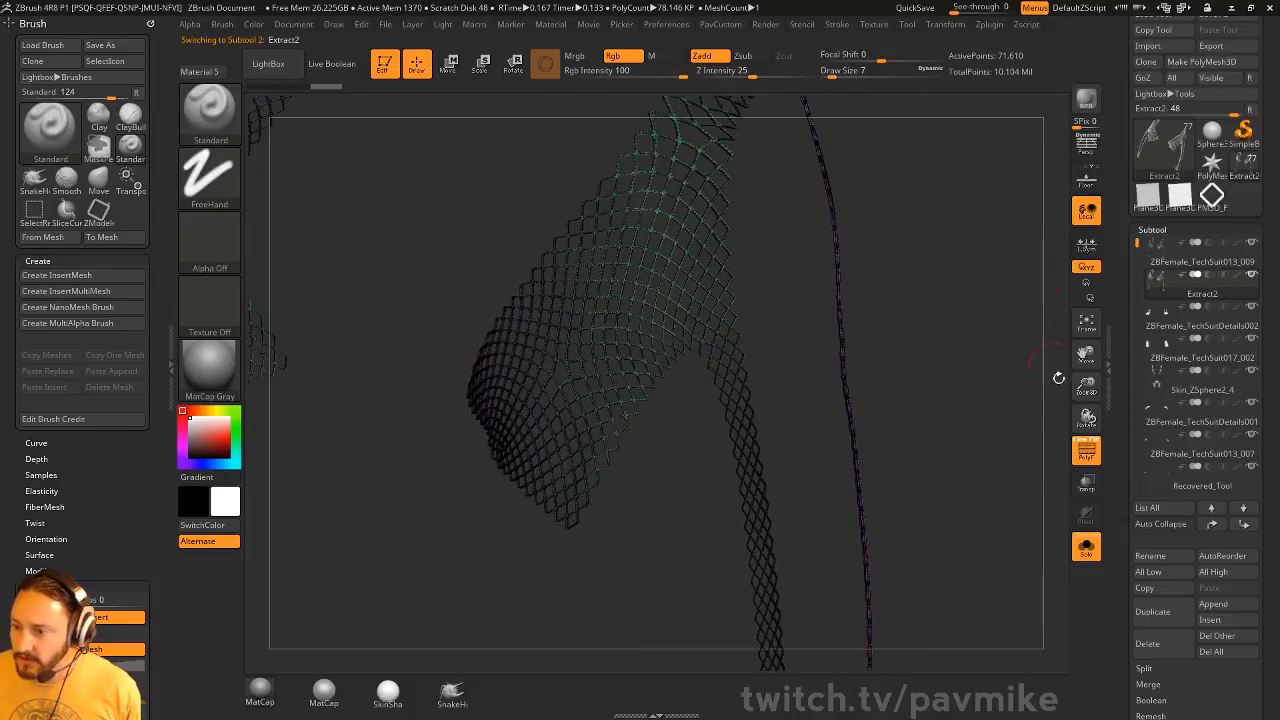
{"action": "left_click", "coordinate": [1085, 450]}
{"action": "left_click_drag", "start_coordinate": [1037, 305], "coordinate": [1040, 388]}
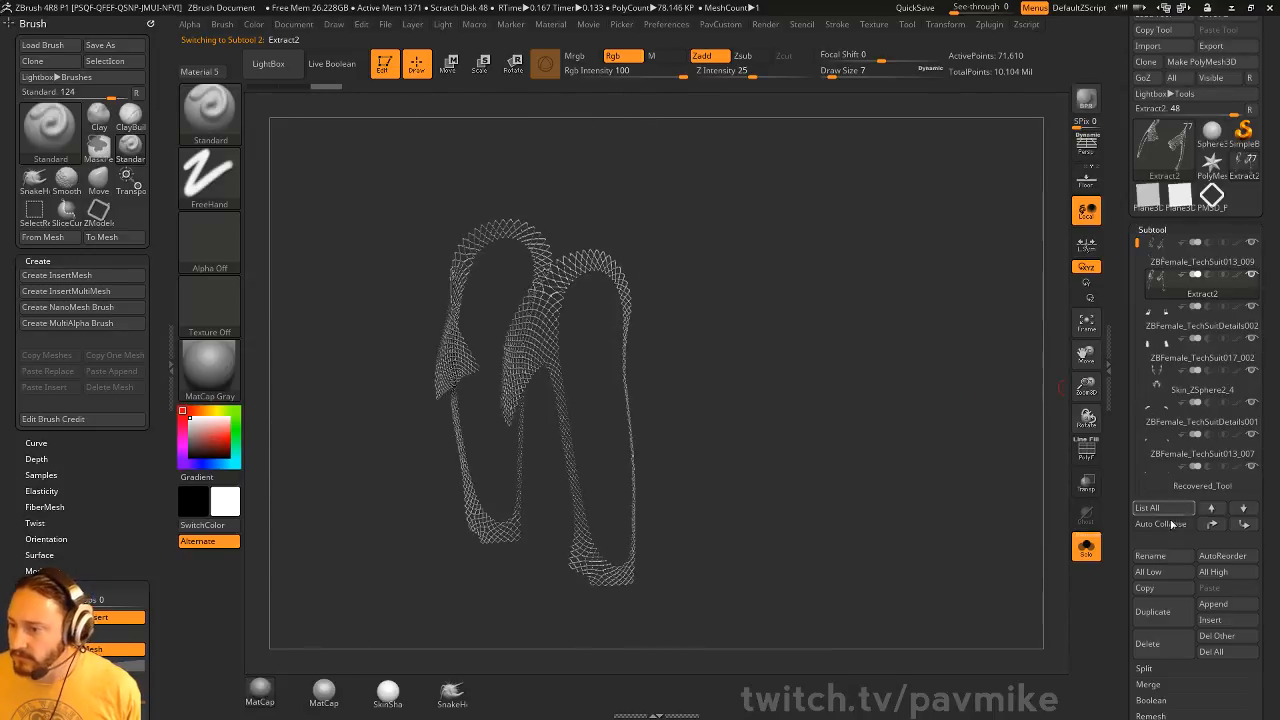
Delete the extracted lattice subtool and reselect the ZBFemale_TechSuit013_009 lattice
{"action": "left_click", "coordinate": [1150, 645]}
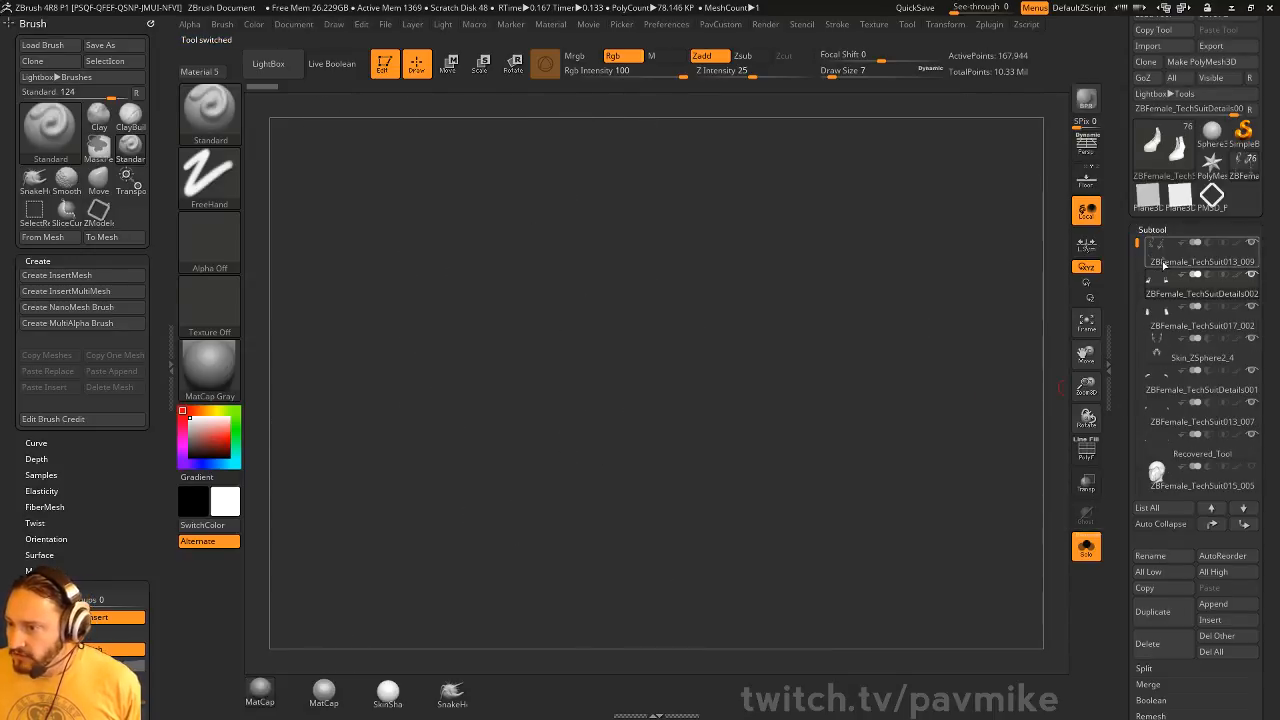
{"action": "left_click_drag", "start_coordinate": [1010, 280], "coordinate": [931, 306]}
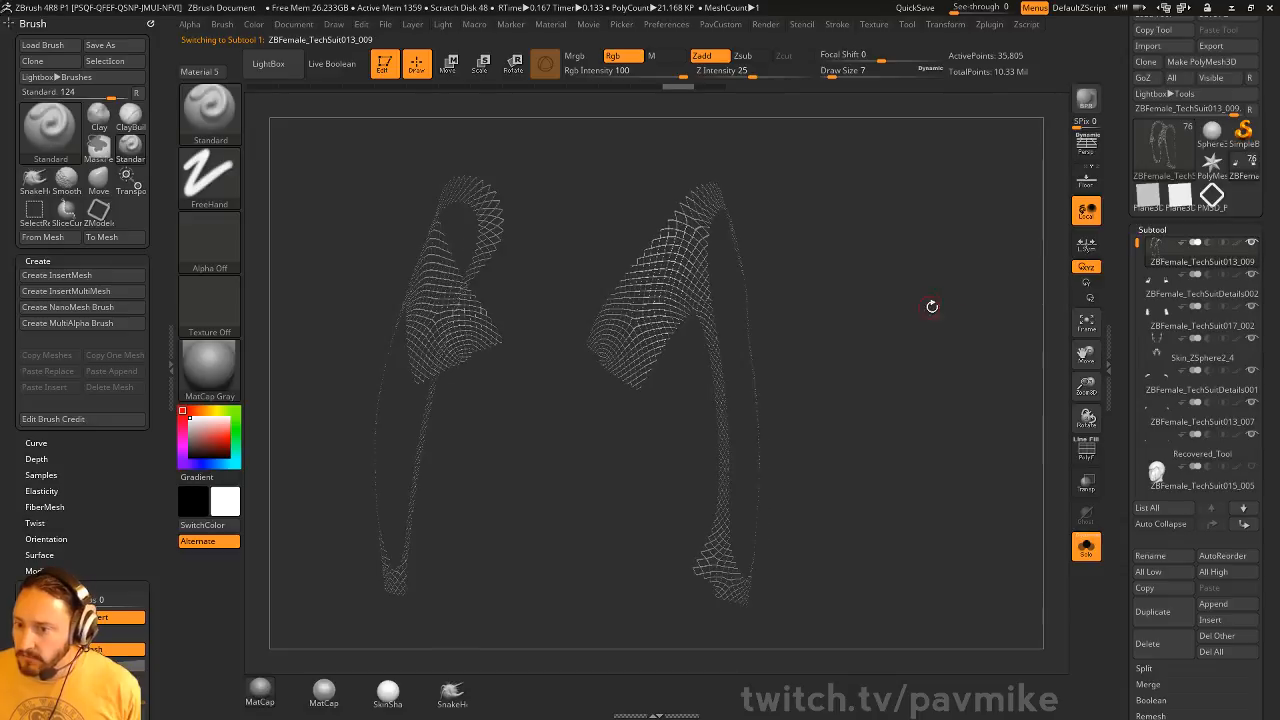